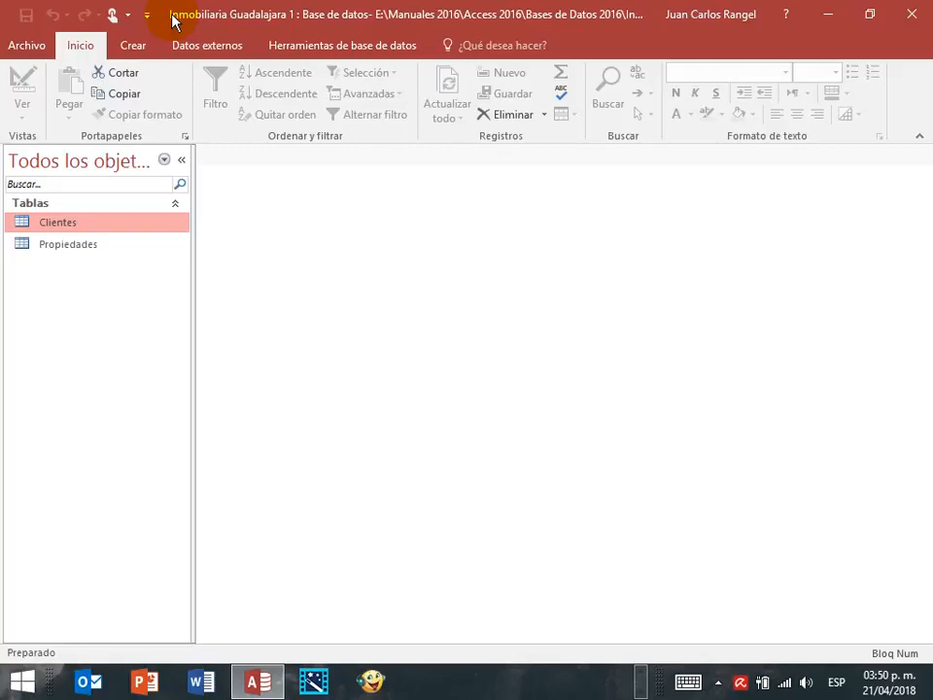
Open the Clientes and Propiedades tables in datasheet view to examine their fields, and close both
{"action": "left_click", "coordinate": [55, 224]}
{"action": "left_click", "coordinate": [56, 224]}
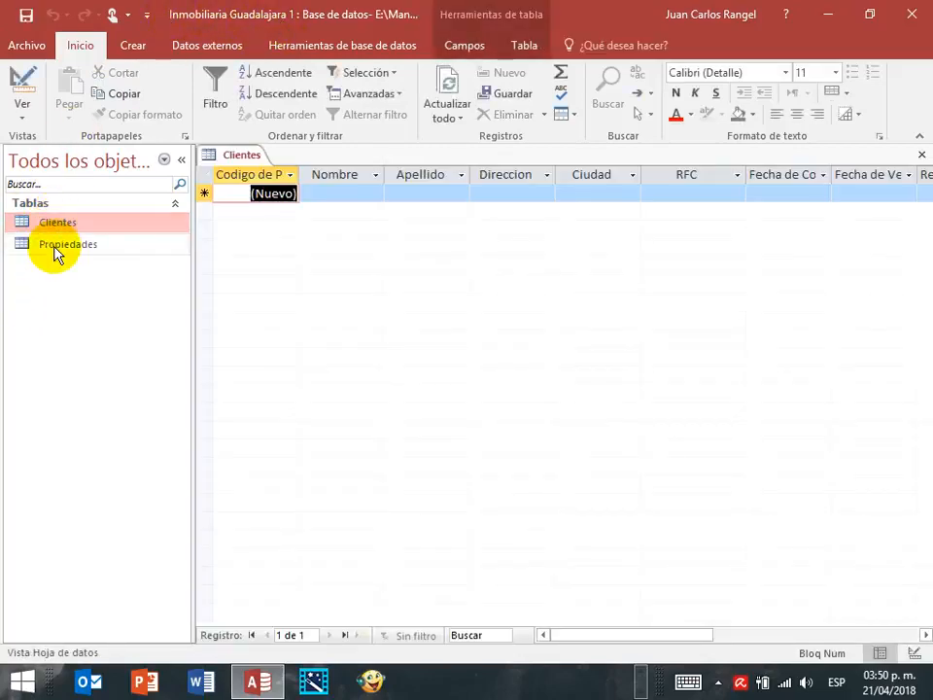
{"action": "left_click", "coordinate": [58, 250]}
{"action": "double_click", "coordinate": [59, 251]}
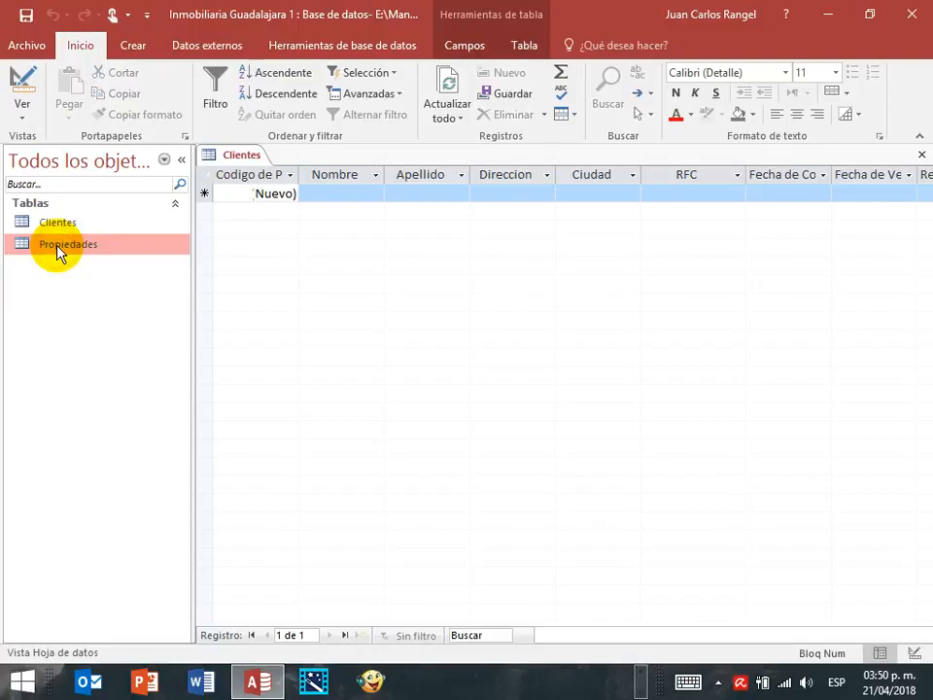
{"action": "left_click", "coordinate": [923, 157]}
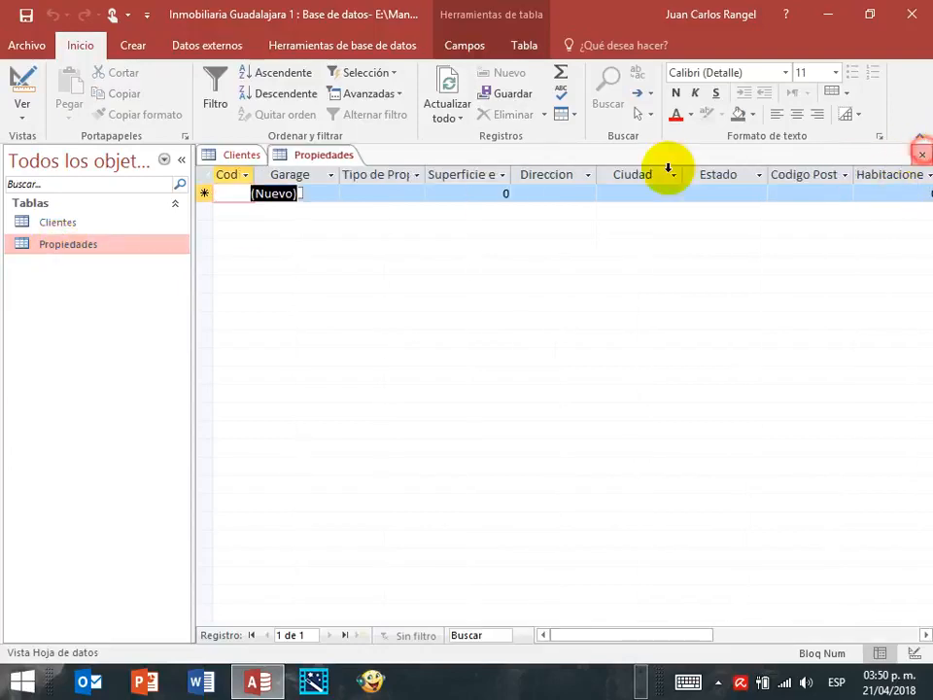
{"action": "left_click", "coordinate": [925, 155]}
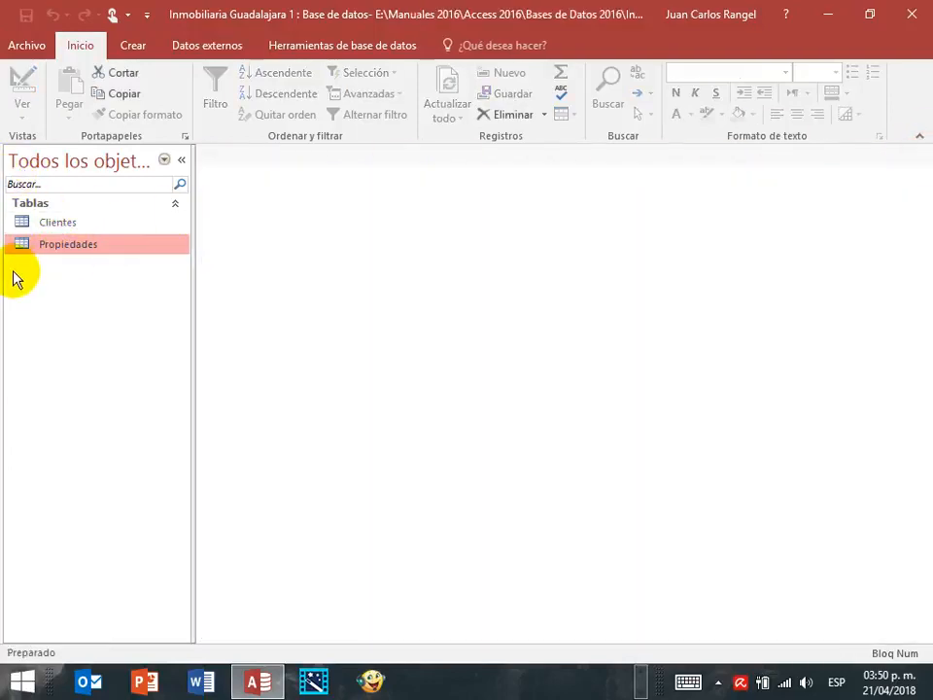
{"action": "left_click", "coordinate": [46, 230]}
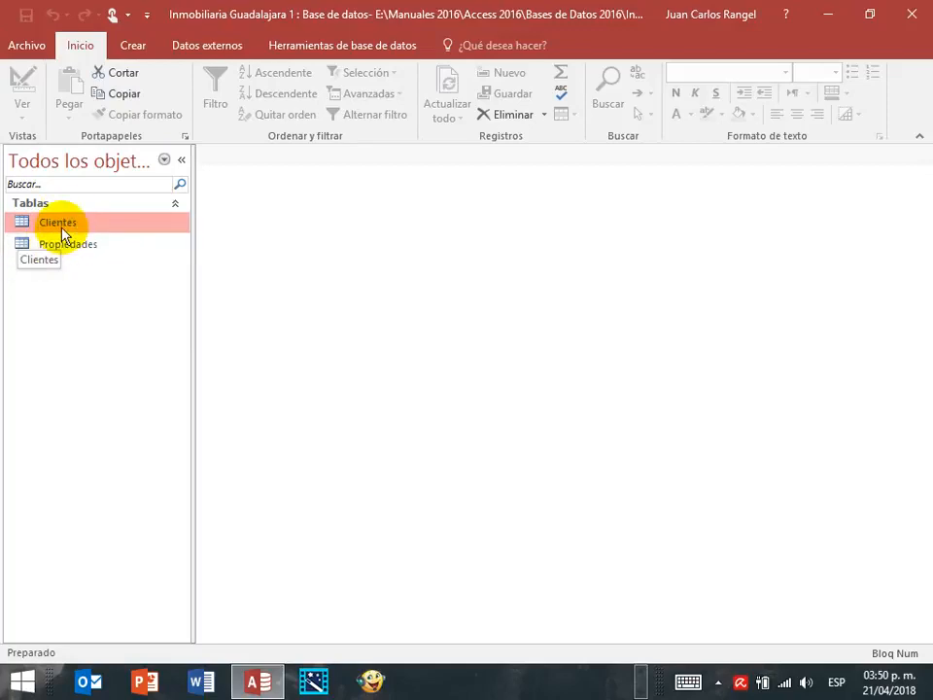
{"action": "double_click", "coordinate": [63, 227]}
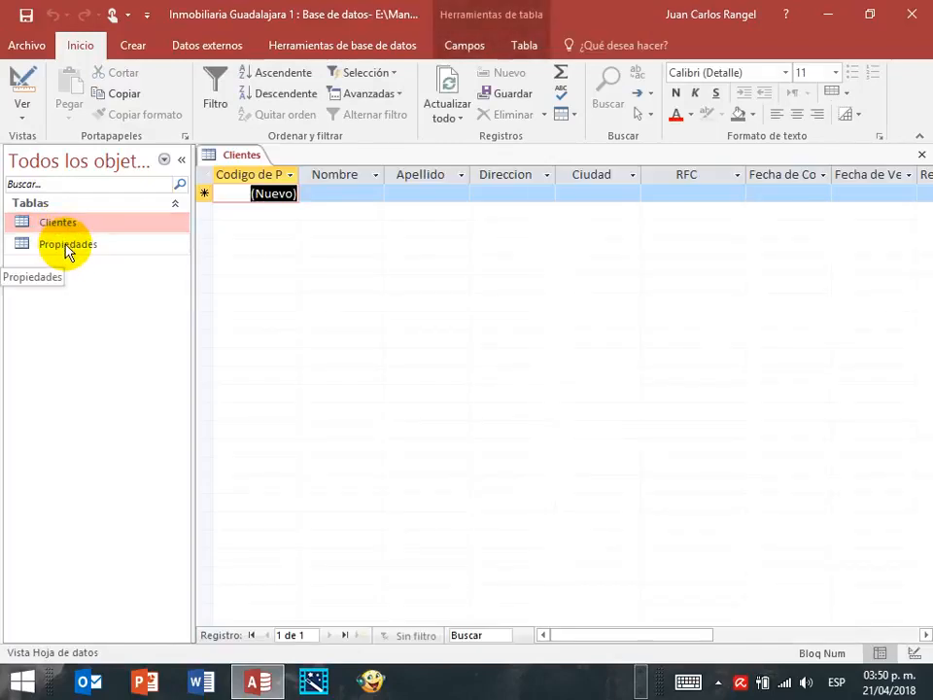
{"action": "left_click", "coordinate": [67, 247]}
{"action": "double_click", "coordinate": [66, 248]}
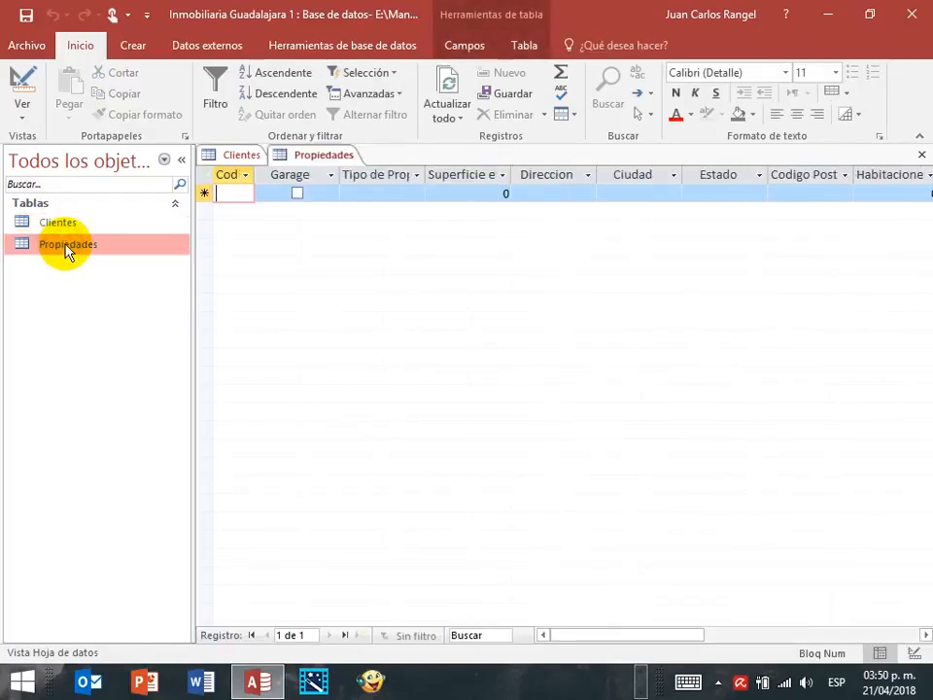
{"action": "left_click", "coordinate": [921, 154]}
{"action": "left_click", "coordinate": [922, 155]}
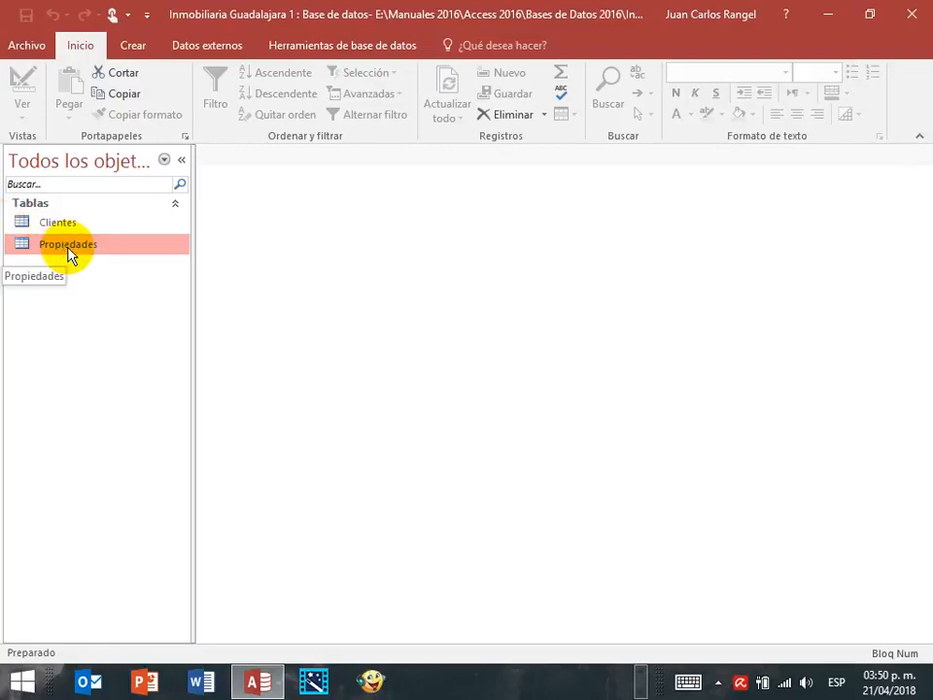
Open the Propiedades table in Design view
{"action": "left_click", "coordinate": [64, 248]}
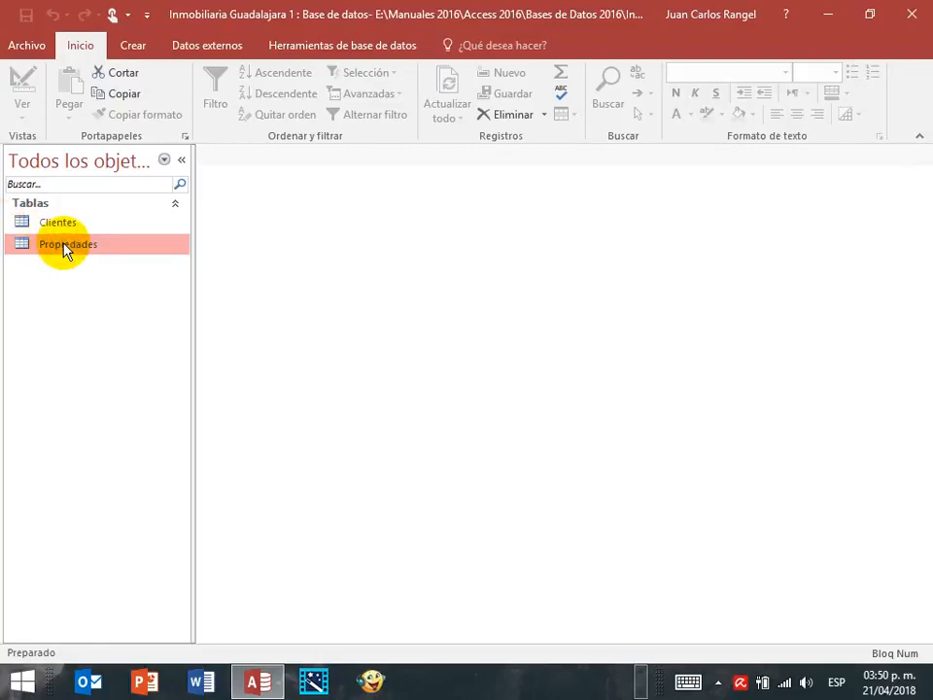
{"action": "right_click", "coordinate": [64, 251]}
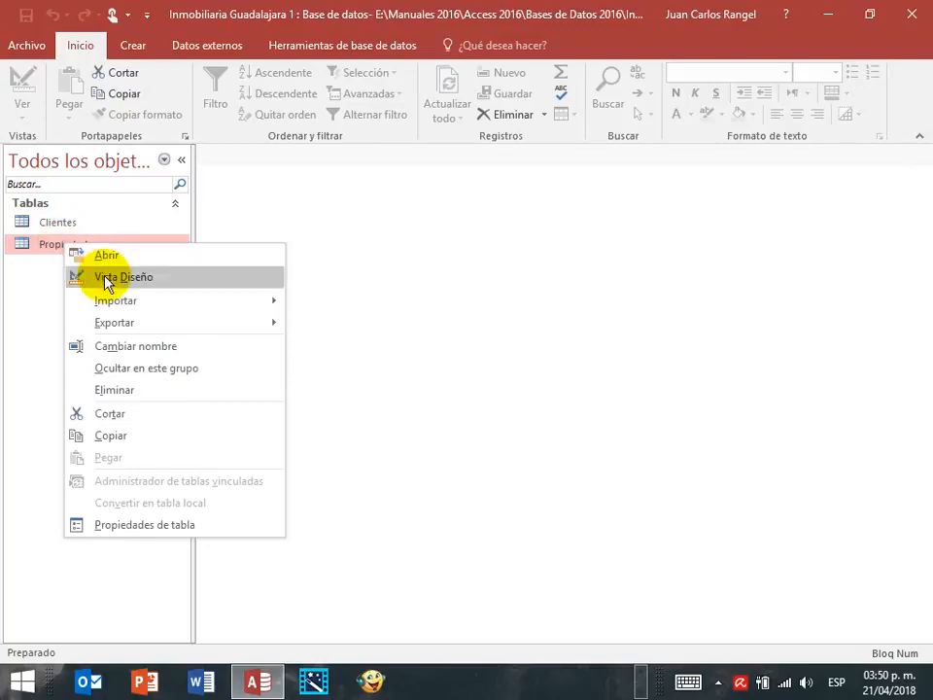
{"action": "left_click", "coordinate": [78, 277]}
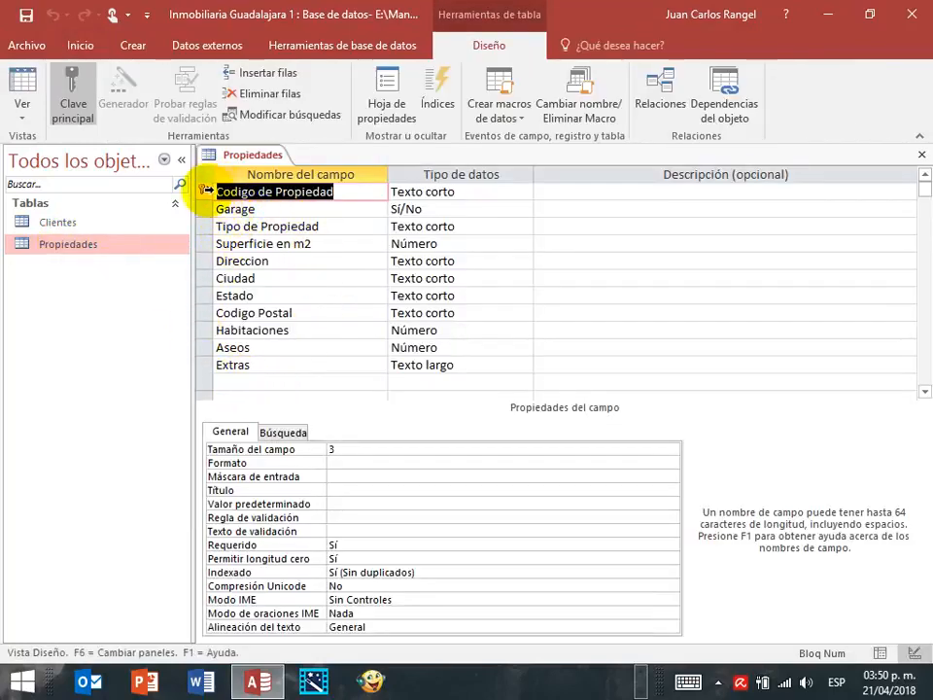
Move the Garage field down so it sits between Aseos and Extras
{"action": "left_click", "coordinate": [204, 191]}
{"action": "left_click", "coordinate": [202, 209]}
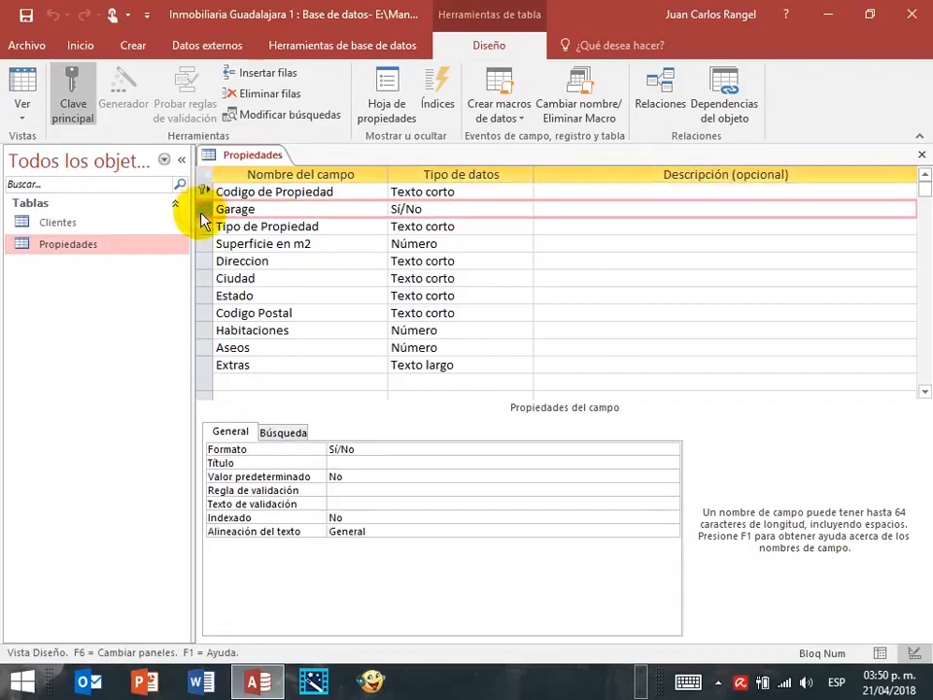
{"action": "left_click", "coordinate": [203, 225]}
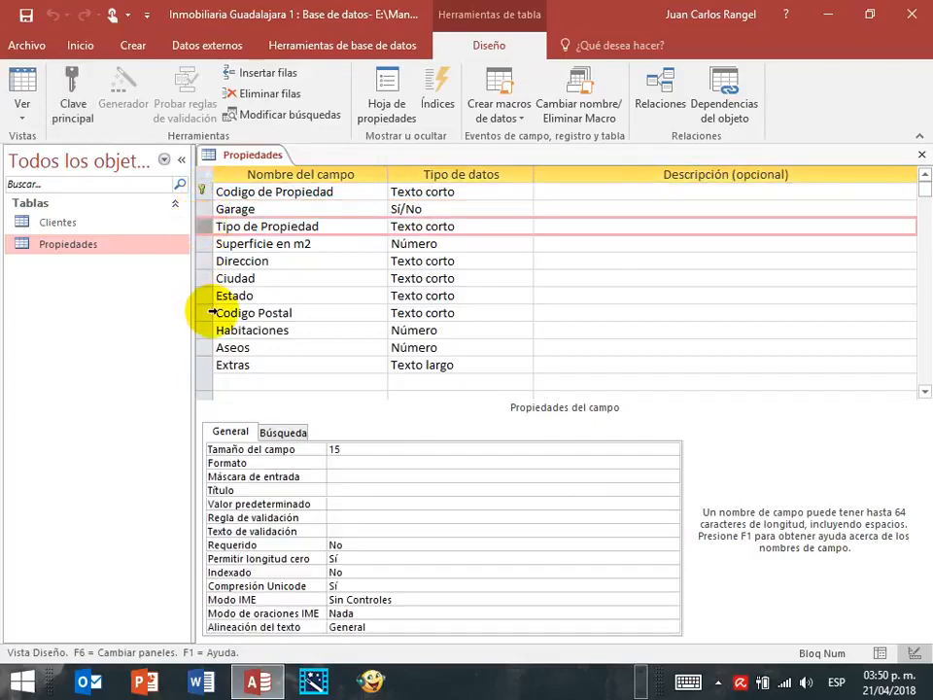
{"action": "left_click_drag", "start_coordinate": [208, 228], "coordinate": [207, 212]}
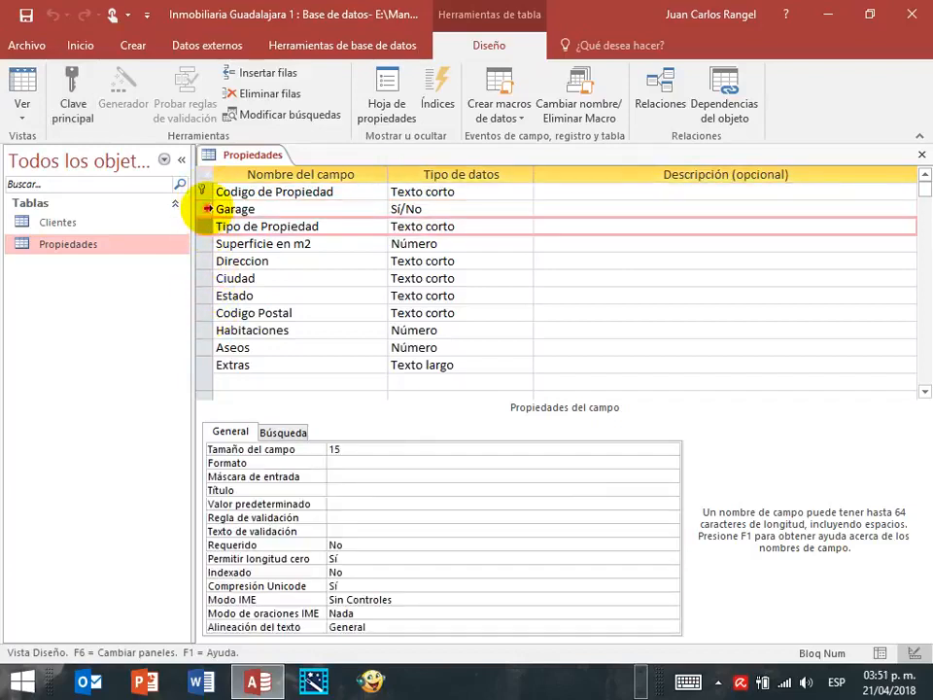
{"action": "left_click", "coordinate": [208, 210]}
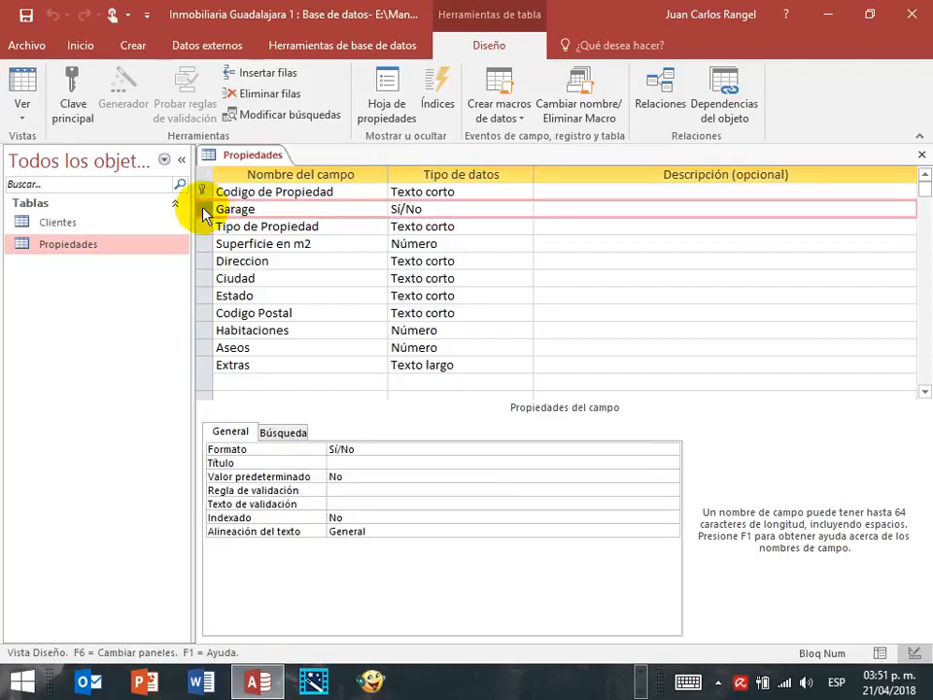
{"action": "left_click_drag", "start_coordinate": [207, 216], "coordinate": [202, 342]}
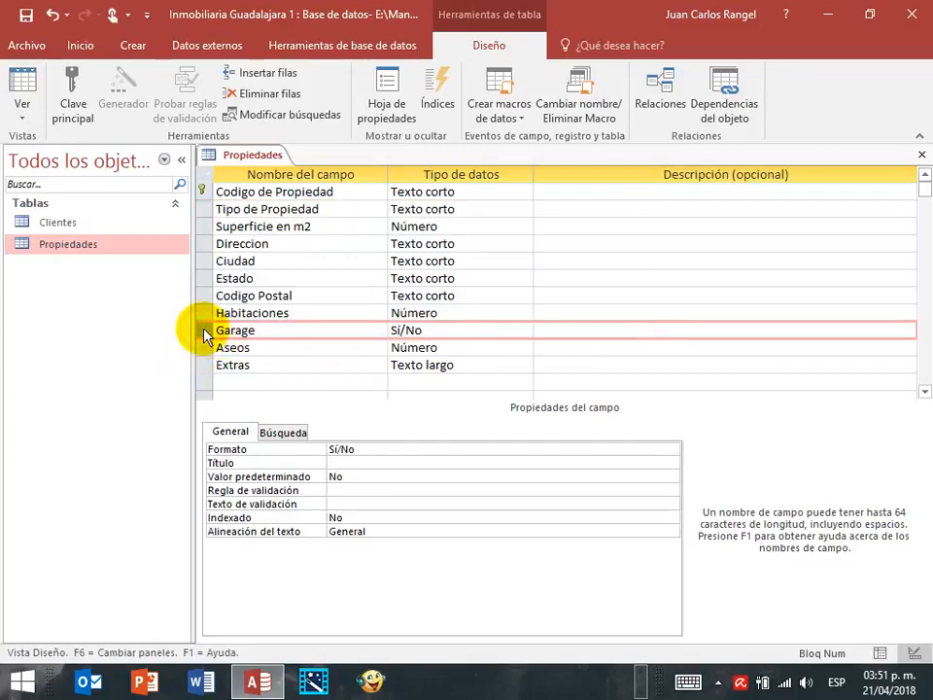
{"action": "mouse_move", "coordinate": [202, 335]}
{"action": "left_mouse_down"}
{"action": "mouse_move", "coordinate": [208, 381]}
{"action": "mouse_move", "coordinate": [208, 354]}
{"action": "left_mouse_up"}
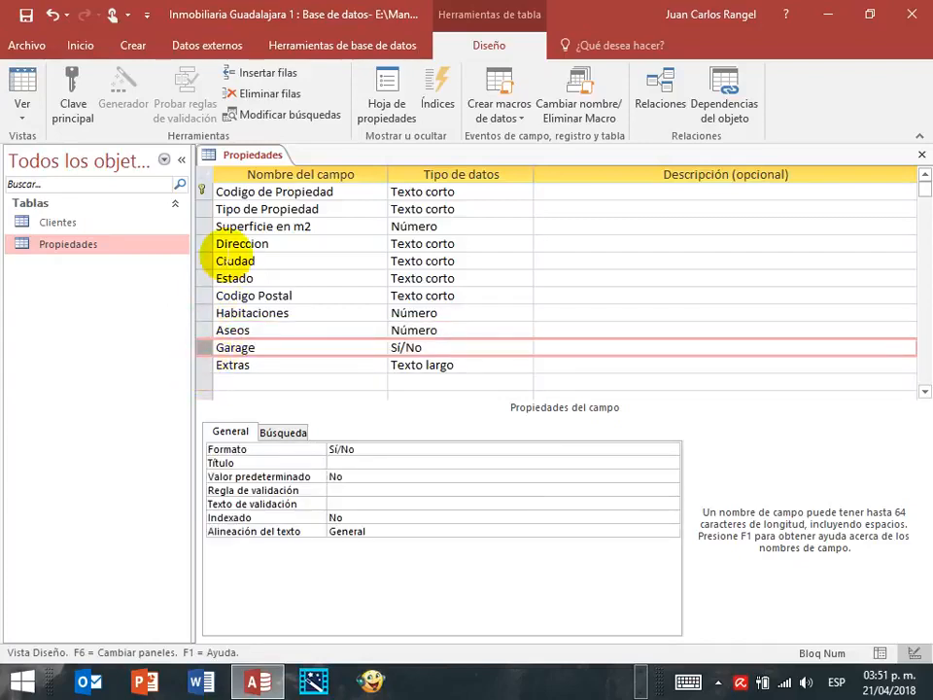
Move the Superficie en m2 field down so it sits between Garage and Extras
{"action": "left_click", "coordinate": [201, 224]}
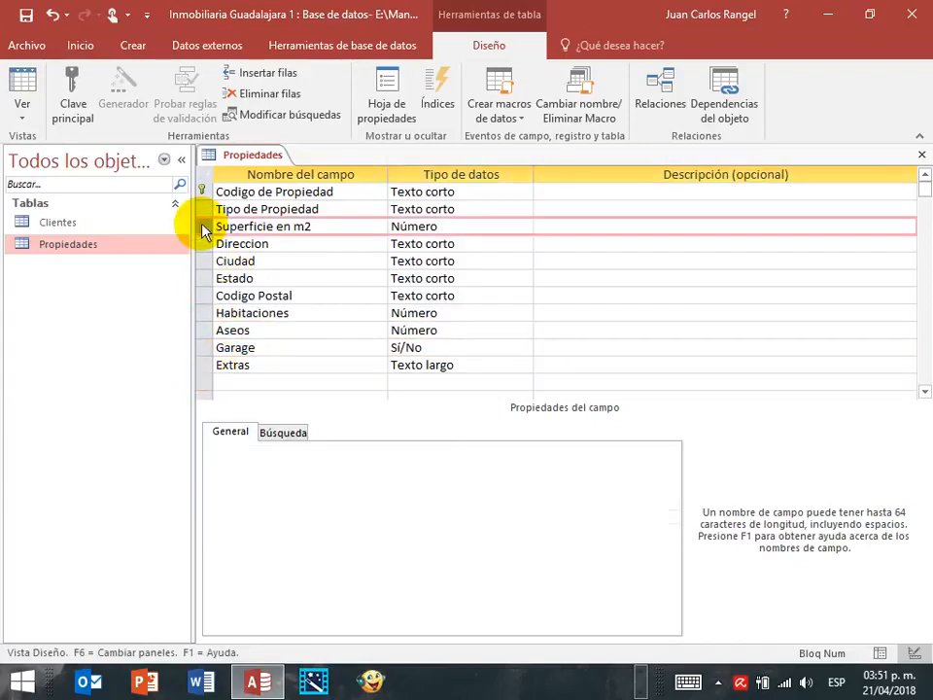
{"action": "left_click_drag", "start_coordinate": [202, 230], "coordinate": [209, 362]}
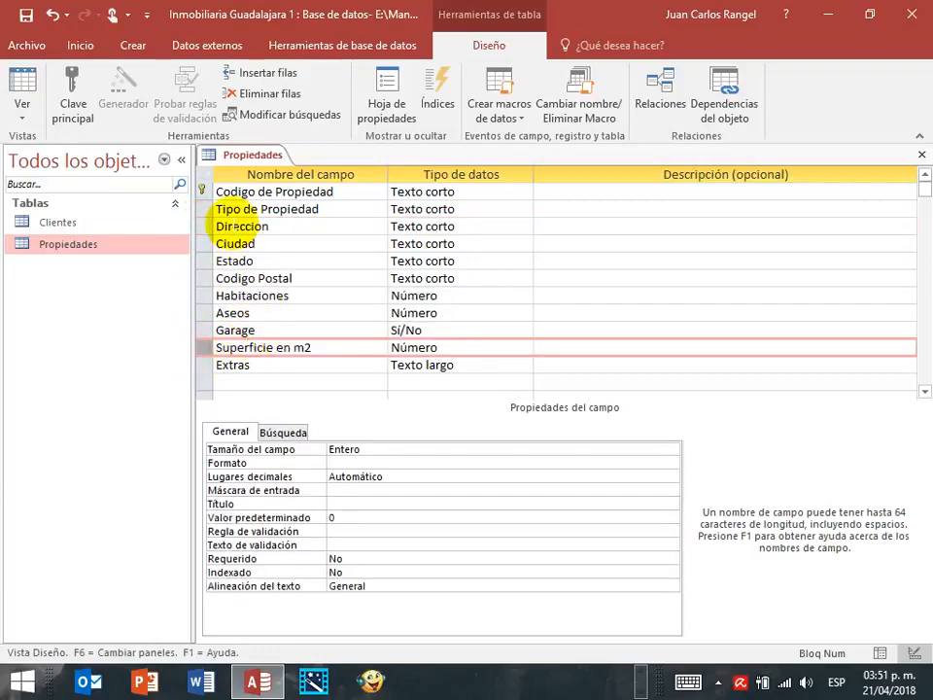
{"action": "left_click", "coordinate": [233, 191]}
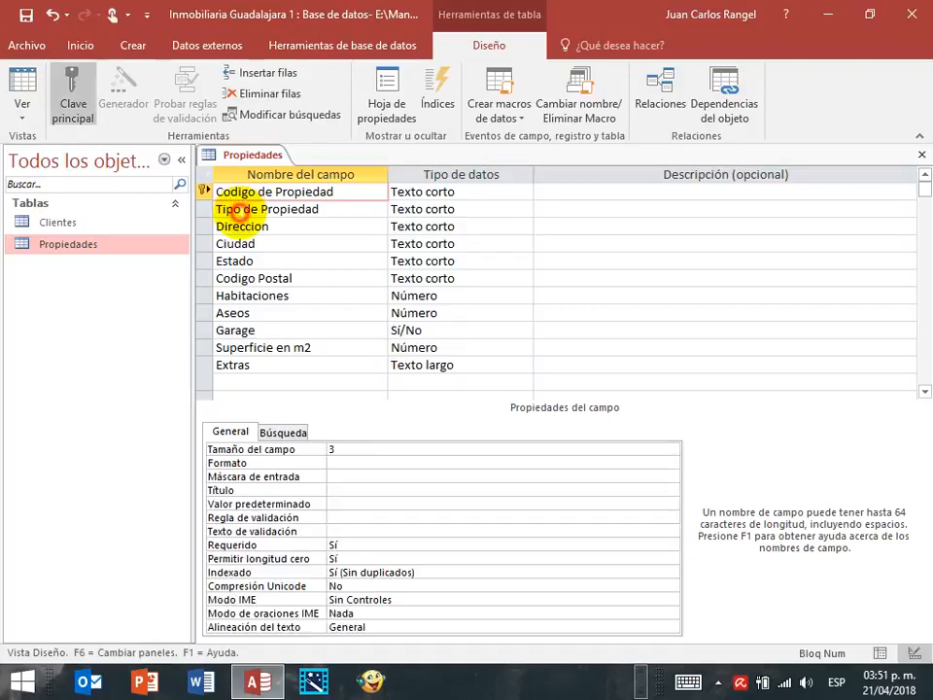
{"action": "left_click", "coordinate": [231, 210]}
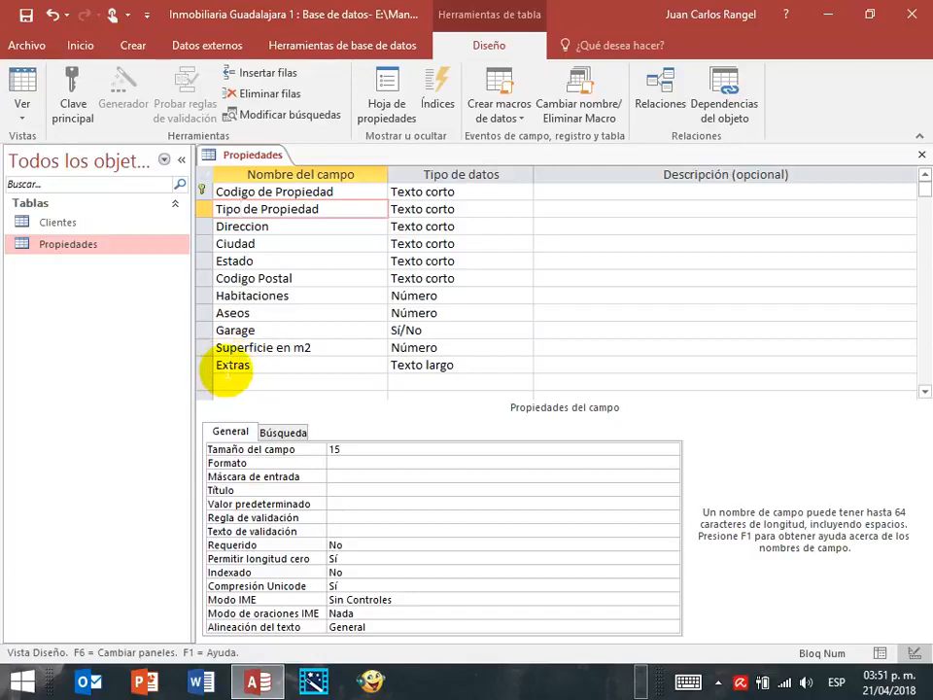
Set the default value of the Estado field to "Jalisco"
{"action": "left_click", "coordinate": [203, 260]}
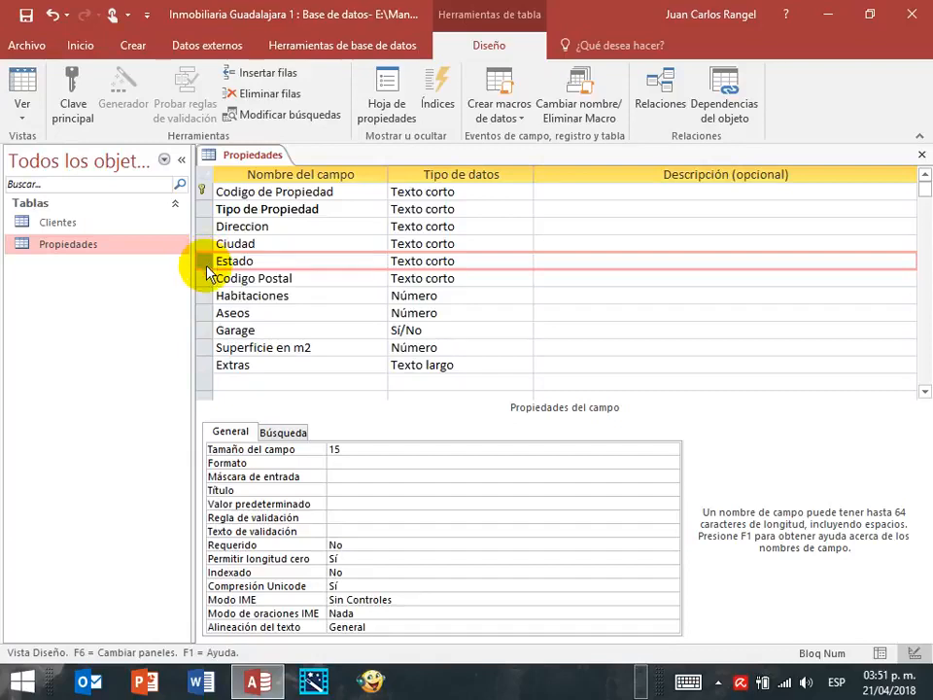
{"action": "mouse_move", "coordinate": [206, 268]}
{"action": "left_mouse_down"}
{"action": "mouse_move", "coordinate": [202, 285]}
{"action": "mouse_move", "coordinate": [206, 265]}
{"action": "mouse_move", "coordinate": [213, 271]}
{"action": "mouse_move", "coordinate": [202, 259]}
{"action": "left_mouse_up"}
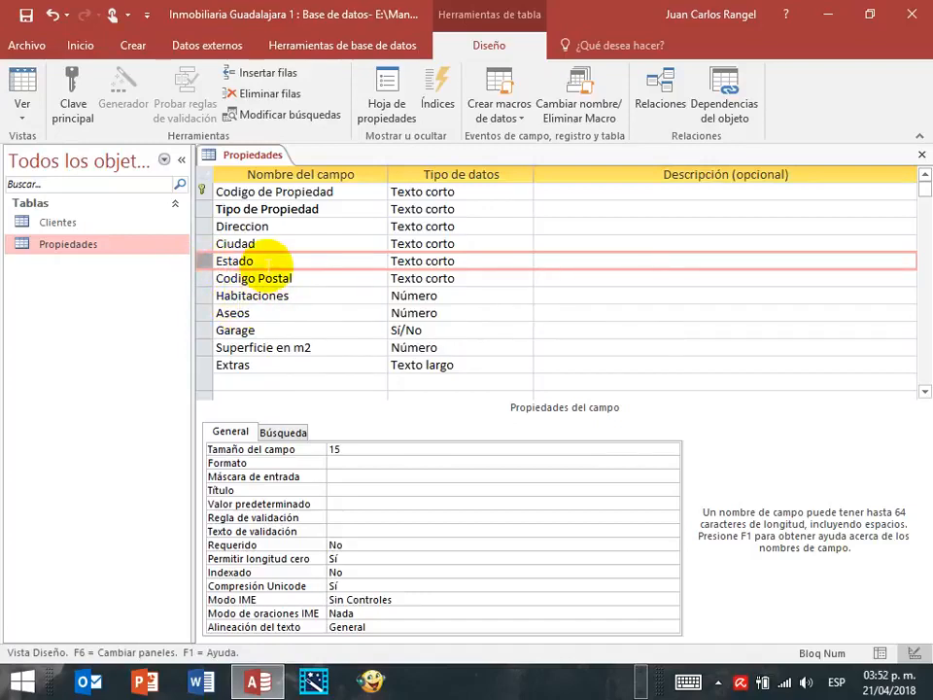
{"action": "left_click", "coordinate": [265, 263]}
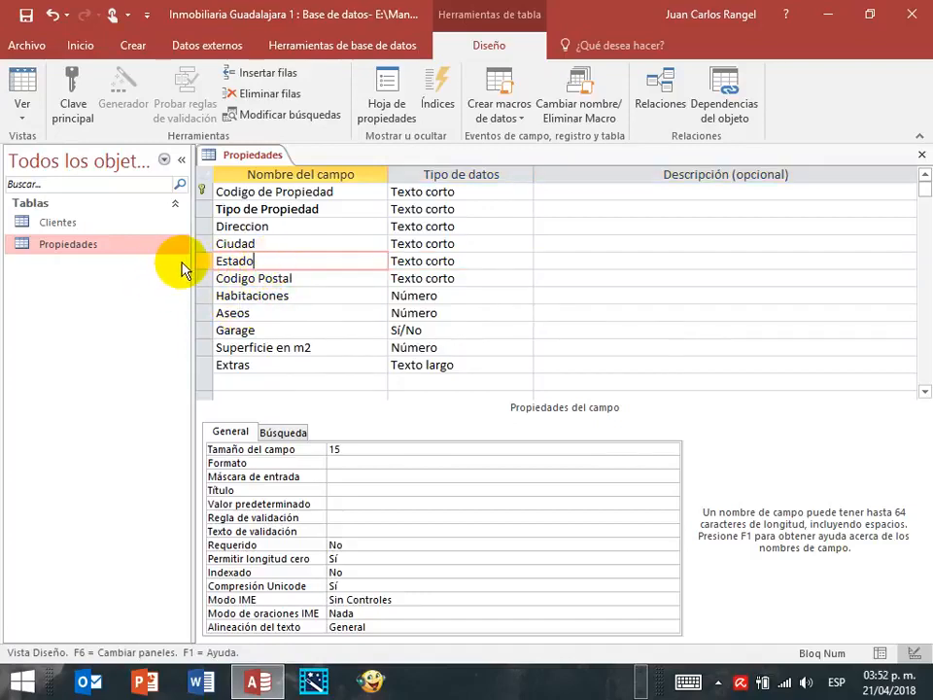
{"action": "left_click", "coordinate": [202, 262]}
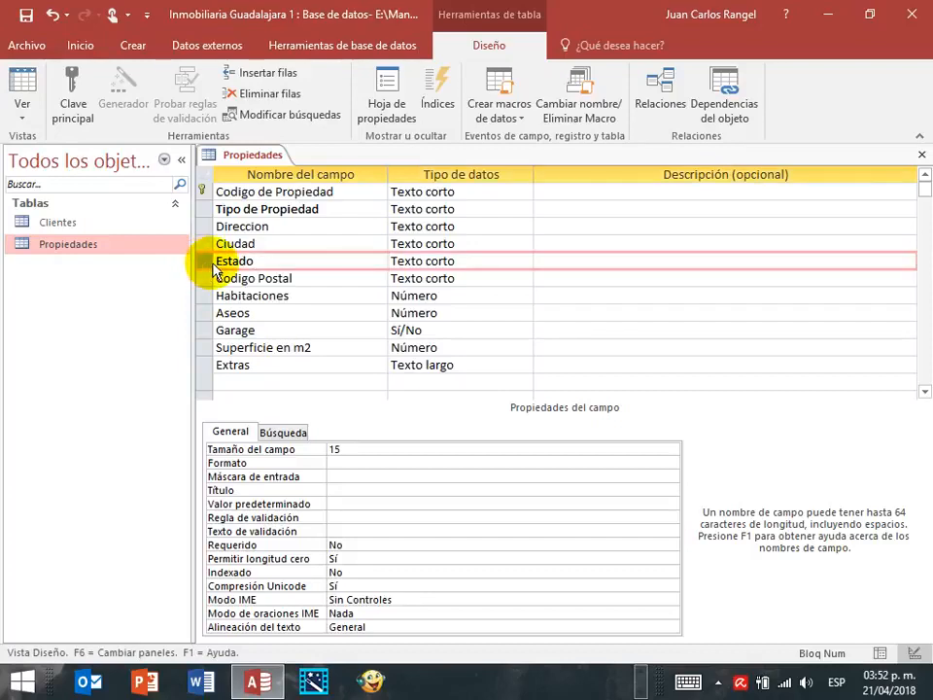
{"action": "left_click", "coordinate": [279, 260]}
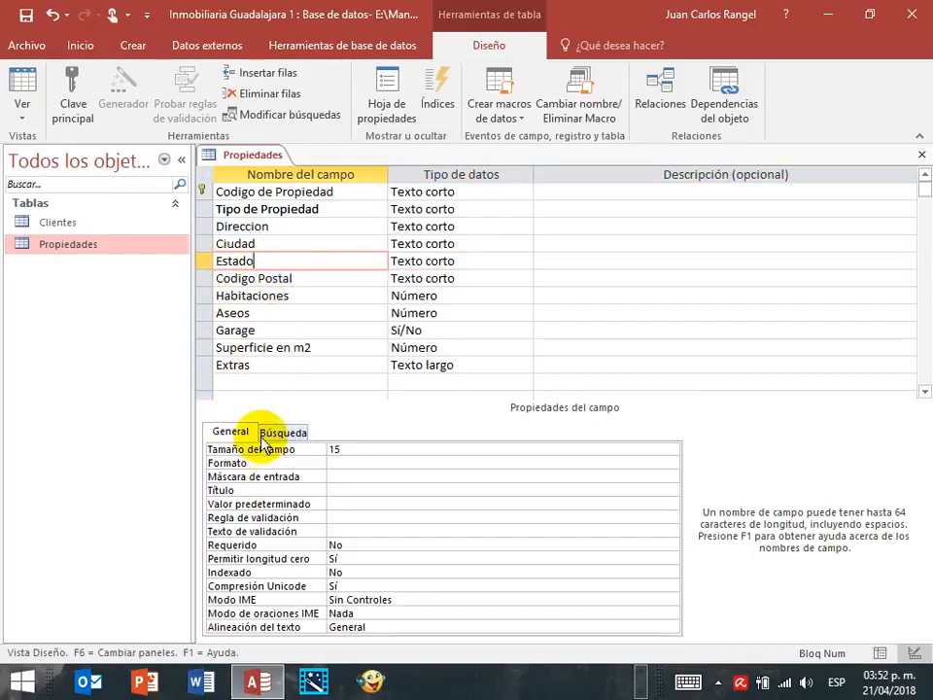
{"action": "left_click", "coordinate": [334, 504]}
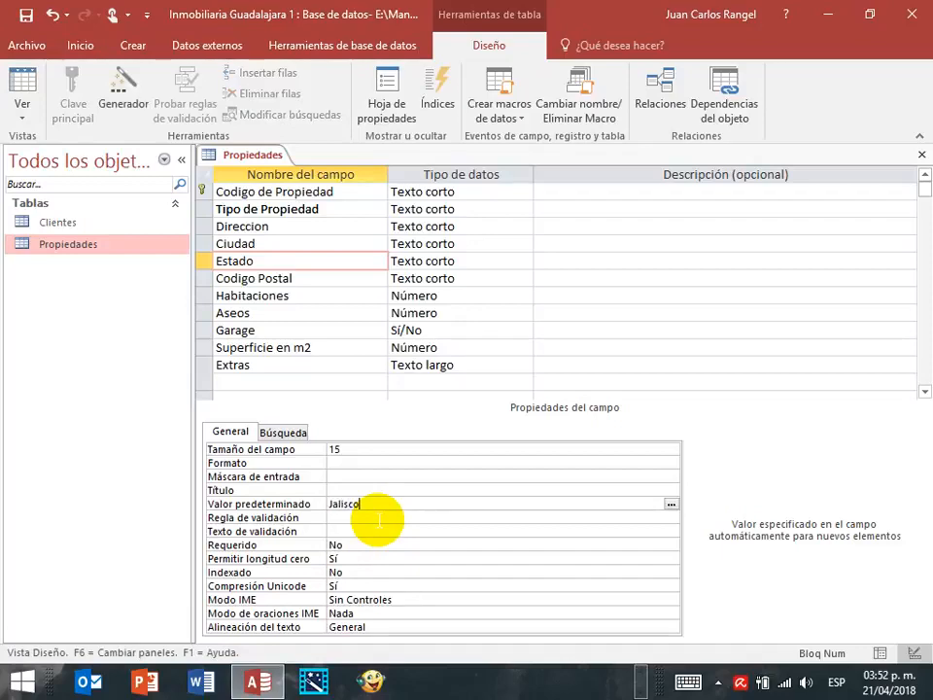
{"action": "key", "text": "Up"}
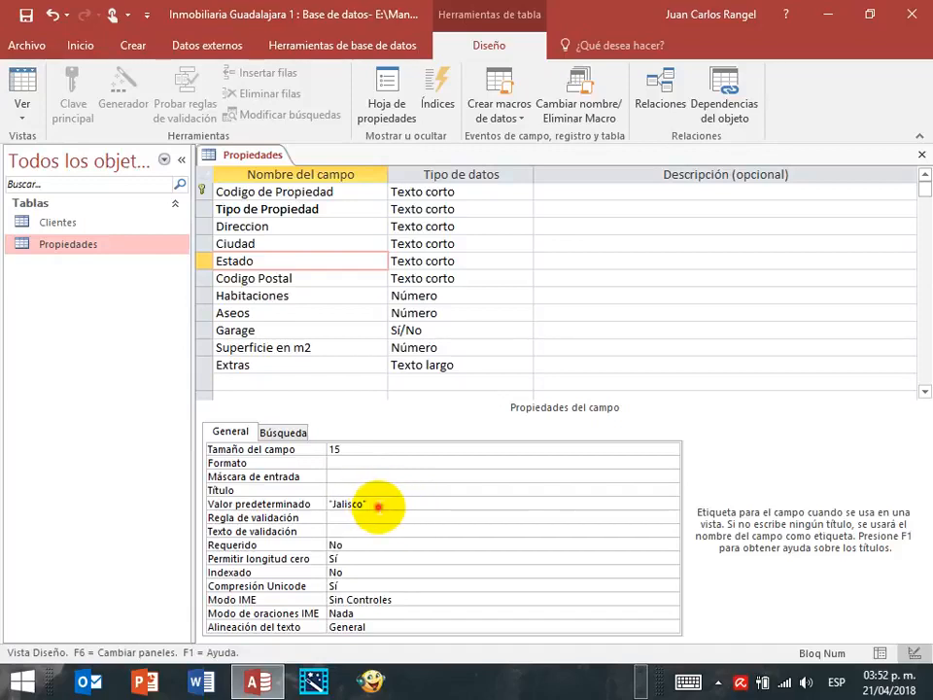
{"action": "left_click_drag", "start_coordinate": [378, 505], "coordinate": [336, 510]}
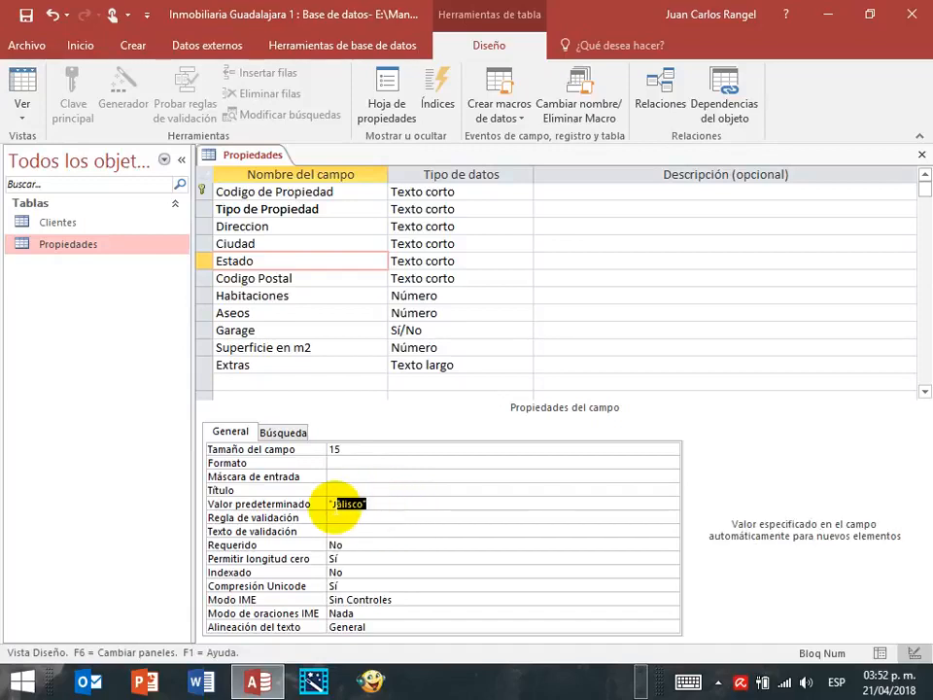
Save the Propiedades table and switch to datasheet view to check the Estado value in the new record
{"action": "left_click", "coordinate": [22, 82]}
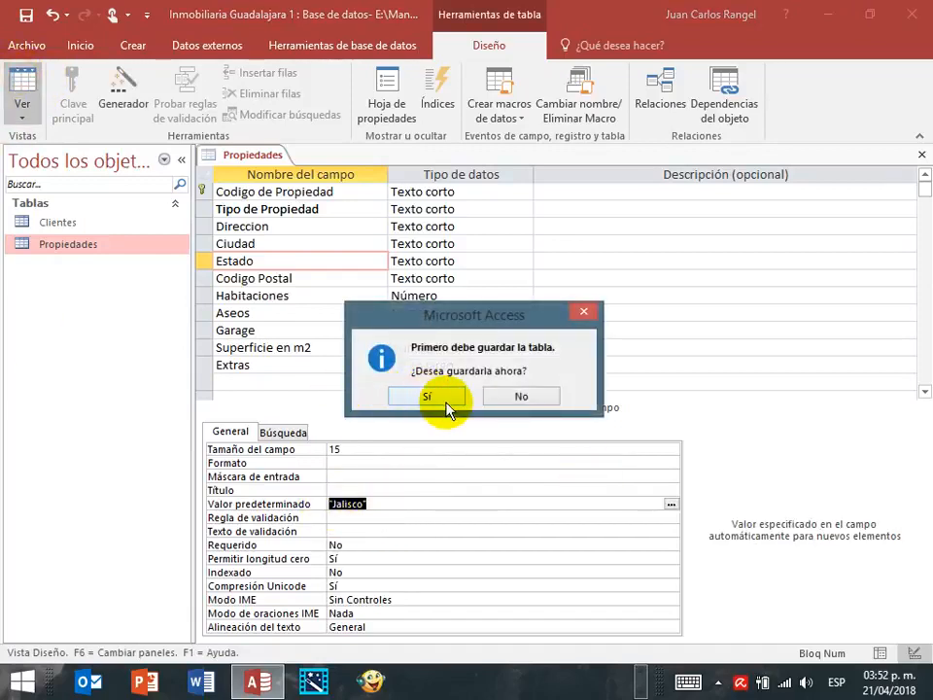
{"action": "left_click", "coordinate": [428, 397]}
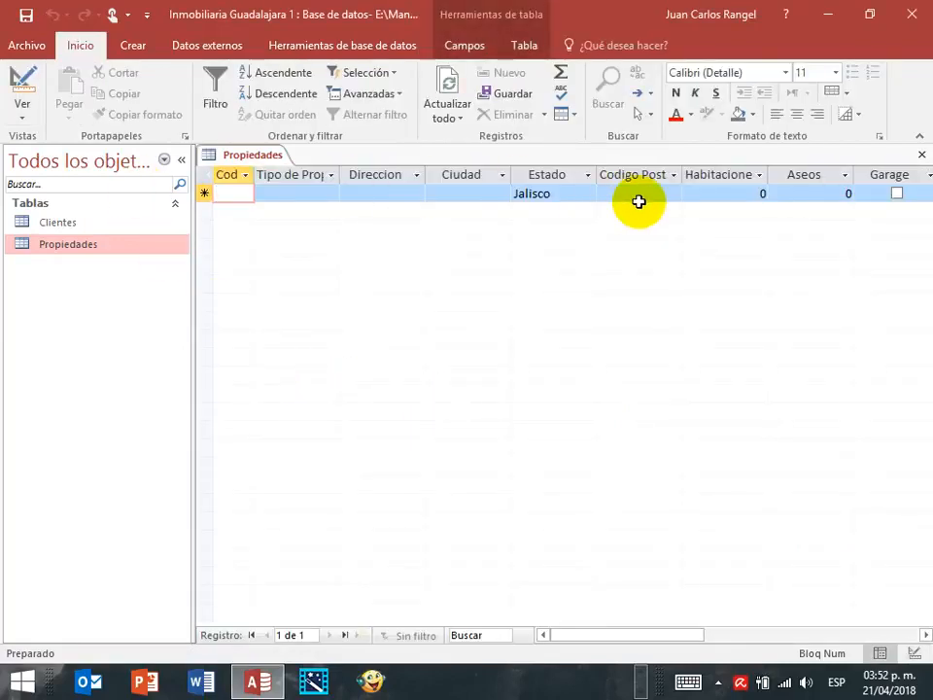
{"action": "left_click", "coordinate": [554, 193]}
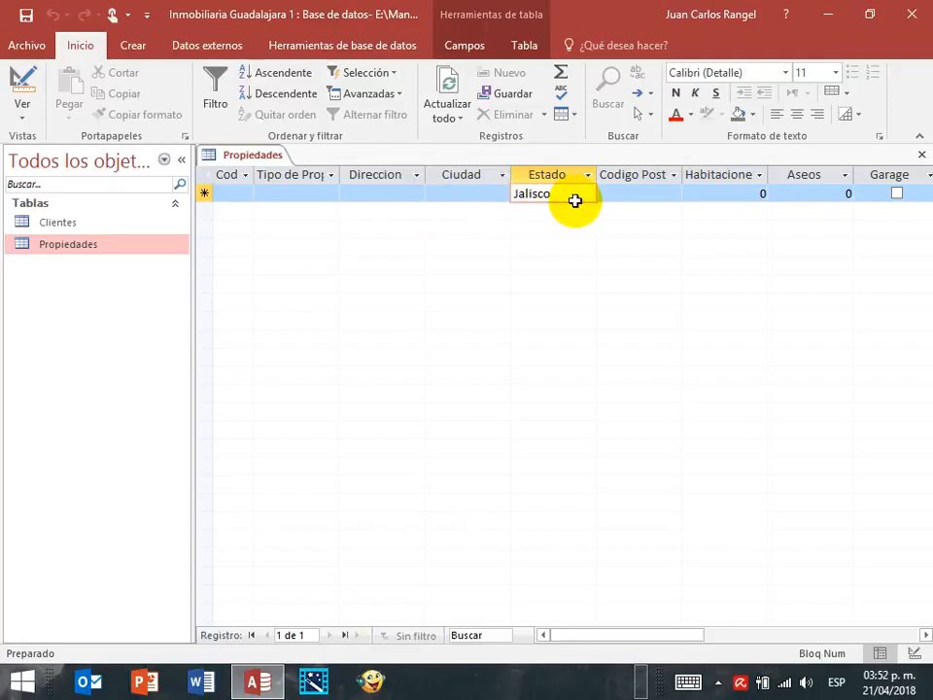
{"action": "left_click_drag", "start_coordinate": [567, 196], "coordinate": [494, 195]}
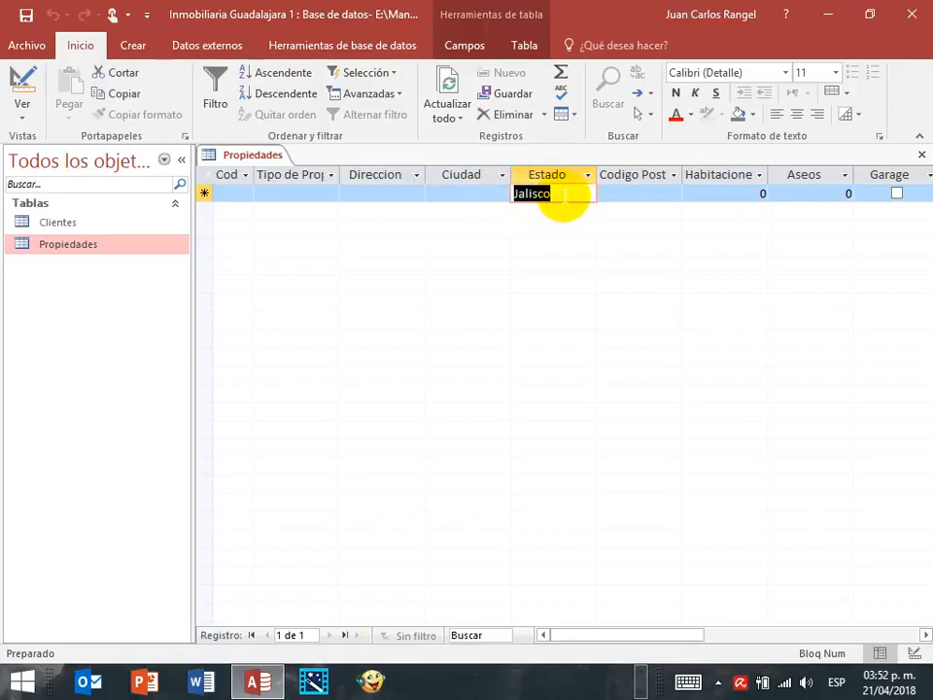
{"action": "left_click_drag", "start_coordinate": [564, 195], "coordinate": [510, 194]}
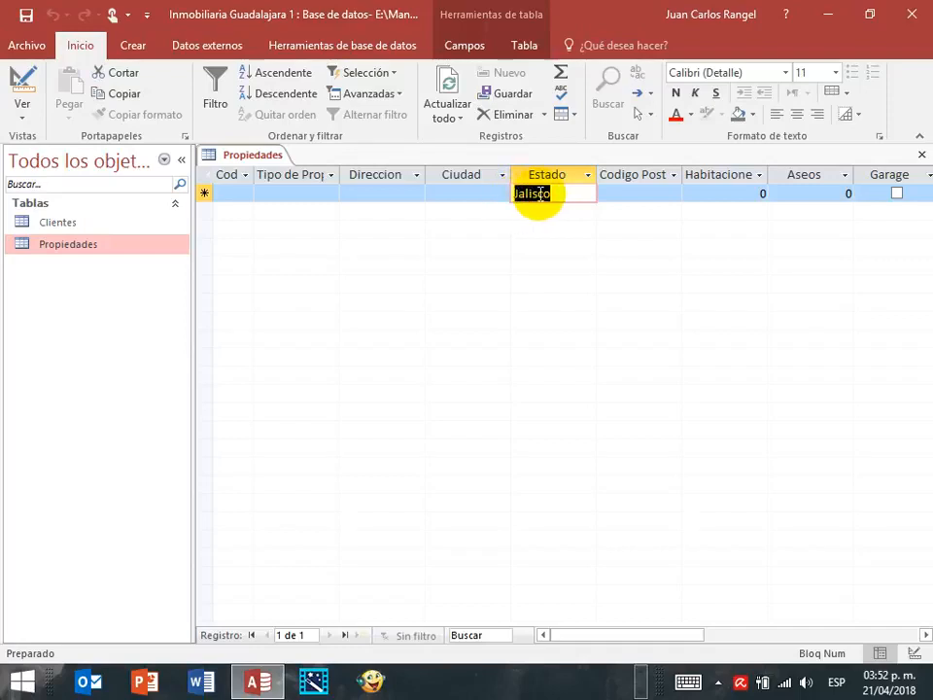
{"action": "left_click", "coordinate": [561, 192]}
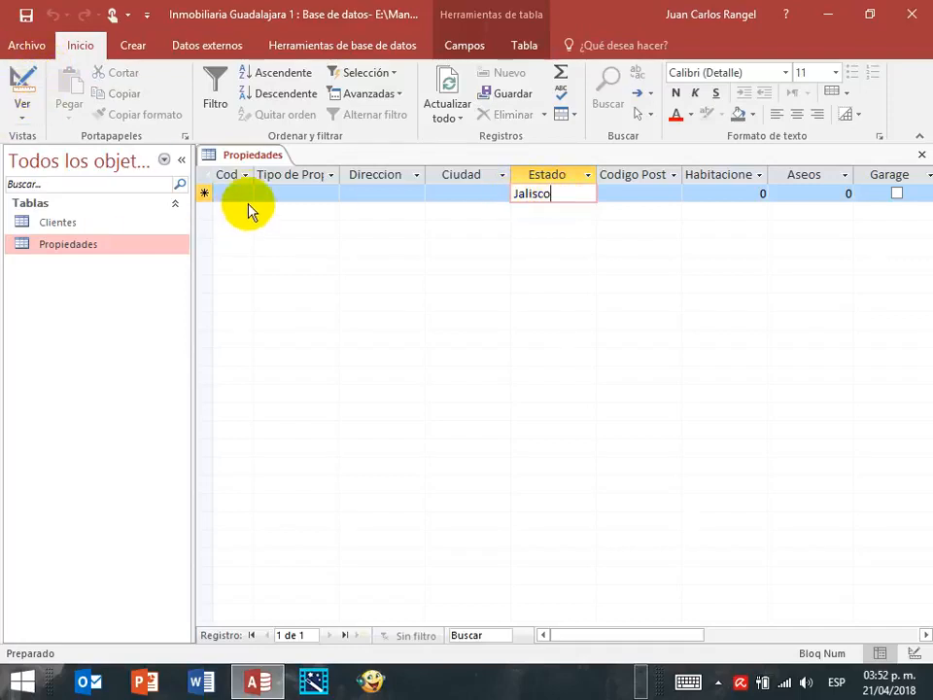
Collapse the navigation pane and widen the Codigo de Propiedad column in the Propiedades datasheet
{"action": "left_click", "coordinate": [182, 162]}
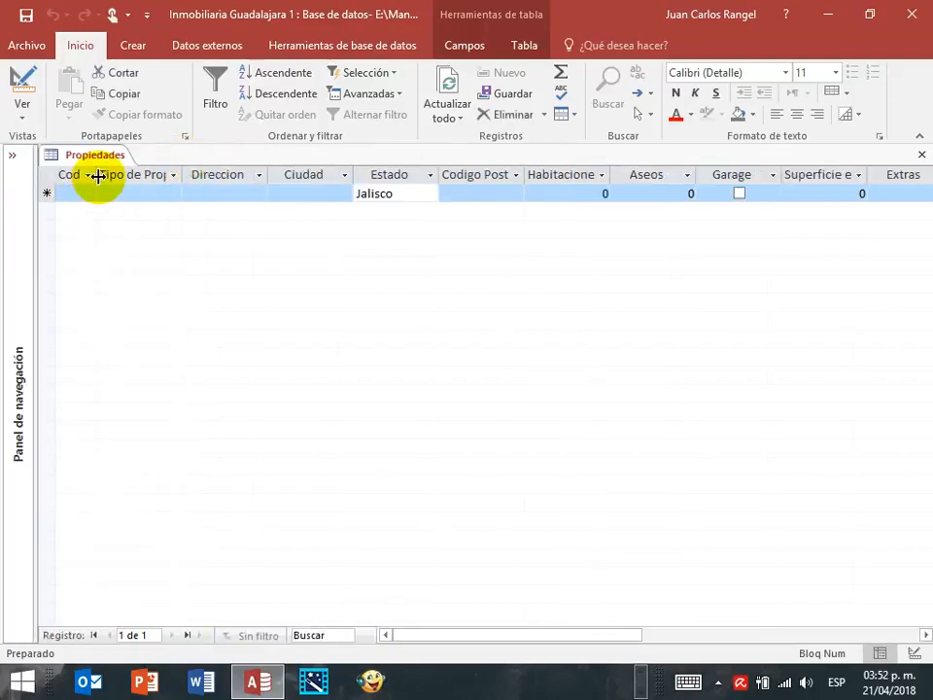
{"action": "left_click_drag", "start_coordinate": [130, 178], "coordinate": [127, 178]}
{"action": "left_click", "coordinate": [93, 192]}
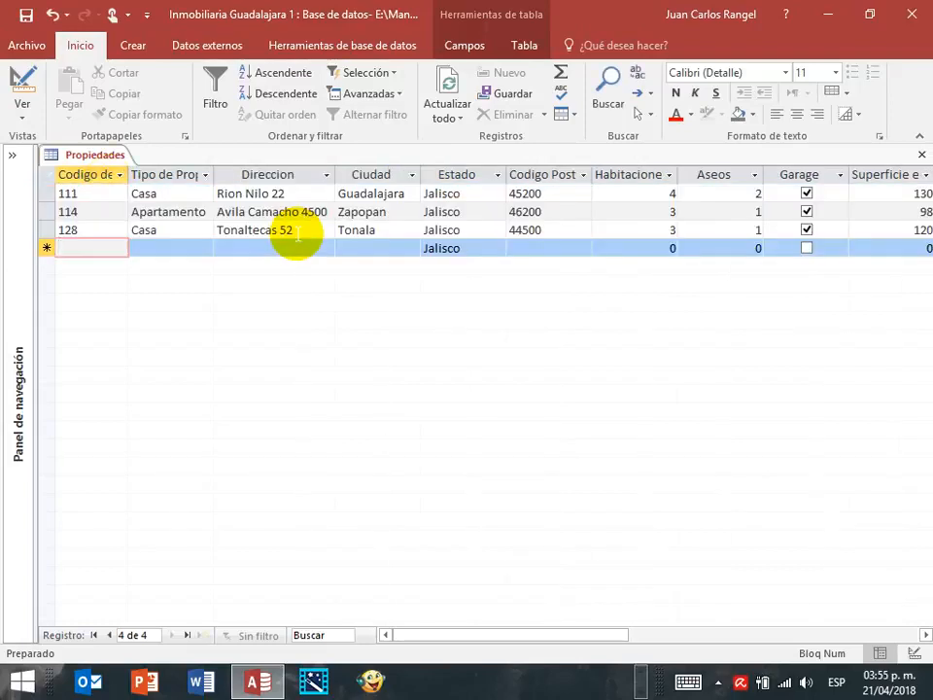
Review the records in the Propiedades datasheet, including the columns from Codigo de Propiedad through the far end
{"action": "left_click", "coordinate": [73, 194]}
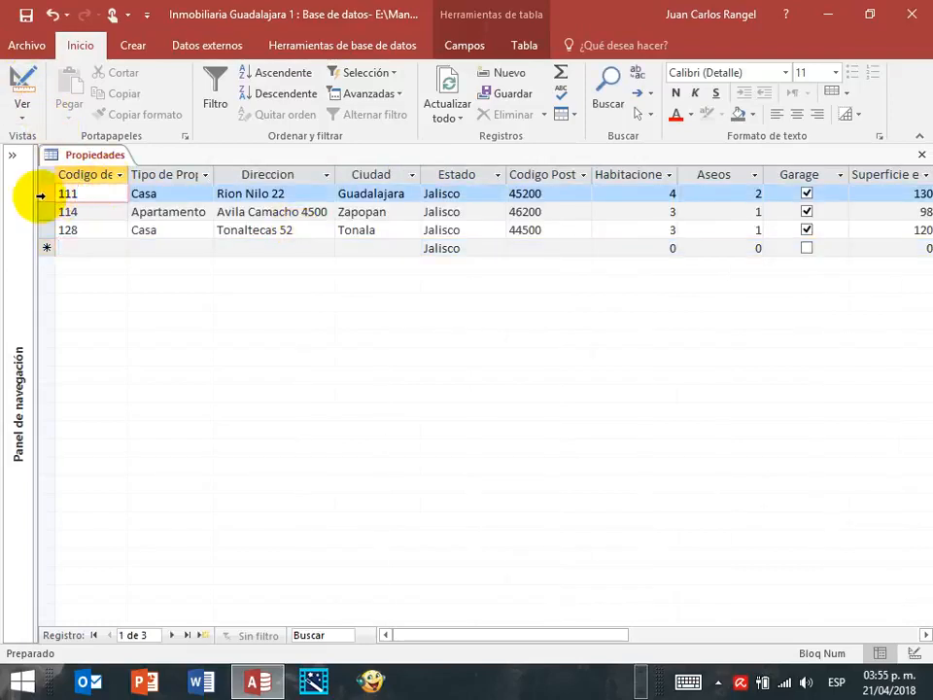
{"action": "left_click_drag", "start_coordinate": [41, 194], "coordinate": [42, 231]}
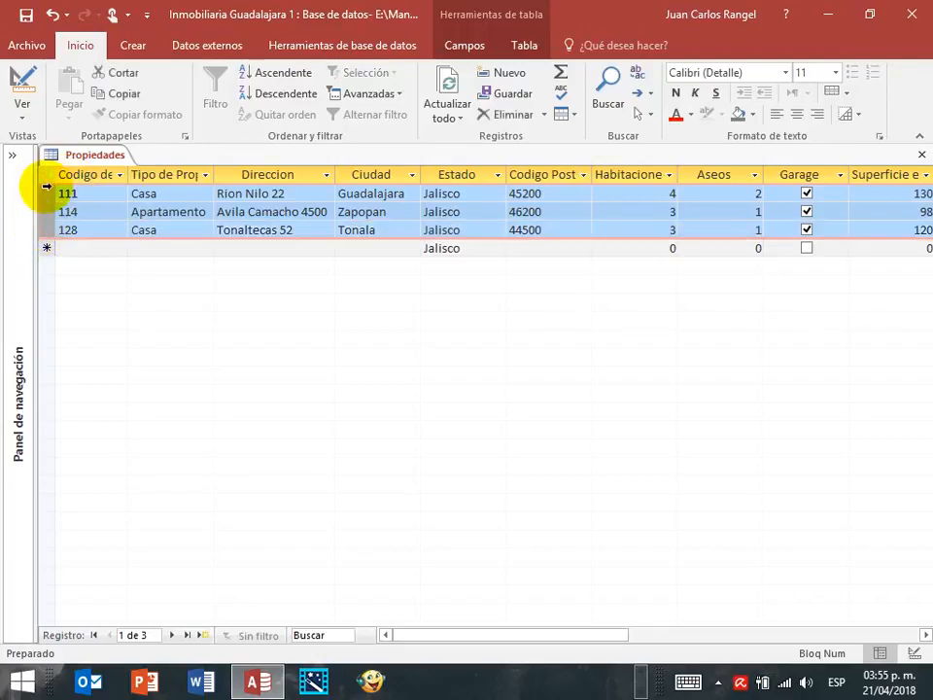
{"action": "left_click", "coordinate": [43, 193]}
{"action": "left_click", "coordinate": [98, 193]}
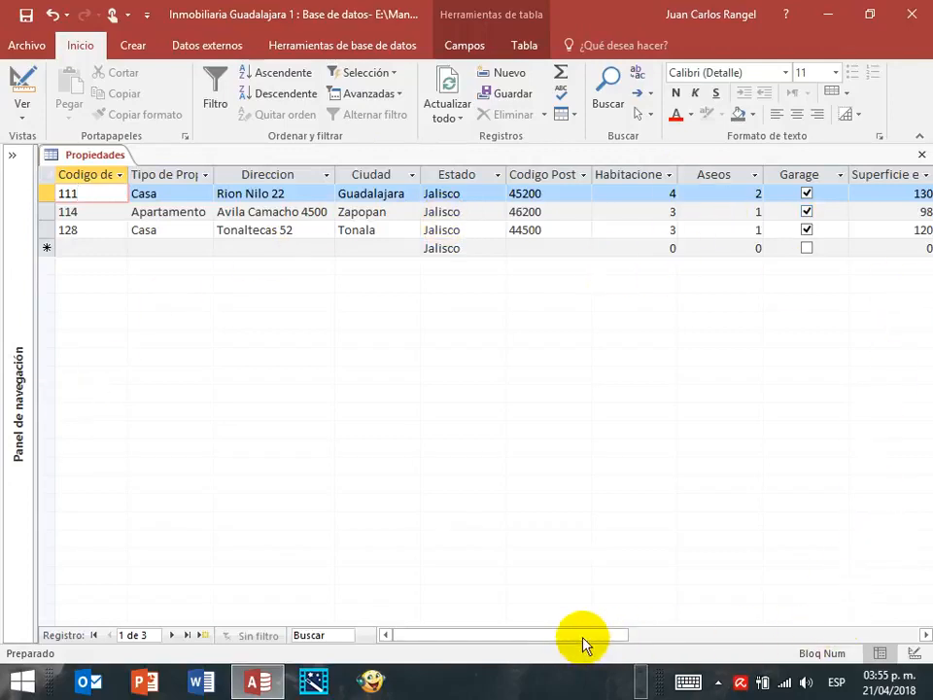
{"action": "left_click_drag", "start_coordinate": [587, 638], "coordinate": [537, 650]}
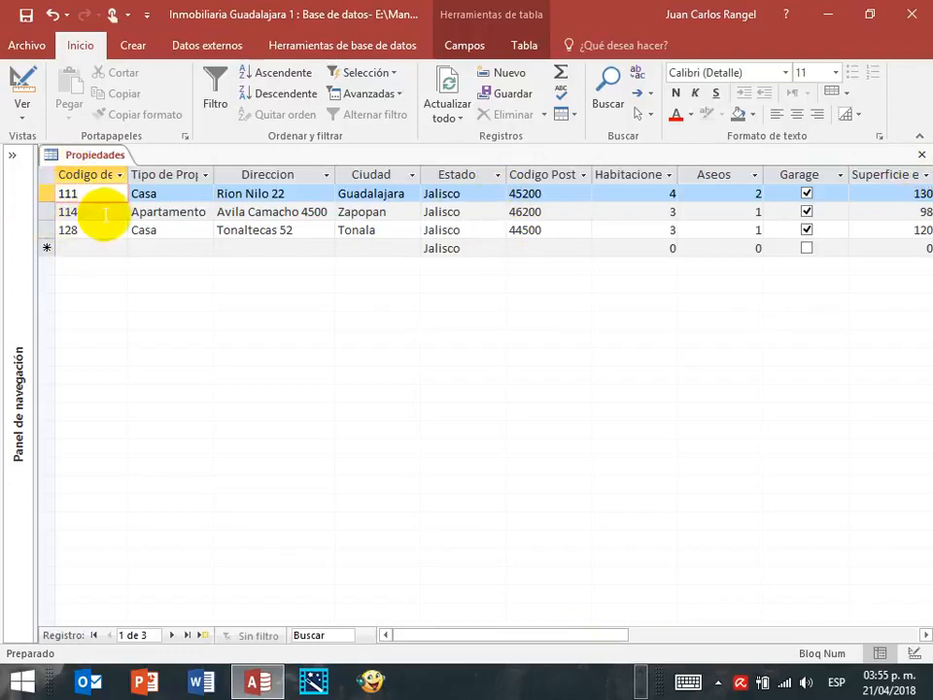
Close the Propiedades table keeping its layout changes, and briefly reopen it from the expanded navigation pane to check its records
{"action": "left_click", "coordinate": [922, 156]}
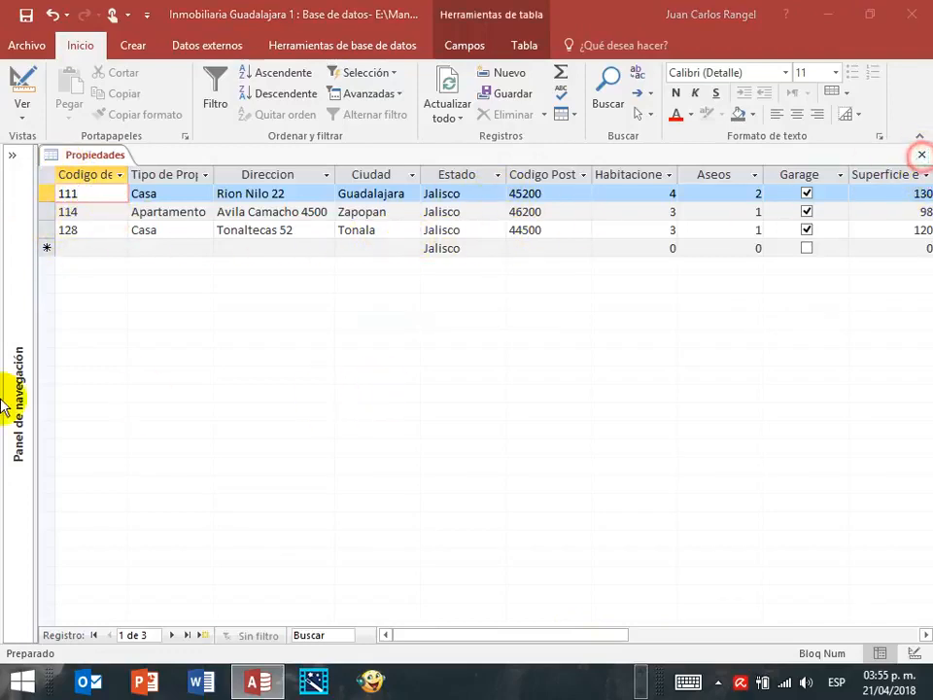
{"action": "left_click", "coordinate": [398, 391]}
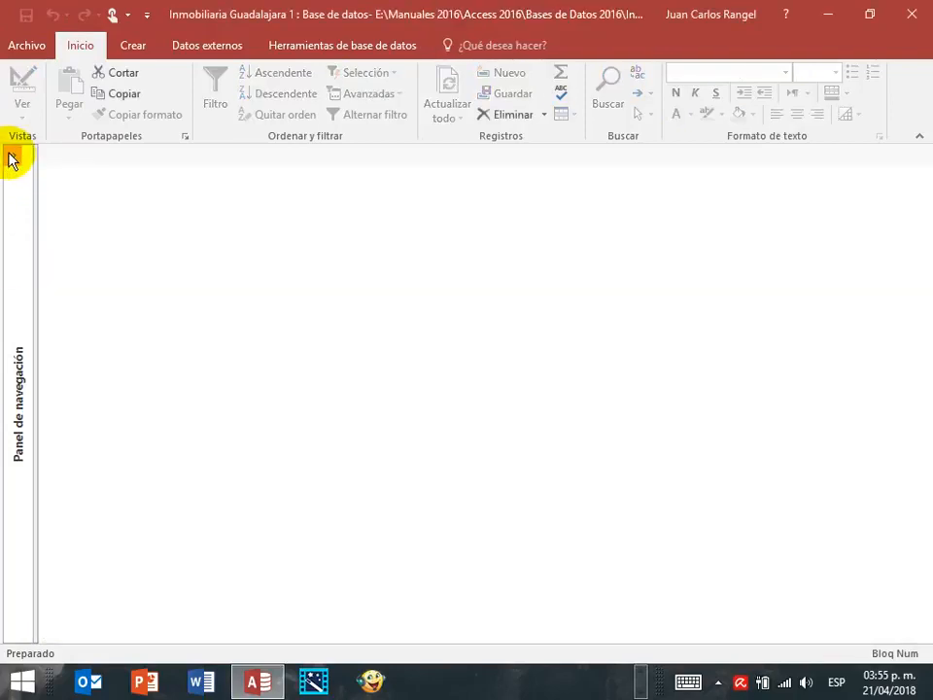
{"action": "left_click", "coordinate": [11, 155]}
{"action": "double_click", "coordinate": [45, 247]}
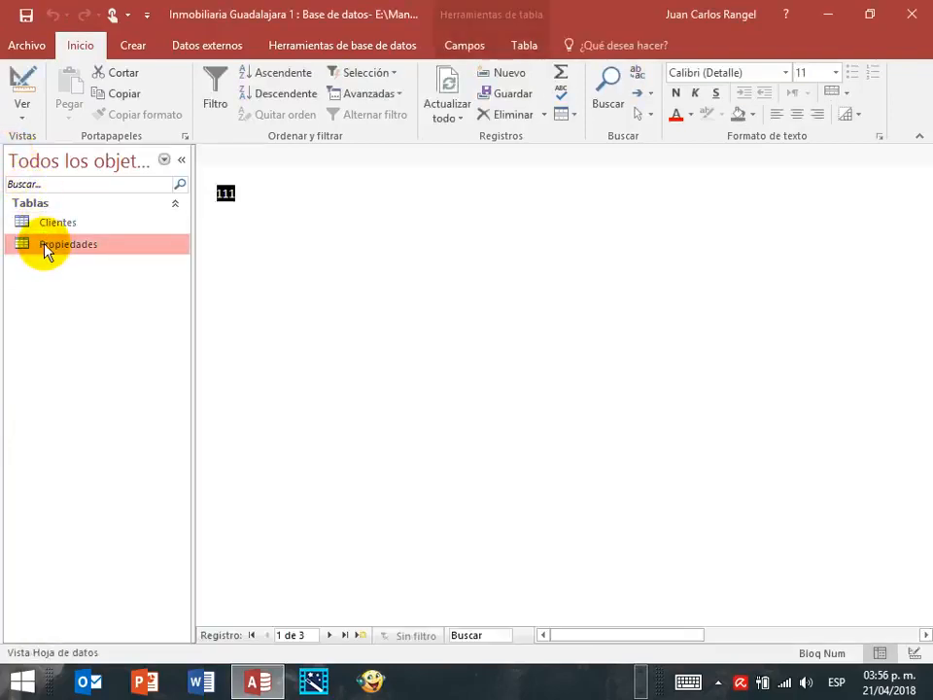
{"action": "left_click", "coordinate": [921, 155]}
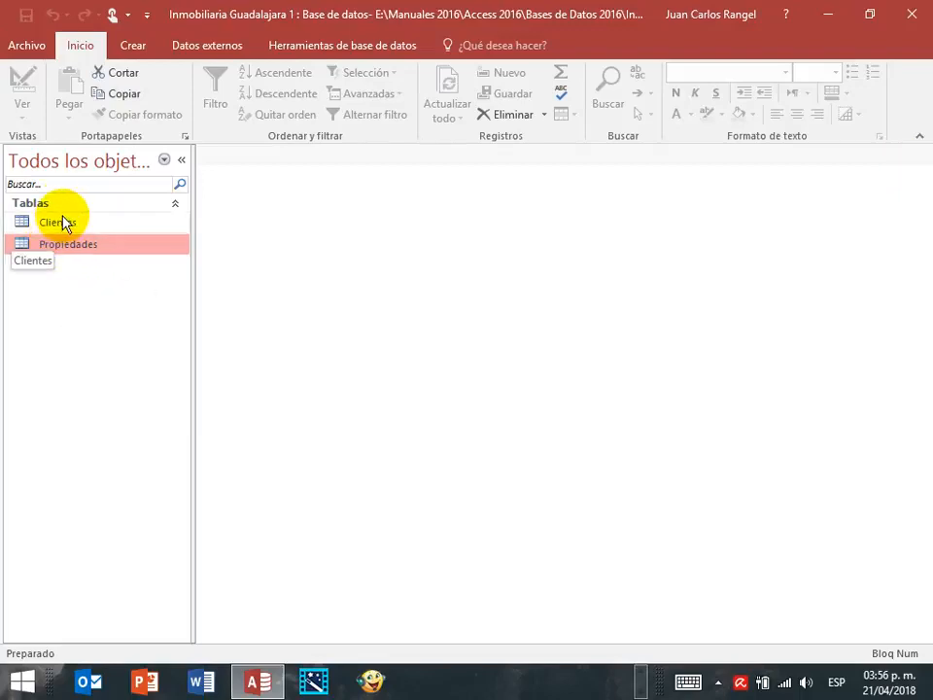
Open the Clientes table in design view and select its primary key field, Codigo de Propiedad
{"action": "right_click", "coordinate": [58, 224]}
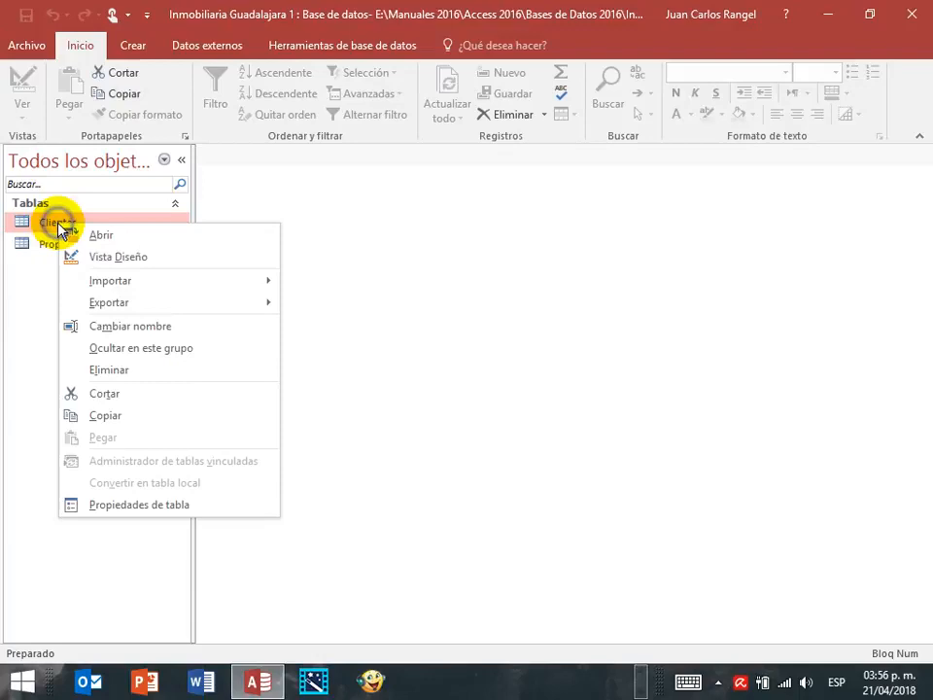
{"action": "left_click", "coordinate": [109, 258]}
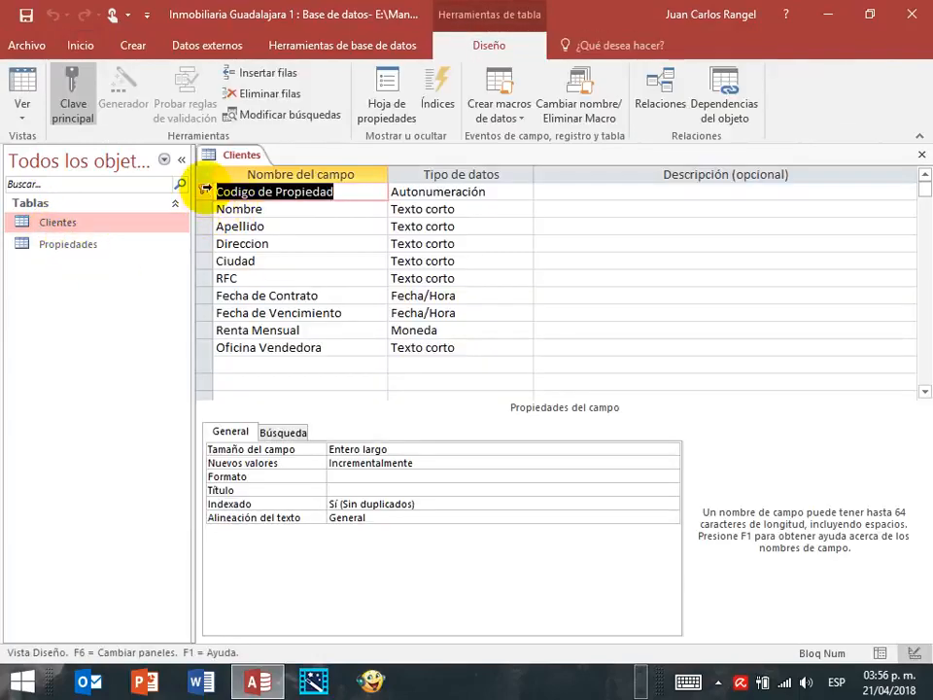
{"action": "left_click", "coordinate": [204, 189]}
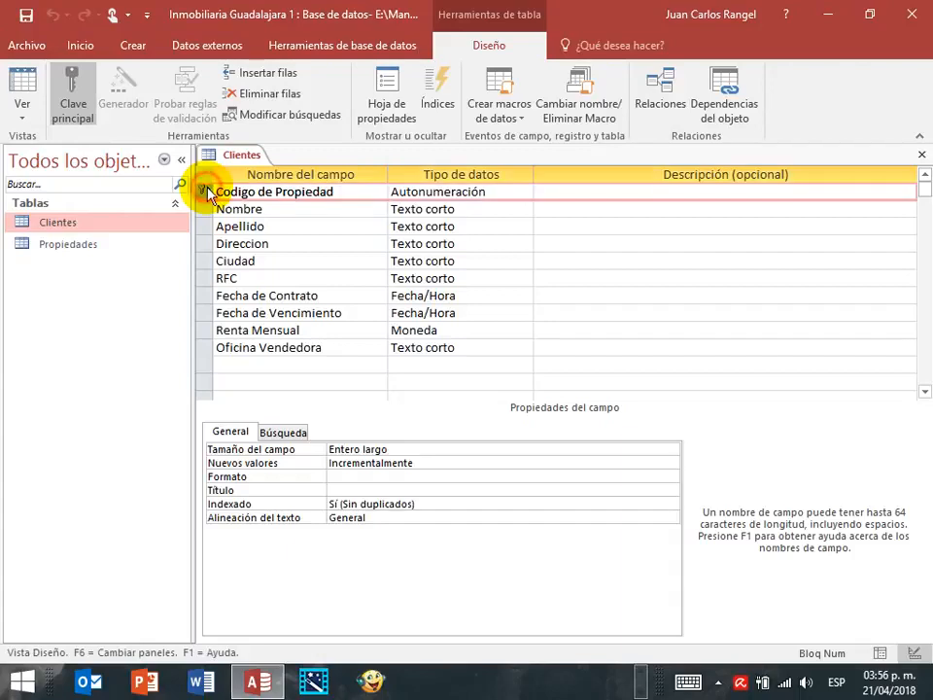
Open the Propiedades table in design view and select its primary key field, Codigo de Propiedad
{"action": "left_click", "coordinate": [50, 251]}
{"action": "right_click", "coordinate": [52, 256]}
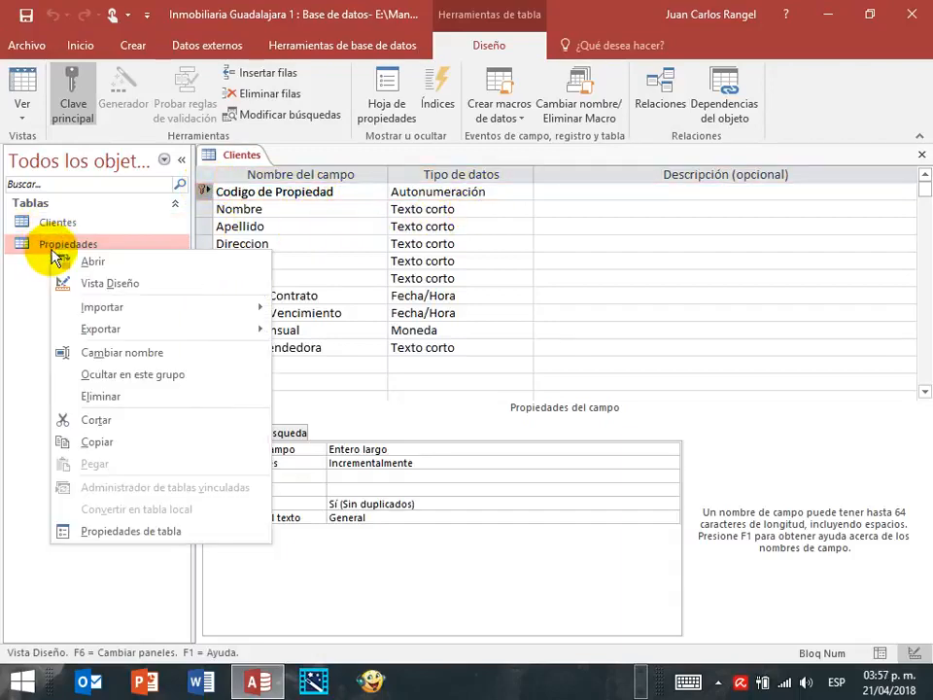
{"action": "left_click", "coordinate": [97, 283]}
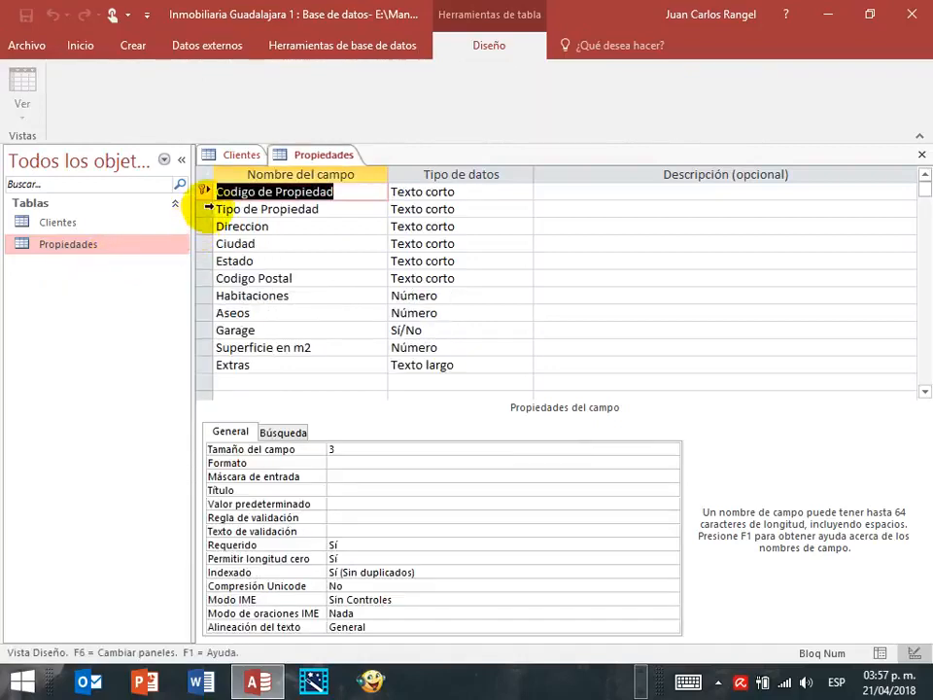
{"action": "left_click", "coordinate": [204, 192]}
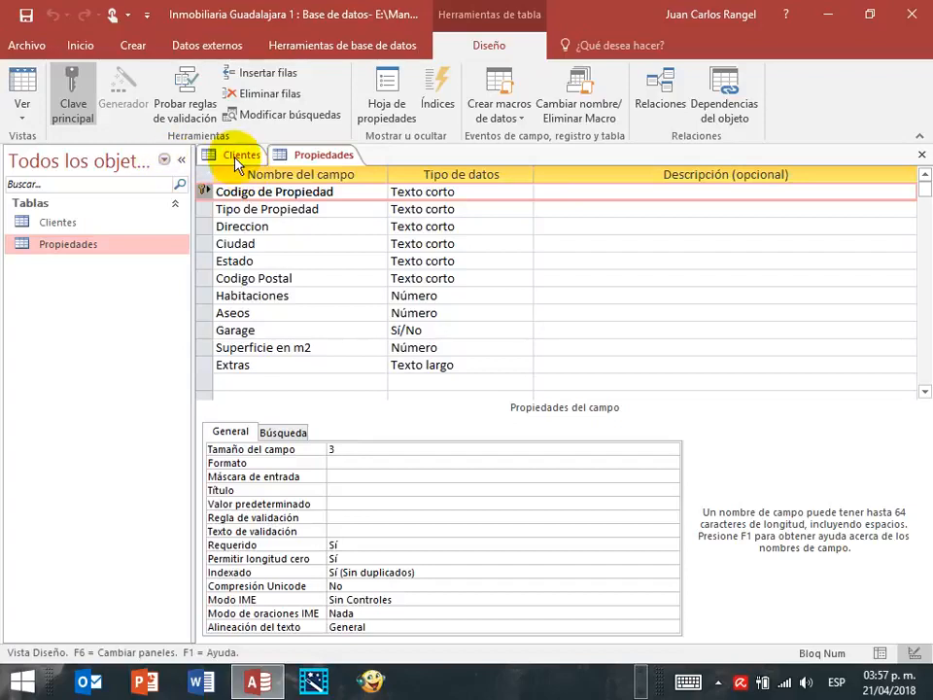
Compare the data type of the Codigo de Propiedad key field in the Clientes and Propiedades table designs
{"action": "left_click", "coordinate": [236, 157]}
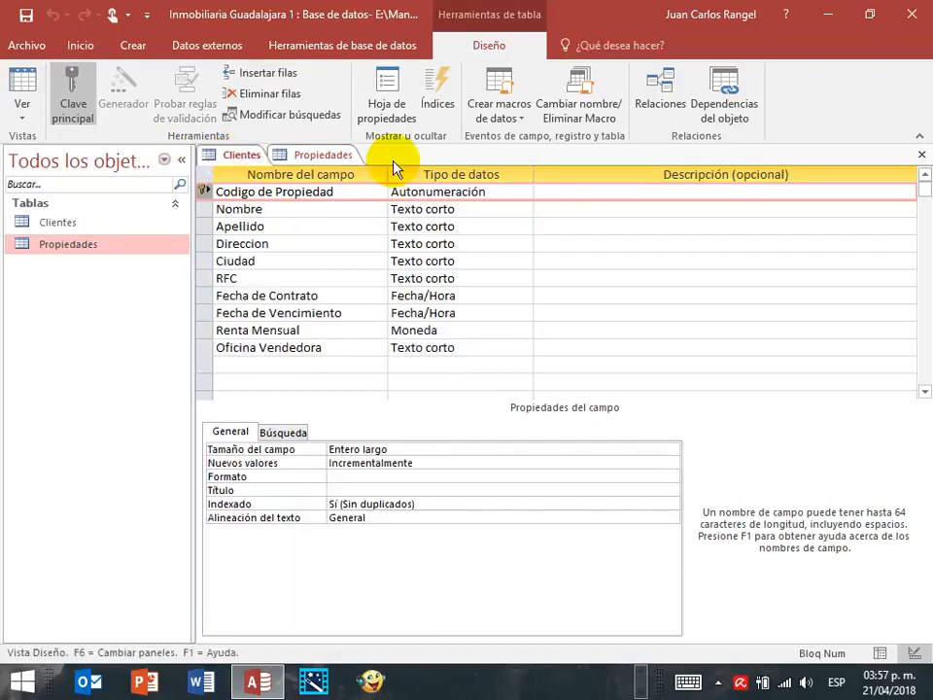
{"action": "left_click", "coordinate": [317, 159]}
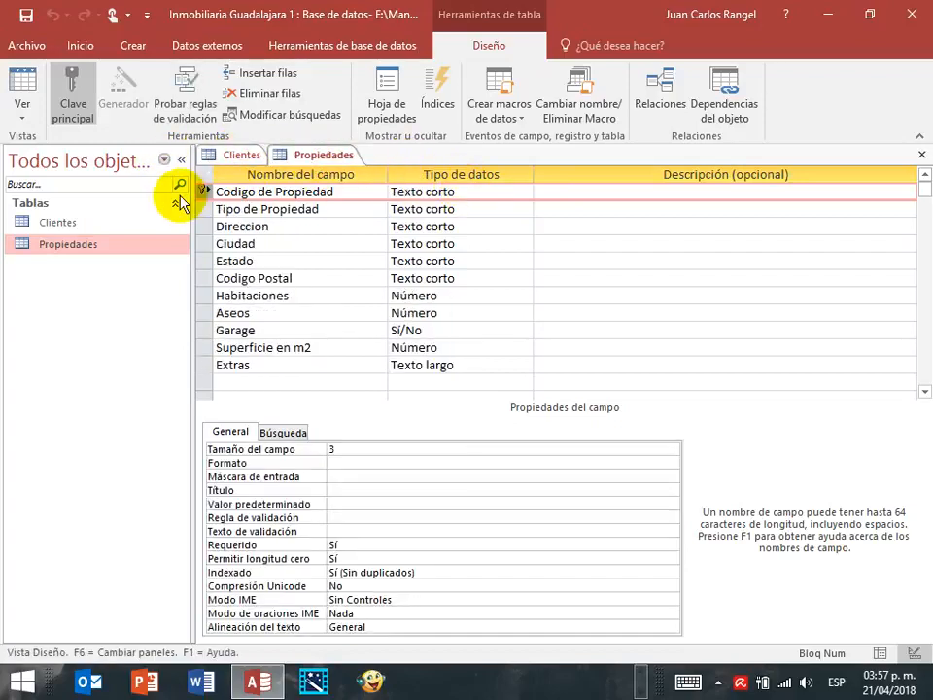
{"action": "left_click", "coordinate": [233, 157]}
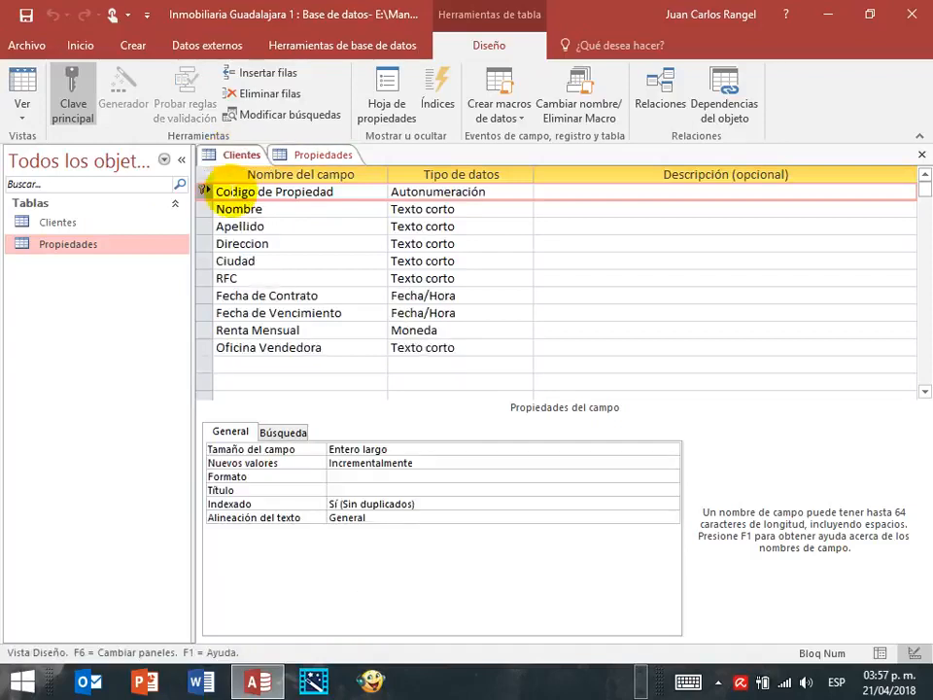
{"action": "left_click", "coordinate": [318, 158]}
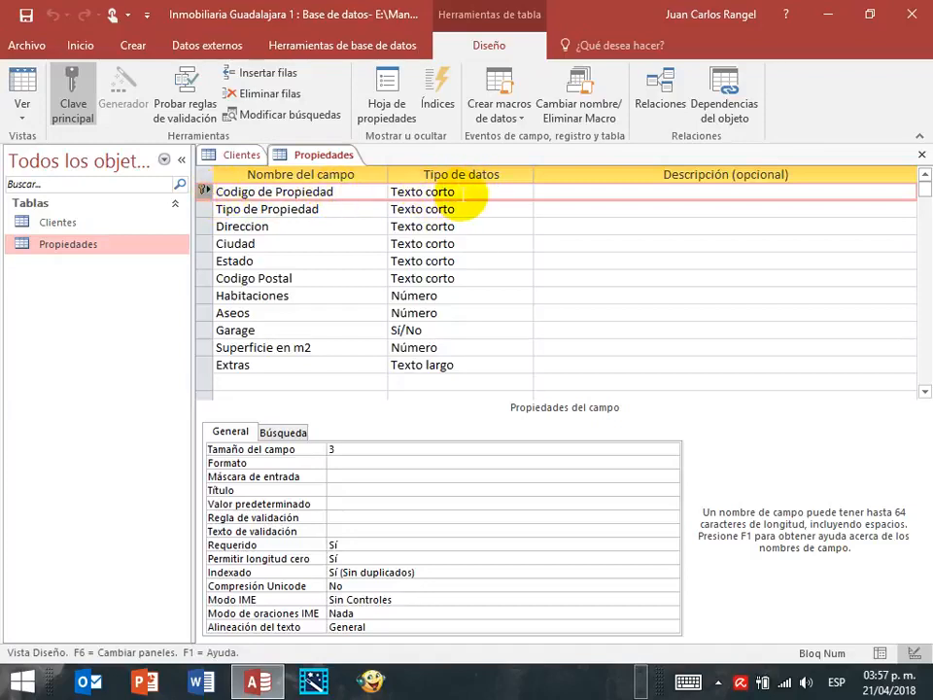
{"action": "left_click", "coordinate": [462, 194]}
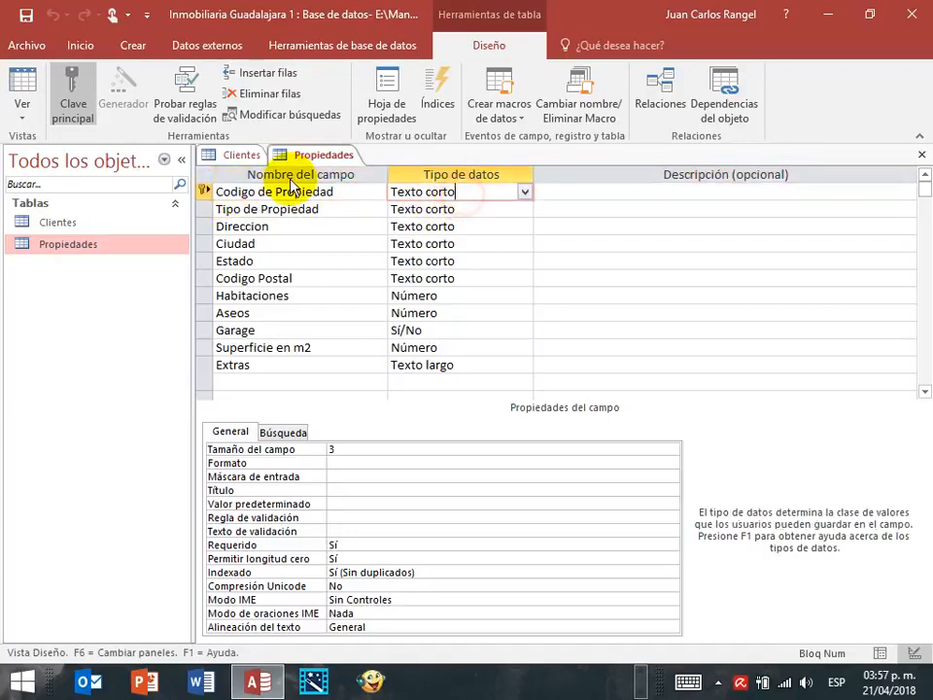
Set the data type of the Codigo de Propiedad field in the Clientes table to Texto corto
{"action": "left_click", "coordinate": [225, 156]}
{"action": "left_click", "coordinate": [506, 192]}
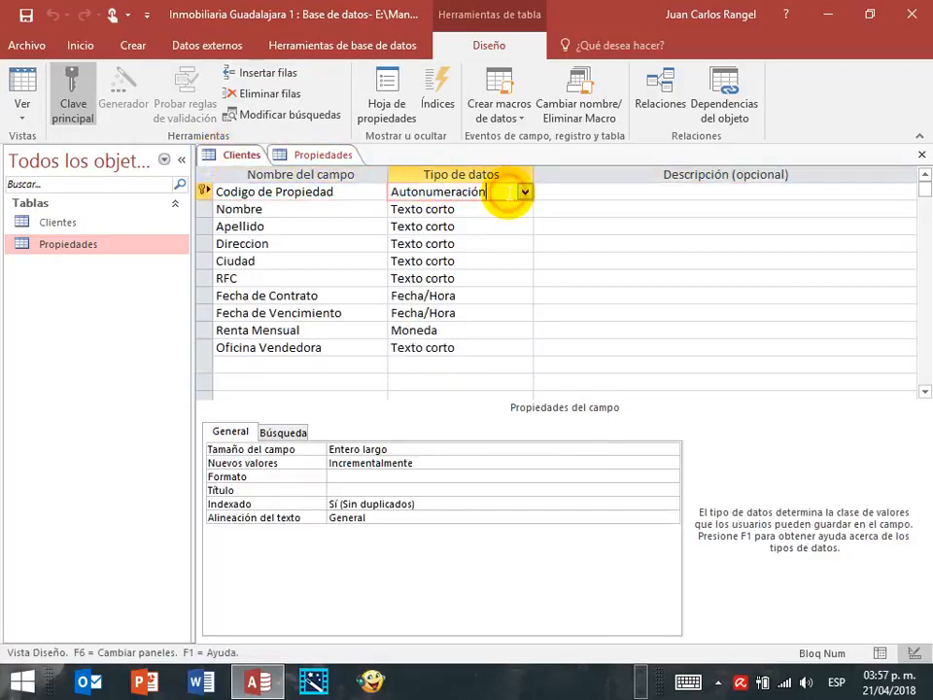
{"action": "left_click", "coordinate": [525, 193]}
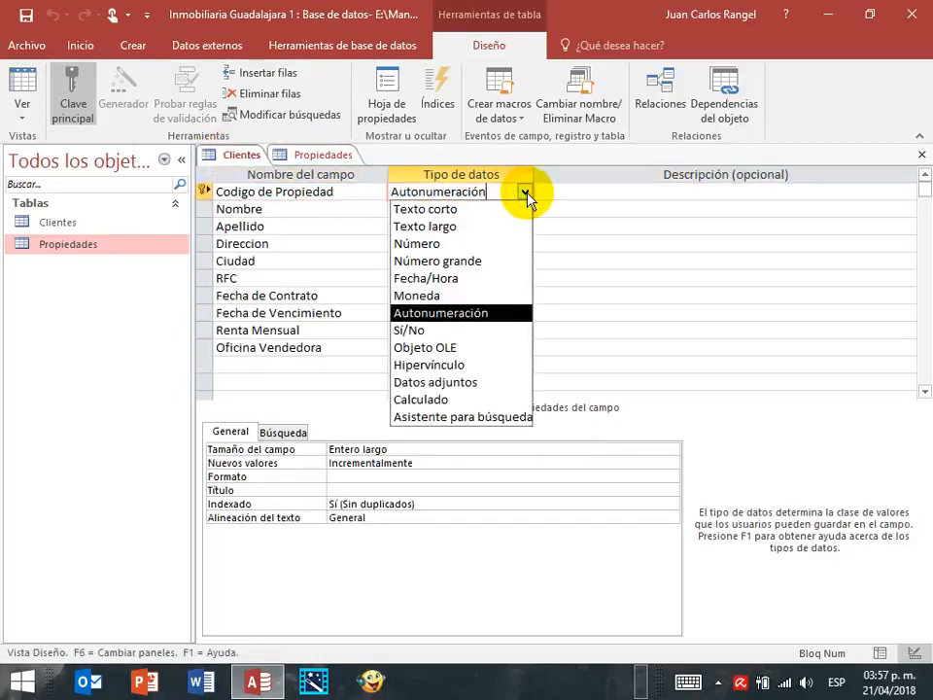
{"action": "left_click", "coordinate": [426, 212]}
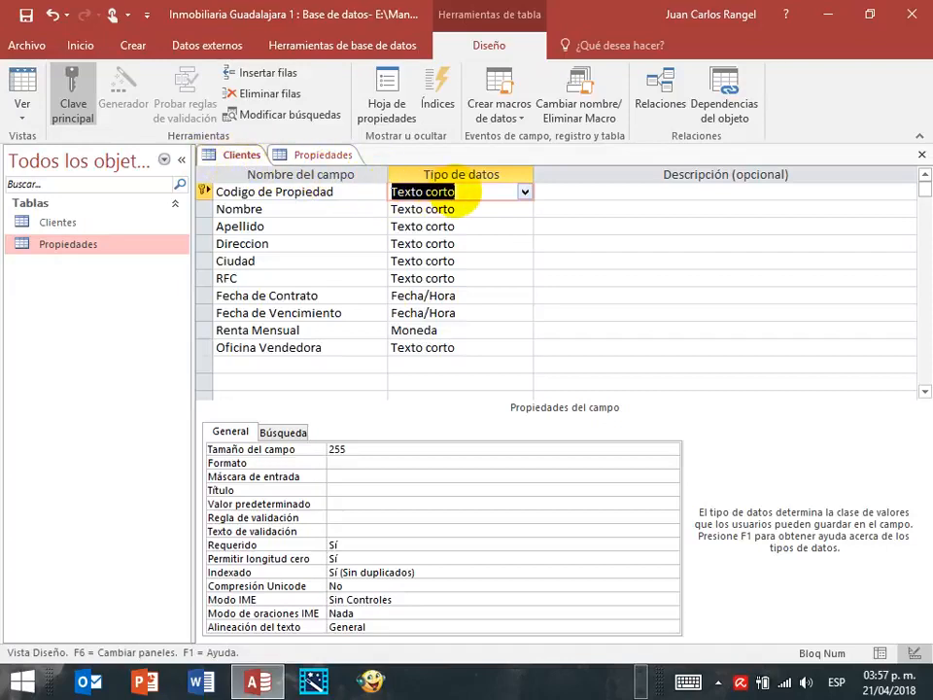
Check the key field in both tables, and close the Clientes and Propiedades designs, saving the Clientes change
{"action": "left_click", "coordinate": [306, 158]}
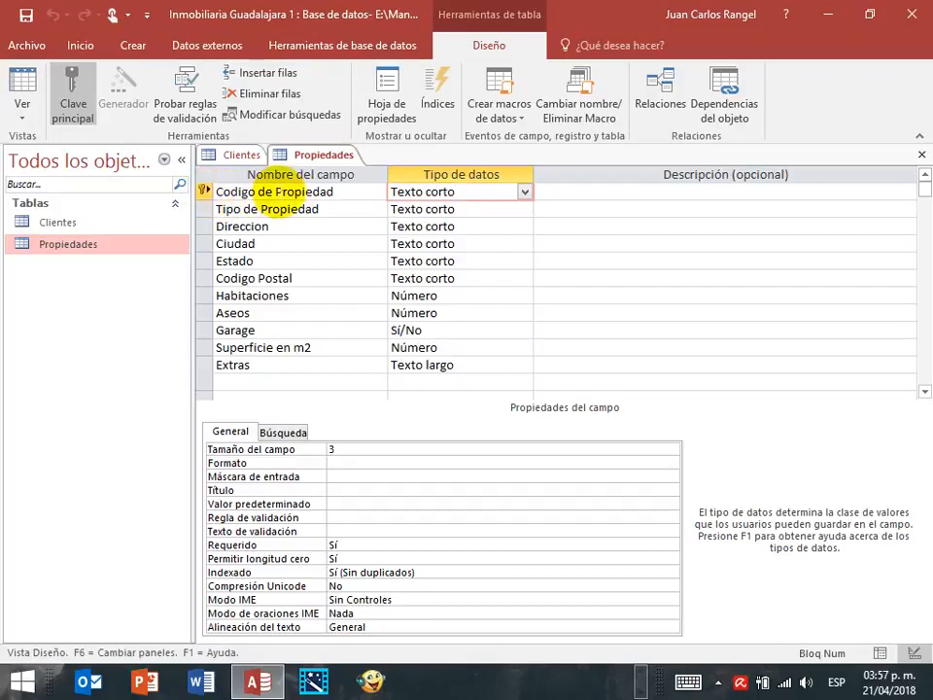
{"action": "left_click", "coordinate": [216, 154]}
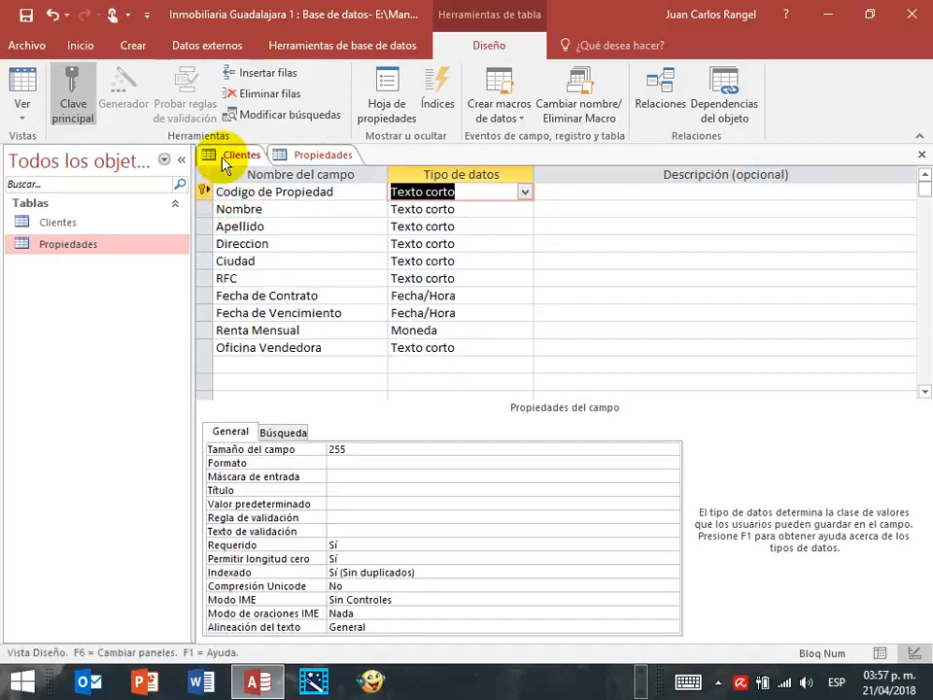
{"action": "left_click", "coordinate": [921, 156]}
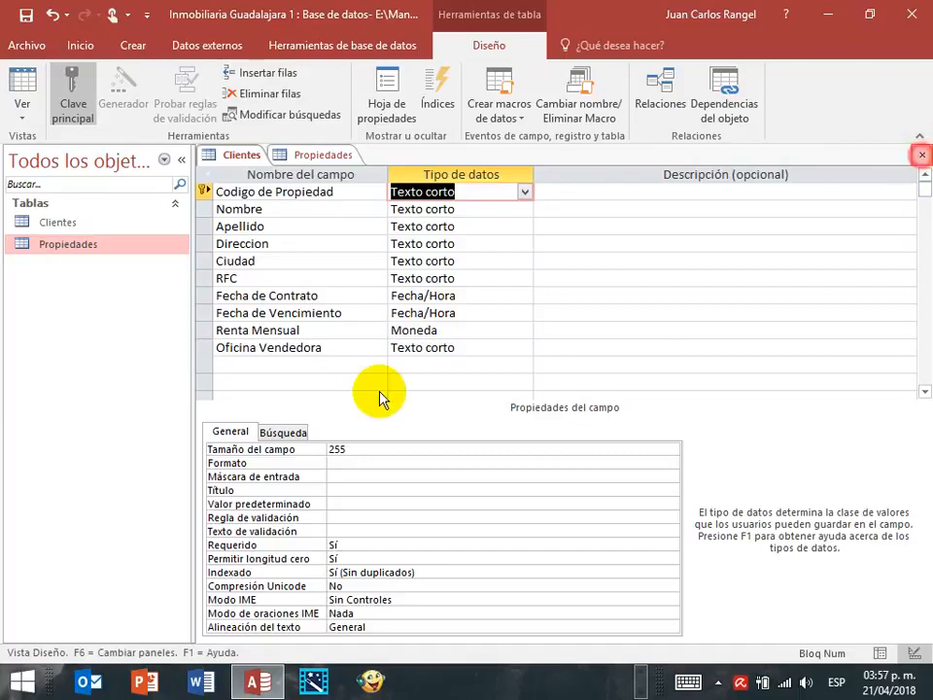
{"action": "left_click", "coordinate": [392, 391]}
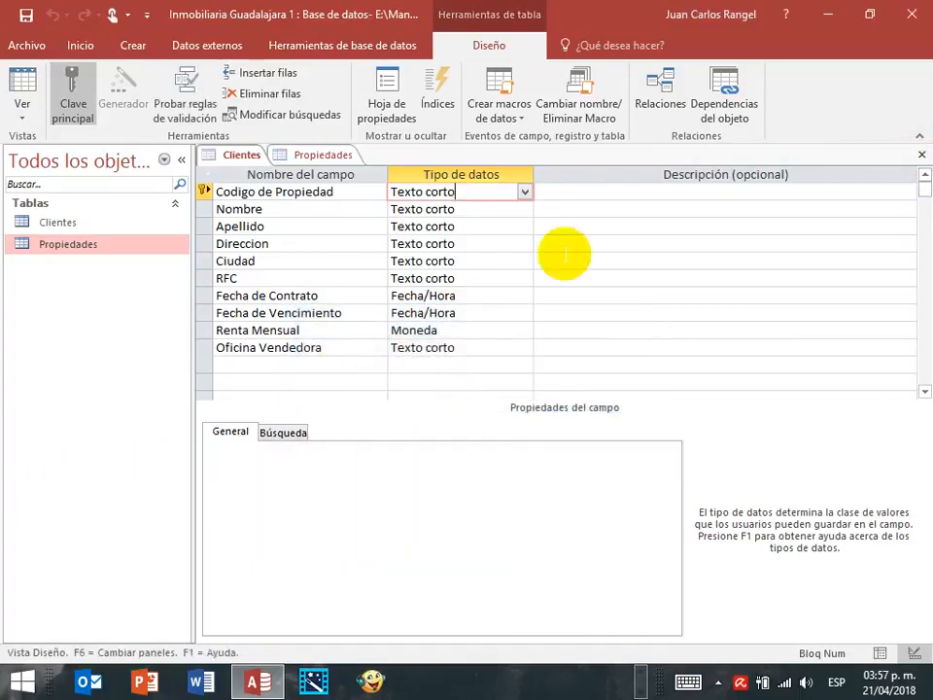
{"action": "left_click", "coordinate": [923, 157]}
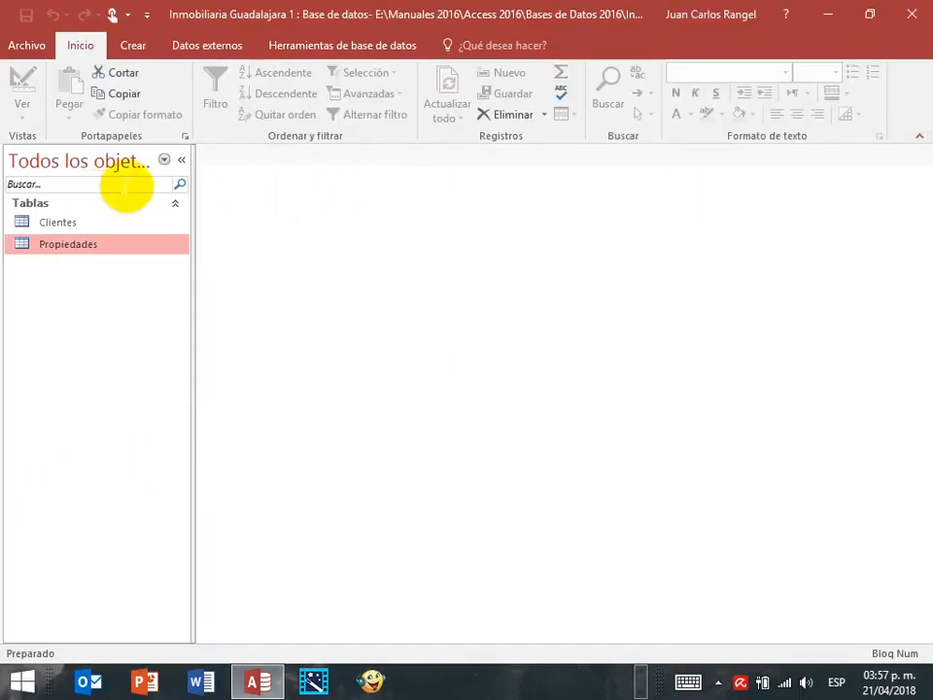
Open the Relaciones window and remove the Propiedades and Clientes tables from its layout
{"action": "left_click", "coordinate": [359, 51]}
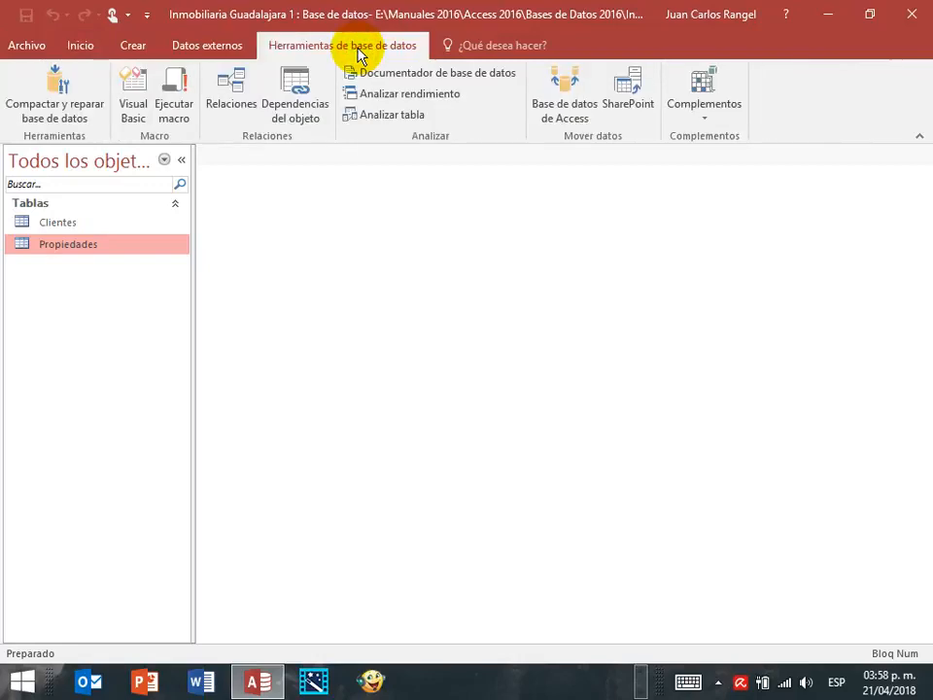
{"action": "left_click", "coordinate": [230, 85]}
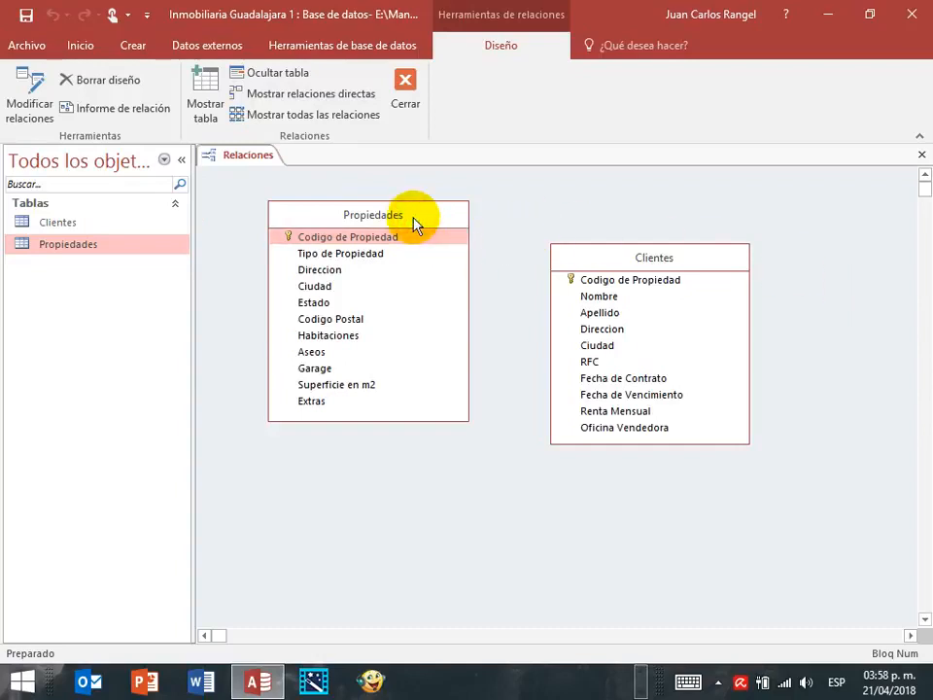
{"action": "key", "text": "Delete"}
{"action": "key", "text": "Delete"}
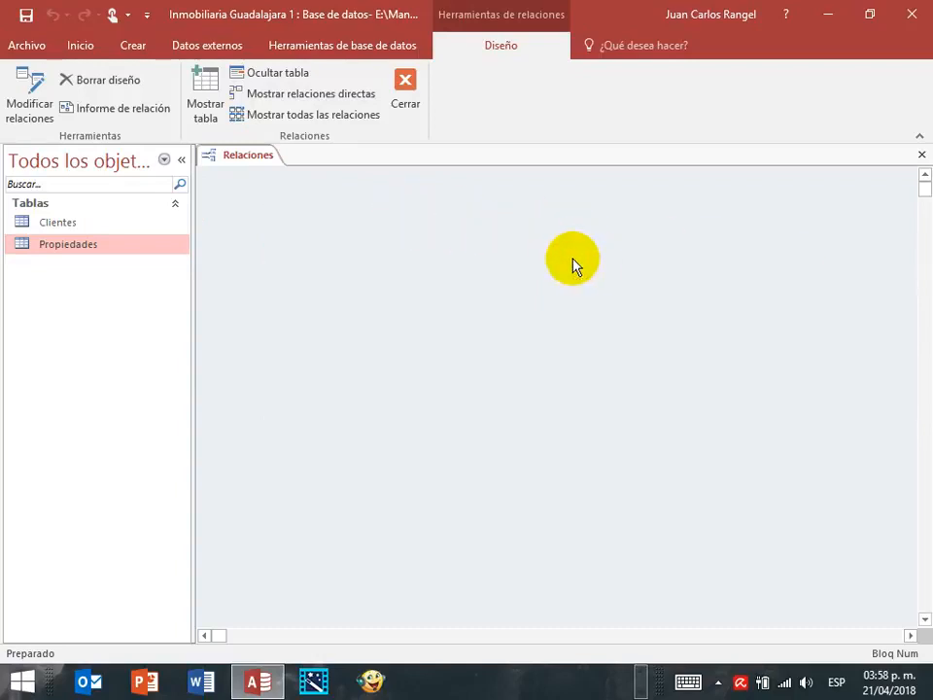
Add the Clientes table to the empty relationships layout
{"action": "left_click", "coordinate": [202, 97]}
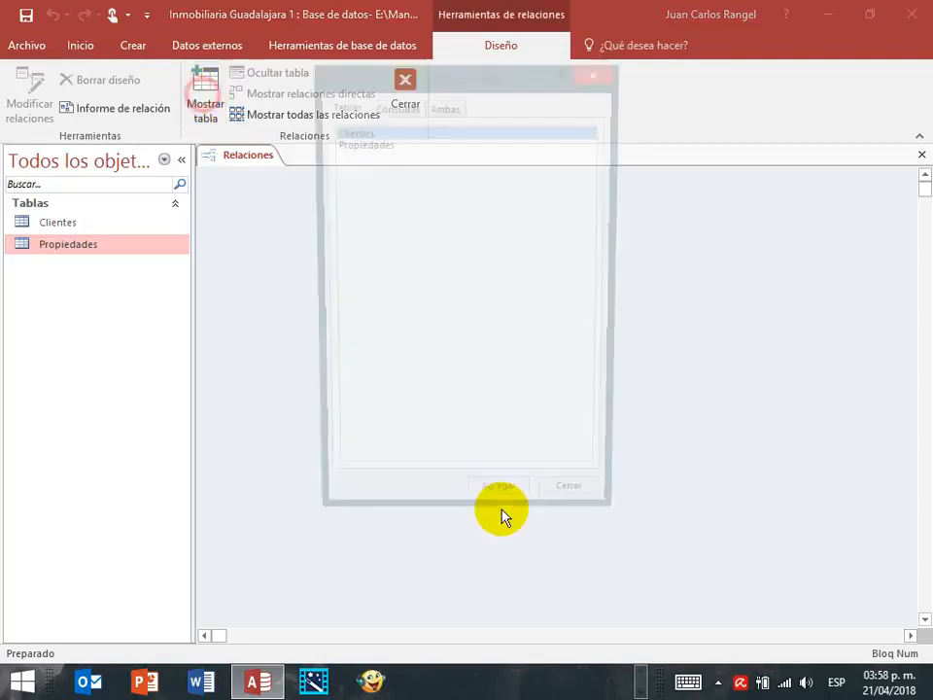
{"action": "left_click_drag", "start_coordinate": [415, 78], "coordinate": [623, 144]}
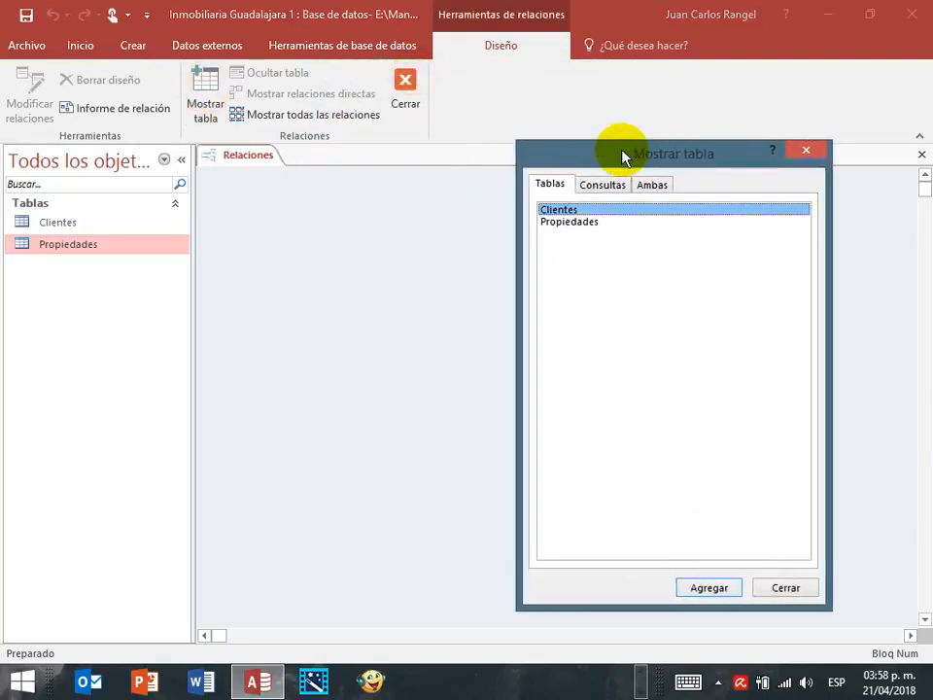
{"action": "double_click", "coordinate": [559, 211]}
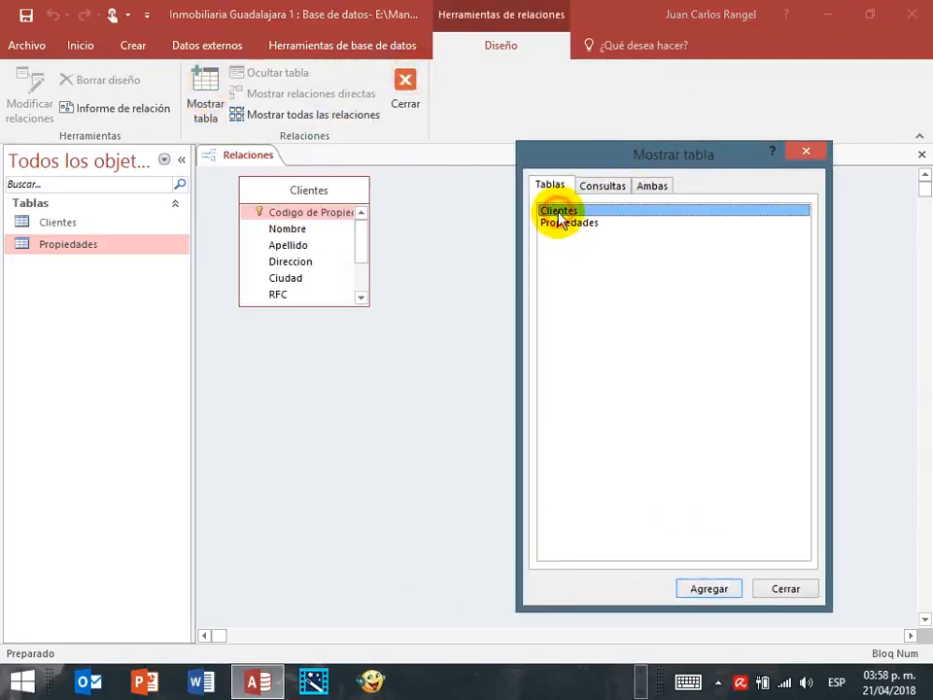
Add the Propiedades table to the relationships layout beside Clientes and finish adding tables
{"action": "double_click", "coordinate": [562, 224]}
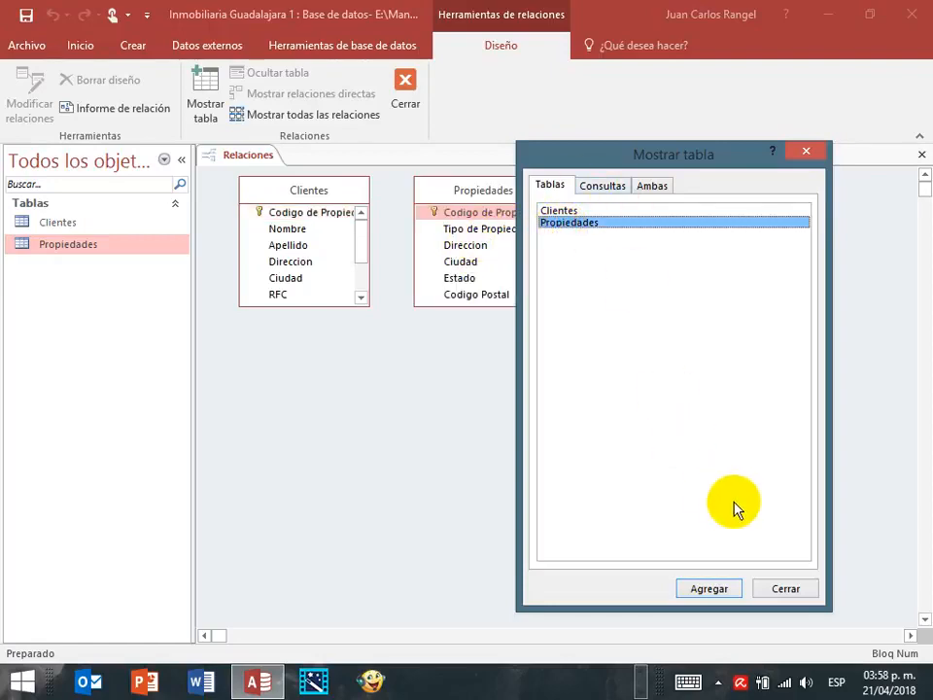
{"action": "left_click_drag", "start_coordinate": [650, 153], "coordinate": [700, 167]}
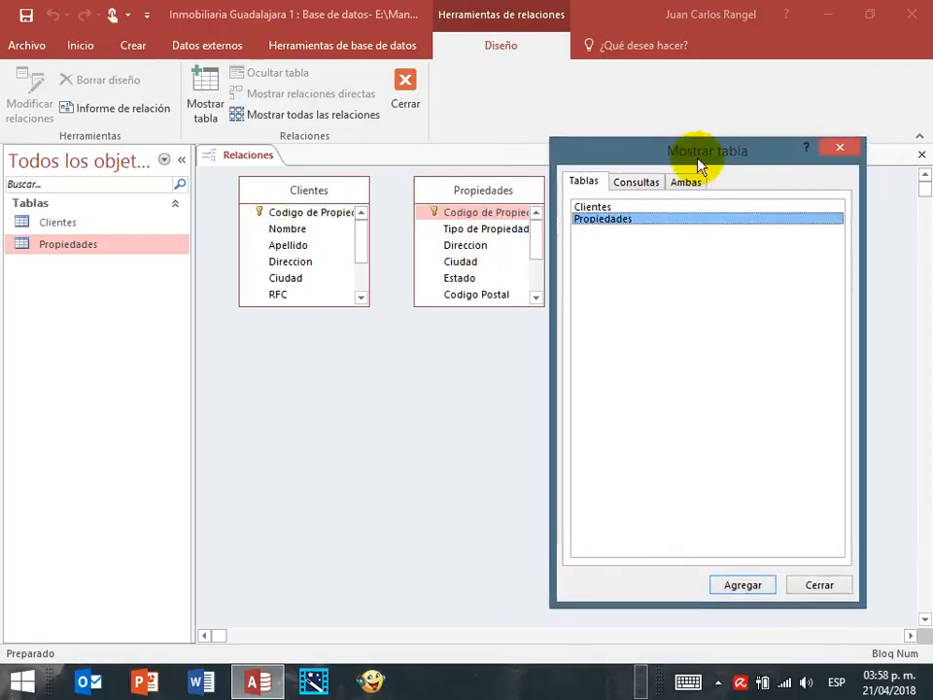
{"action": "left_click", "coordinate": [842, 149]}
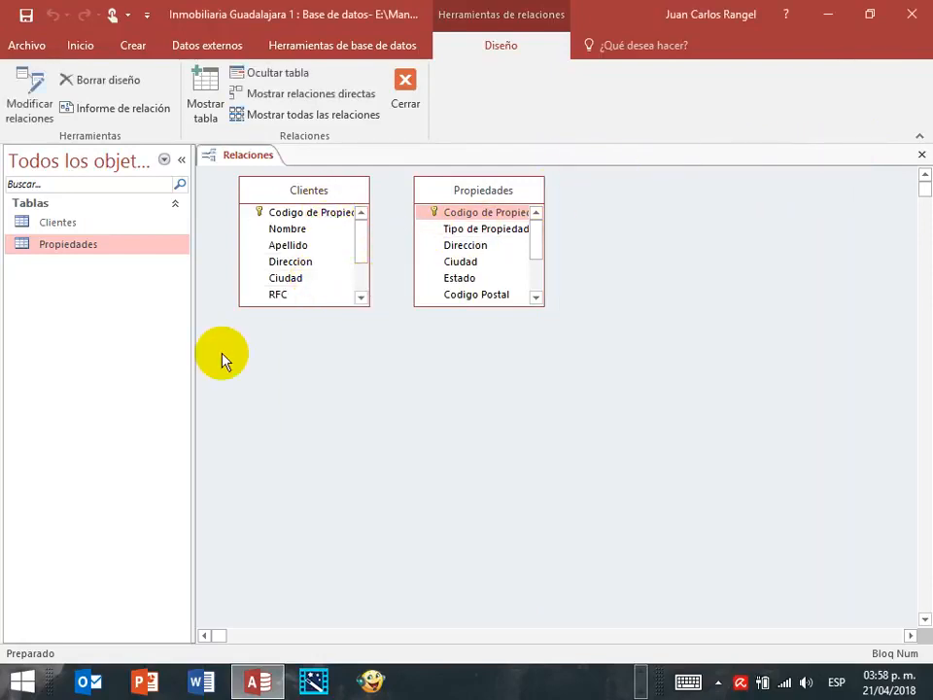
Enlarge the Clientes and Propiedades boxes in the relationships layout to fit all their fields without scrolling
{"action": "left_click_drag", "start_coordinate": [366, 306], "coordinate": [394, 390]}
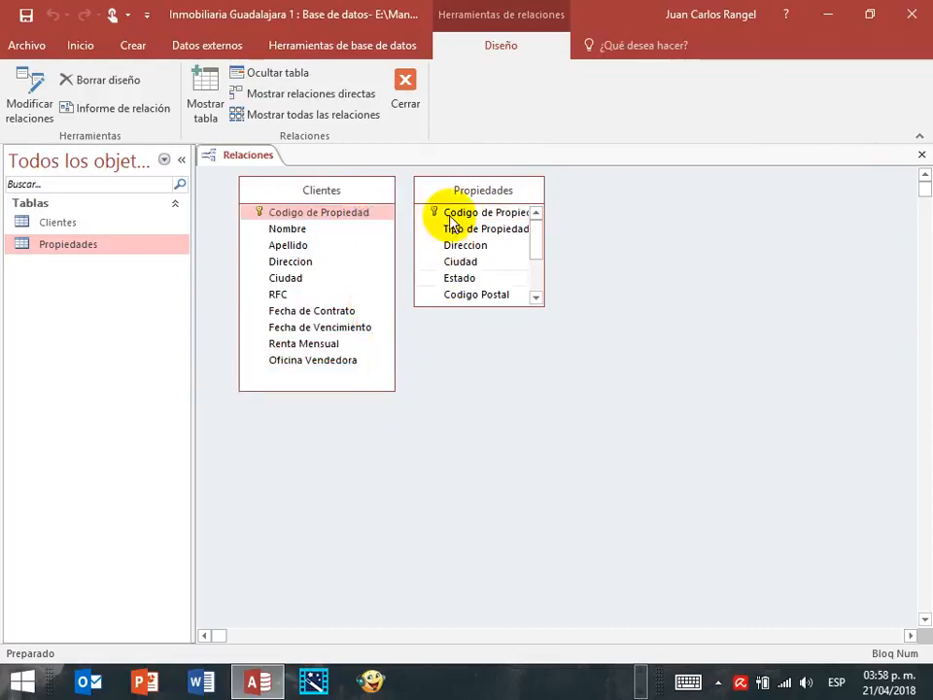
{"action": "left_click_drag", "start_coordinate": [479, 190], "coordinate": [544, 233]}
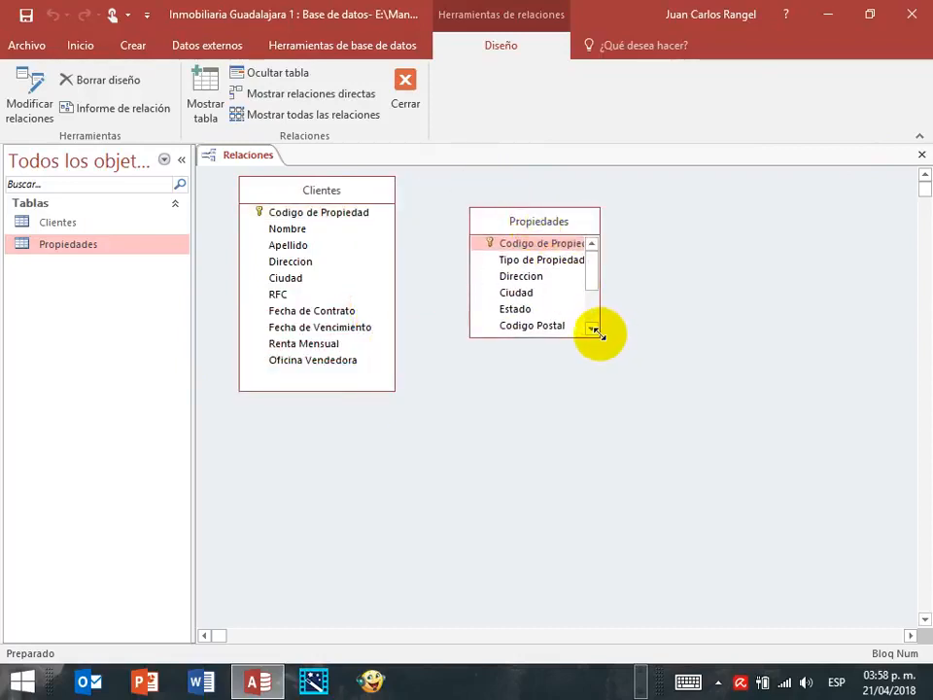
{"action": "left_click_drag", "start_coordinate": [599, 334], "coordinate": [656, 424]}
{"action": "left_click", "coordinate": [331, 214]}
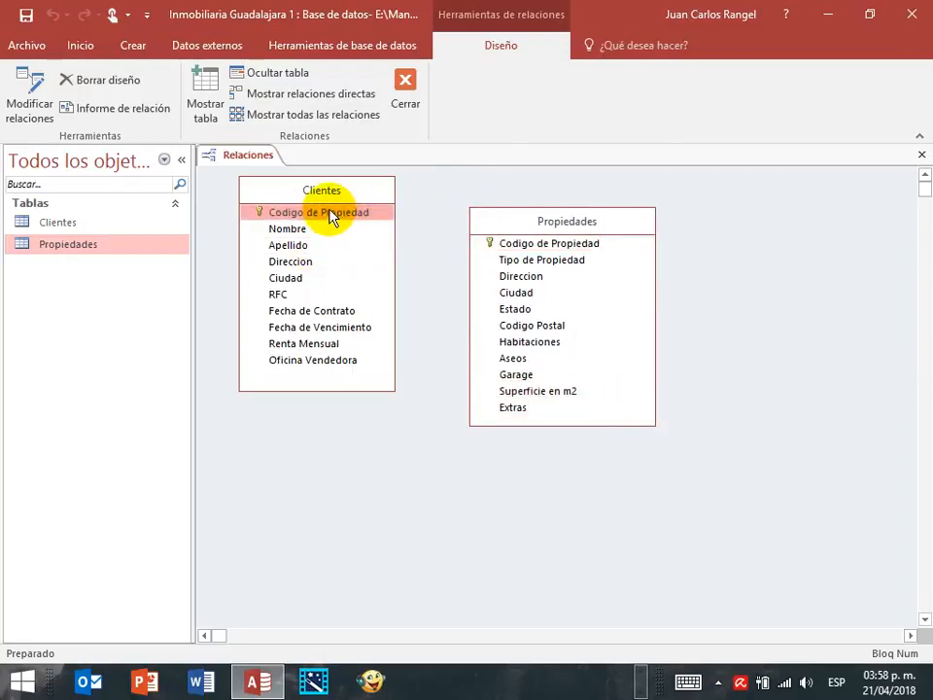
Swap the two table boxes so that Propiedades stands before Clientes in the relationships layout
{"action": "left_click_drag", "start_coordinate": [328, 221], "coordinate": [775, 242]}
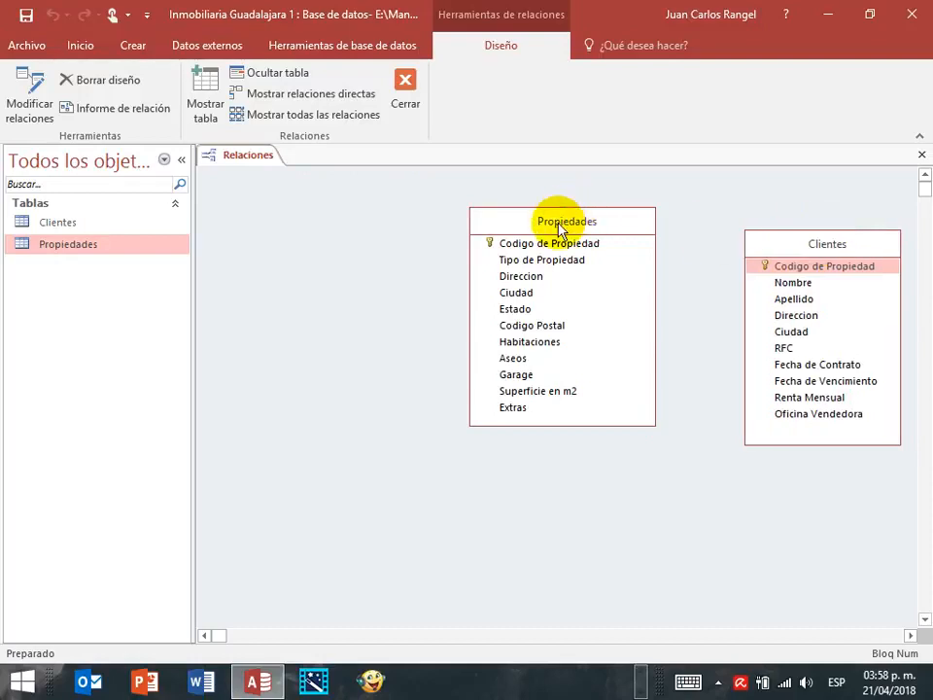
{"action": "left_click_drag", "start_coordinate": [558, 220], "coordinate": [326, 234]}
{"action": "left_click_drag", "start_coordinate": [813, 244], "coordinate": [570, 234]}
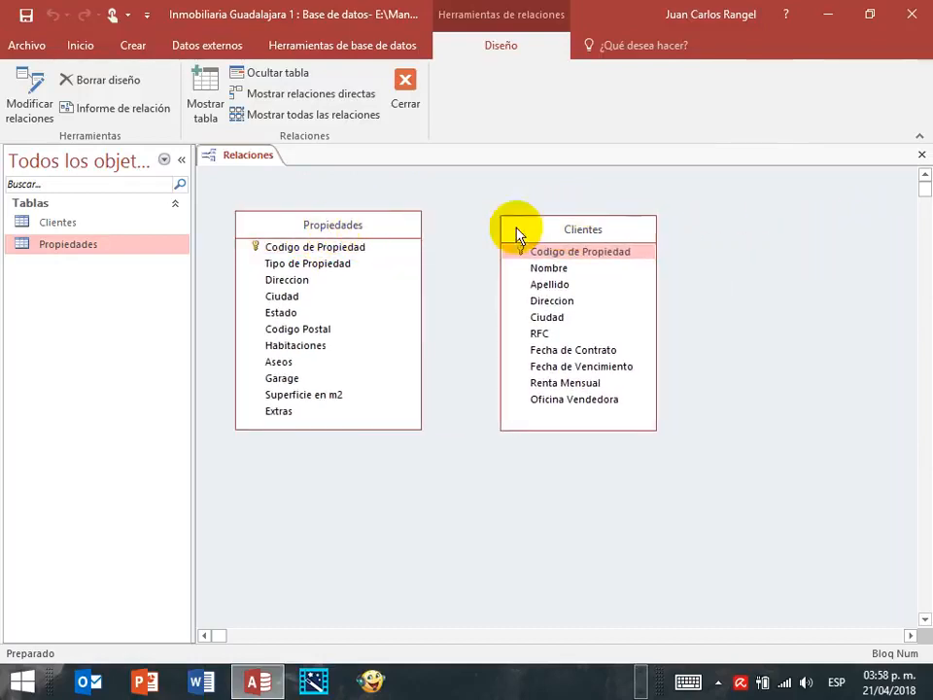
Relate Codigo de Propiedad in Propiedades to the same field in Clientes, enforcing referential integrity with cascading updates and deletes
{"action": "left_click", "coordinate": [312, 249]}
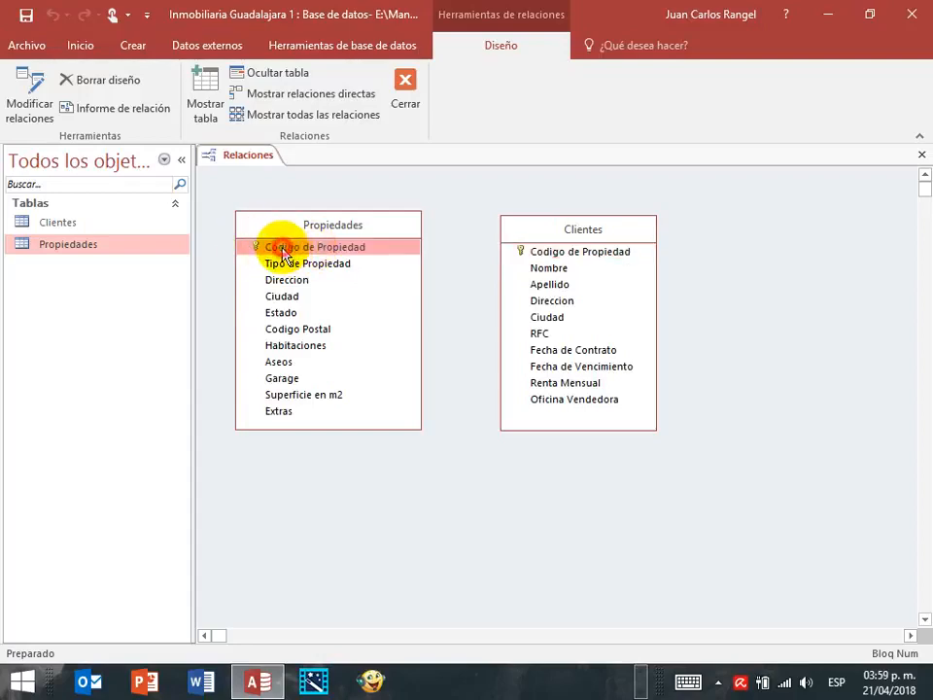
{"action": "left_click_drag", "start_coordinate": [283, 254], "coordinate": [560, 257]}
{"action": "left_click_drag", "start_coordinate": [420, 153], "coordinate": [619, 241]}
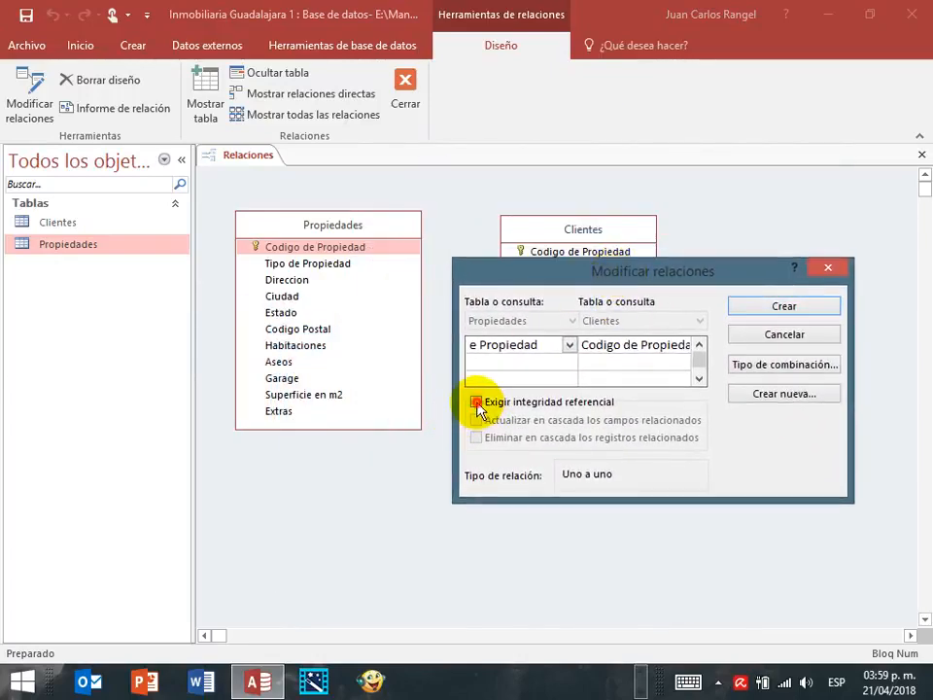
{"action": "left_click", "coordinate": [476, 402]}
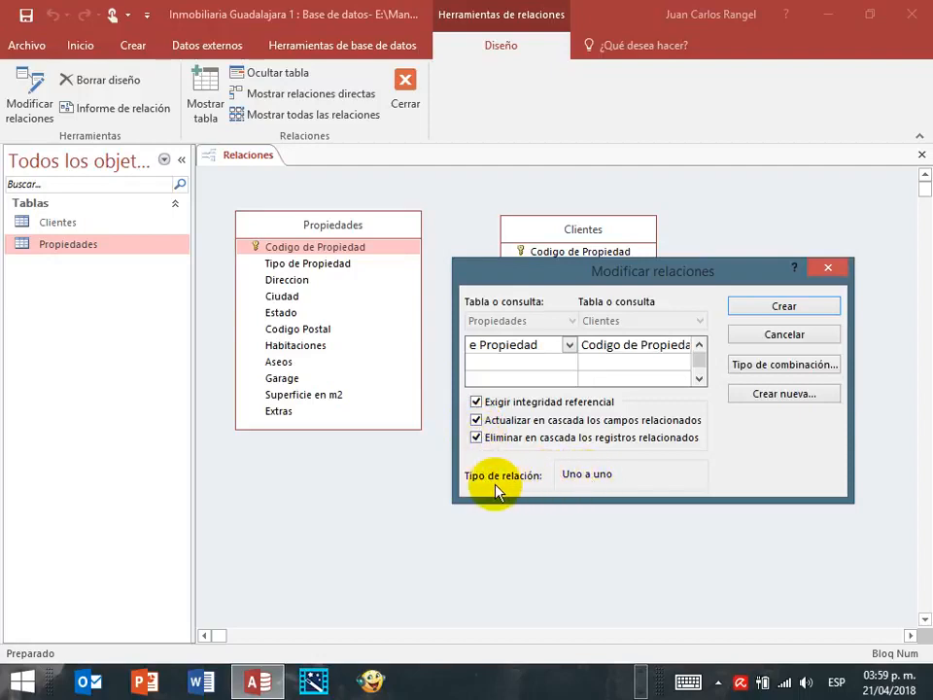
{"action": "left_click", "coordinate": [759, 308]}
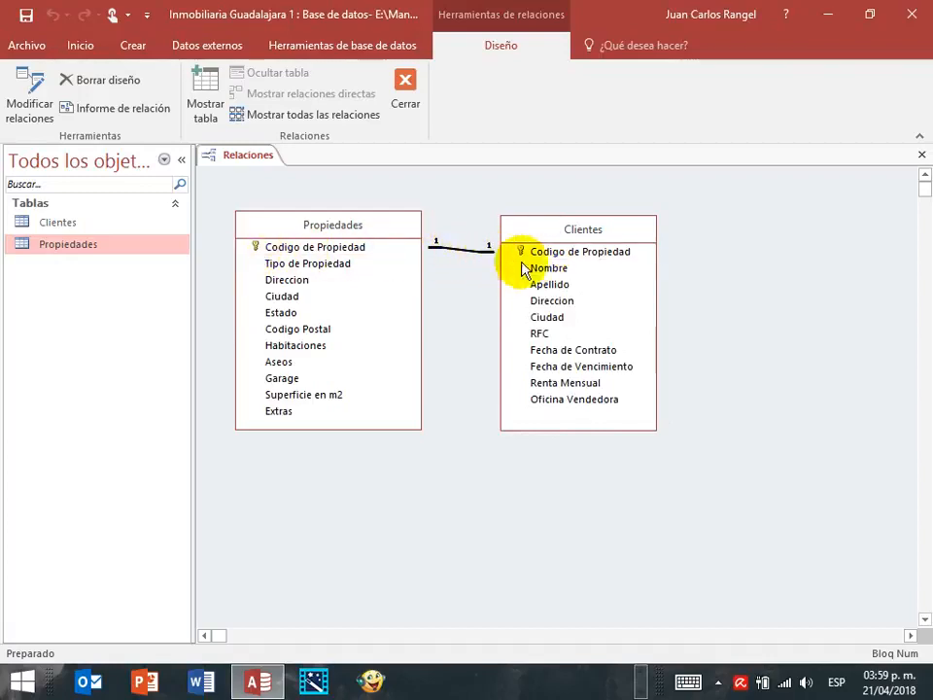
Move the Clientes box slightly away from Propiedades, and close the Relaciones window, saving its layout
{"action": "left_click_drag", "start_coordinate": [549, 233], "coordinate": [585, 259]}
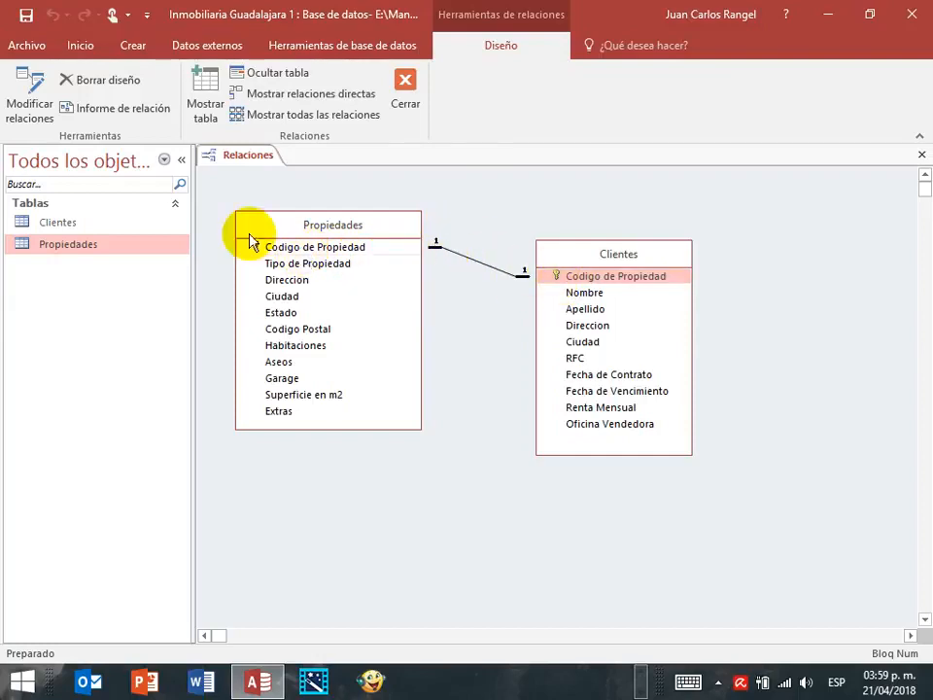
{"action": "left_click", "coordinate": [923, 158]}
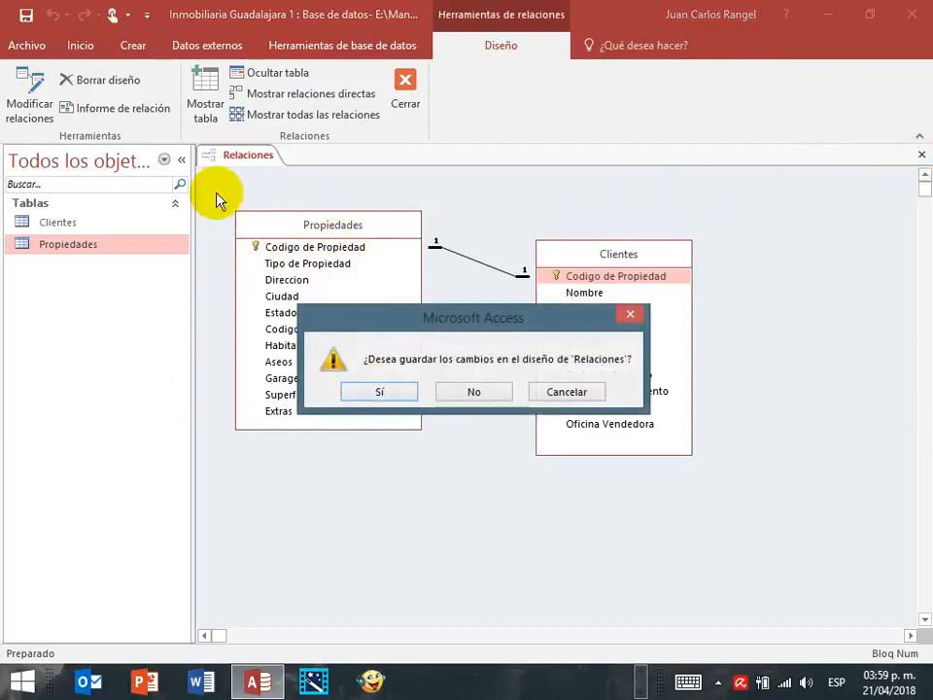
{"action": "left_click", "coordinate": [381, 393]}
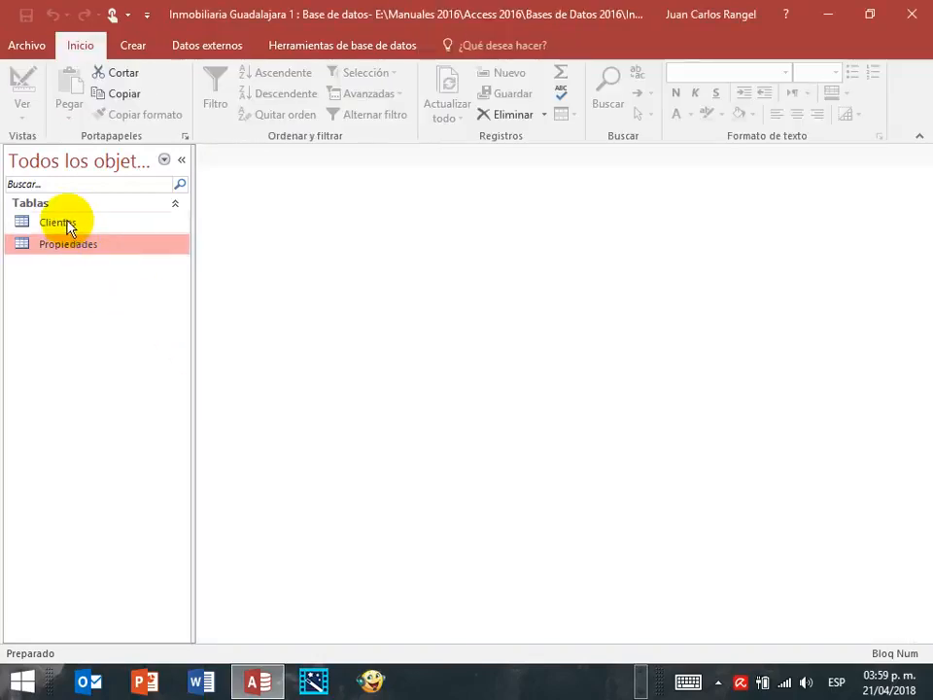
Open the Clientes table in design view and mark its Direccion and Ciudad fields
{"action": "double_click", "coordinate": [65, 223]}
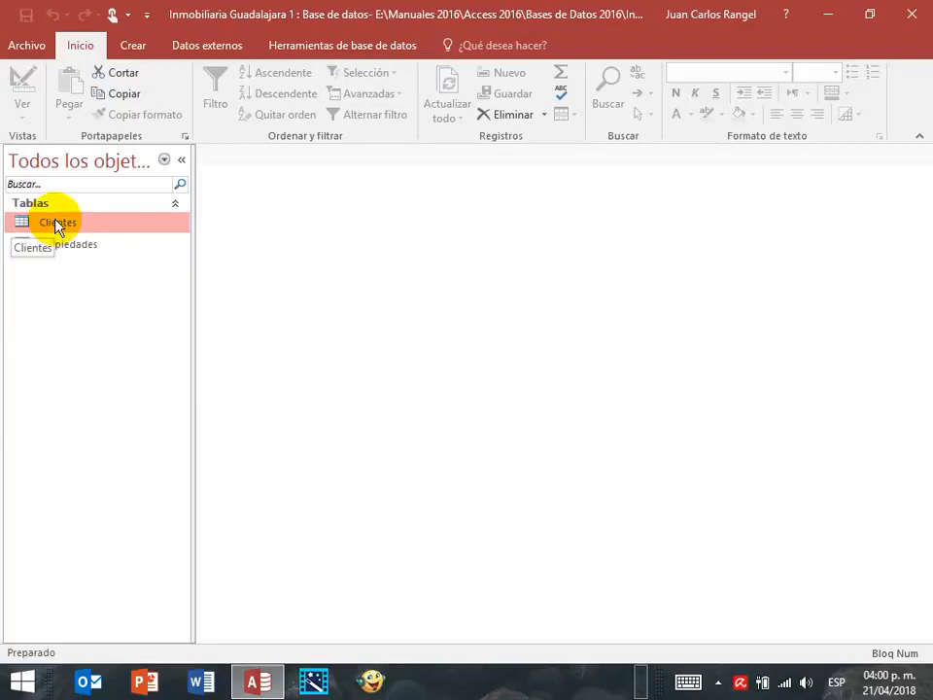
{"action": "double_click", "coordinate": [55, 221]}
{"action": "right_click", "coordinate": [56, 225]}
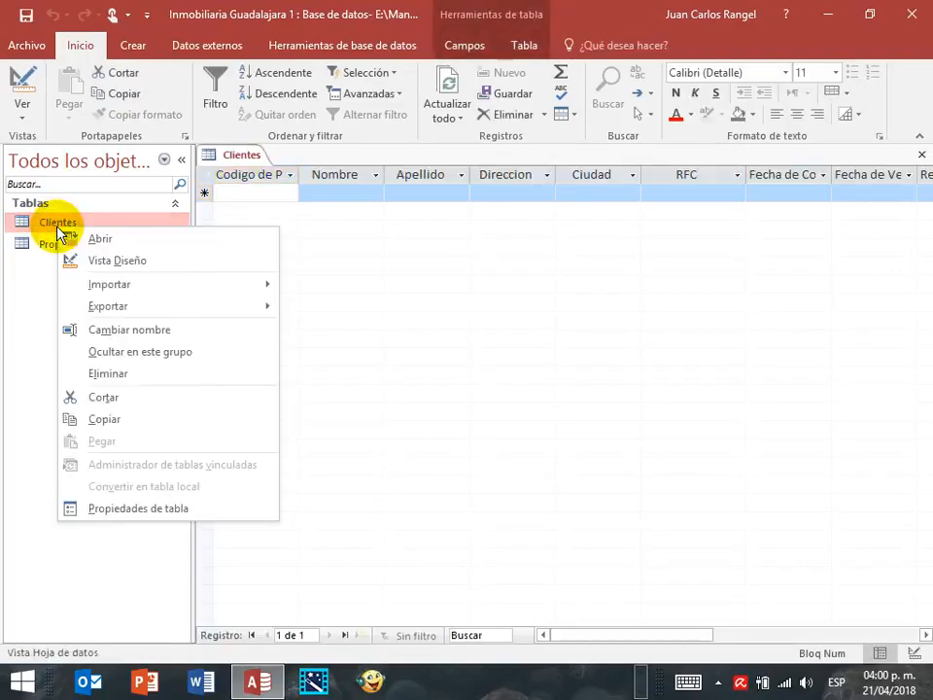
{"action": "left_click", "coordinate": [115, 261]}
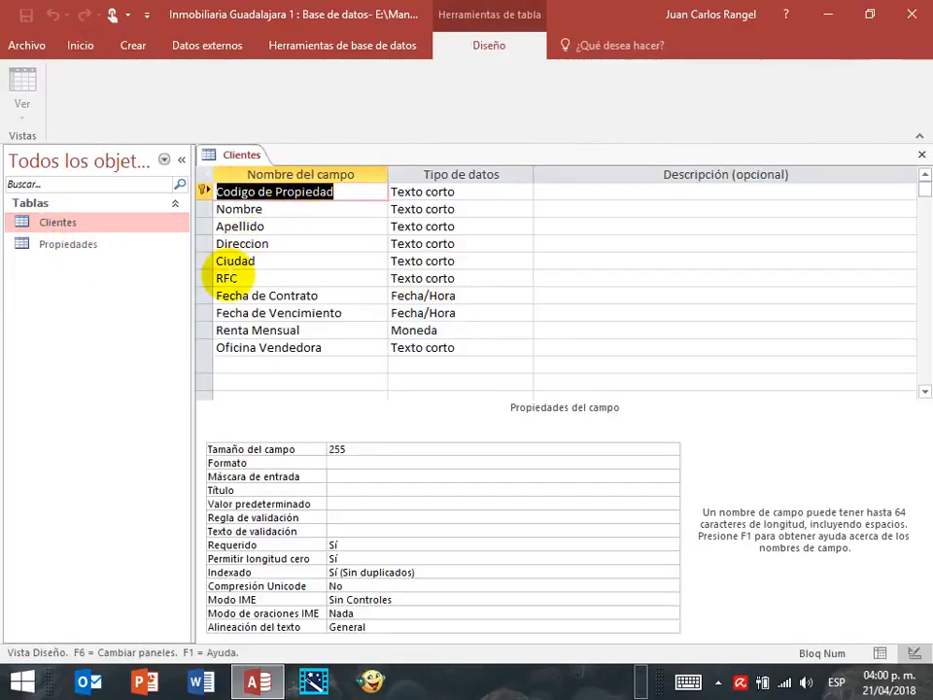
{"action": "left_click_drag", "start_coordinate": [200, 244], "coordinate": [202, 260]}
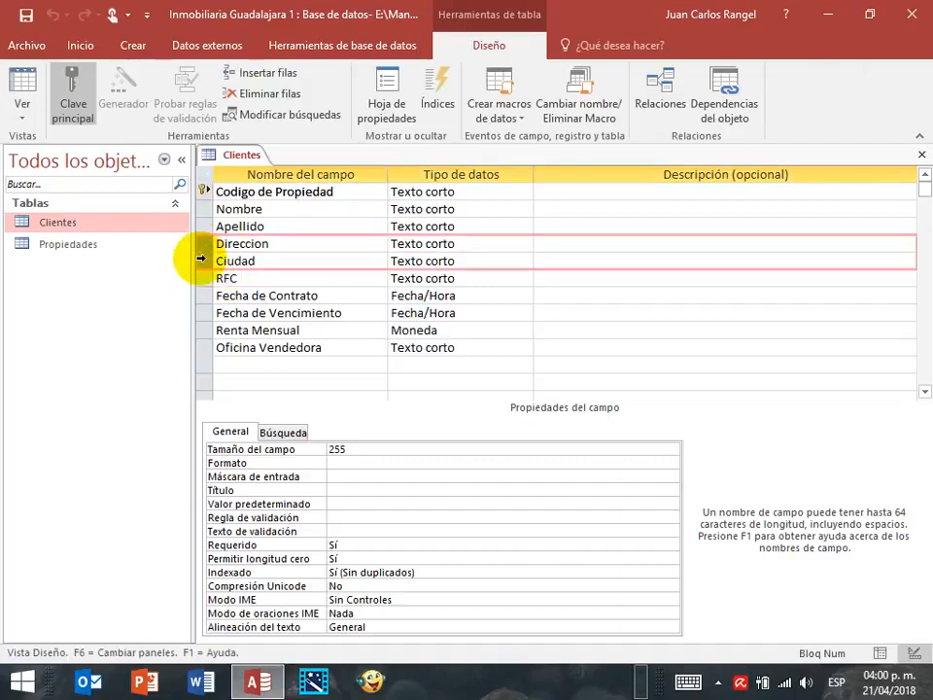
Open the Propiedades table in design view and check its Direccion and Ciudad fields against those in Clientes
{"action": "left_click", "coordinate": [56, 247]}
{"action": "right_click", "coordinate": [56, 247]}
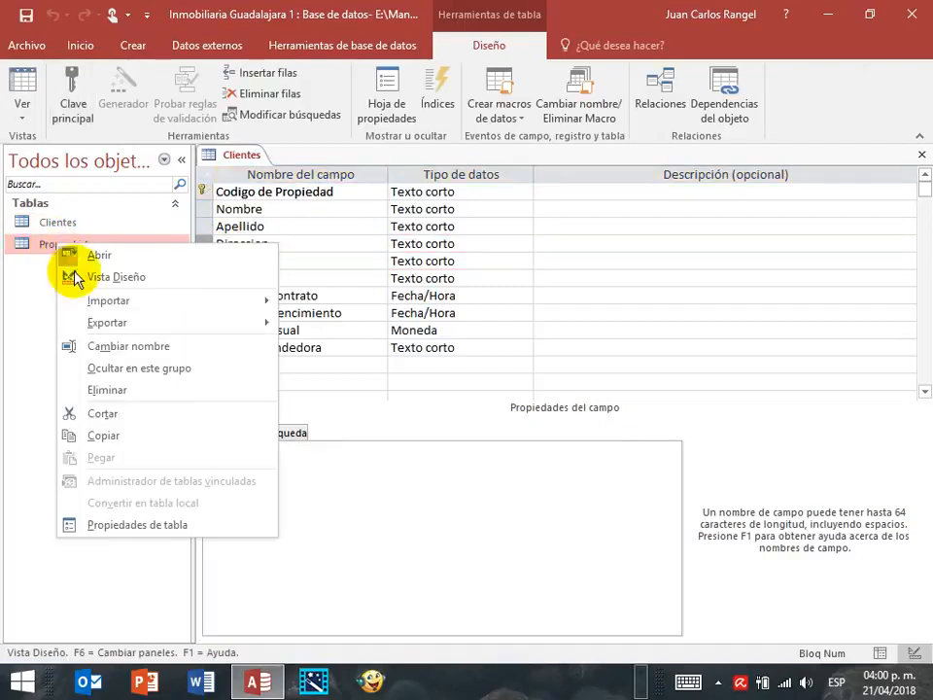
{"action": "left_click", "coordinate": [82, 277]}
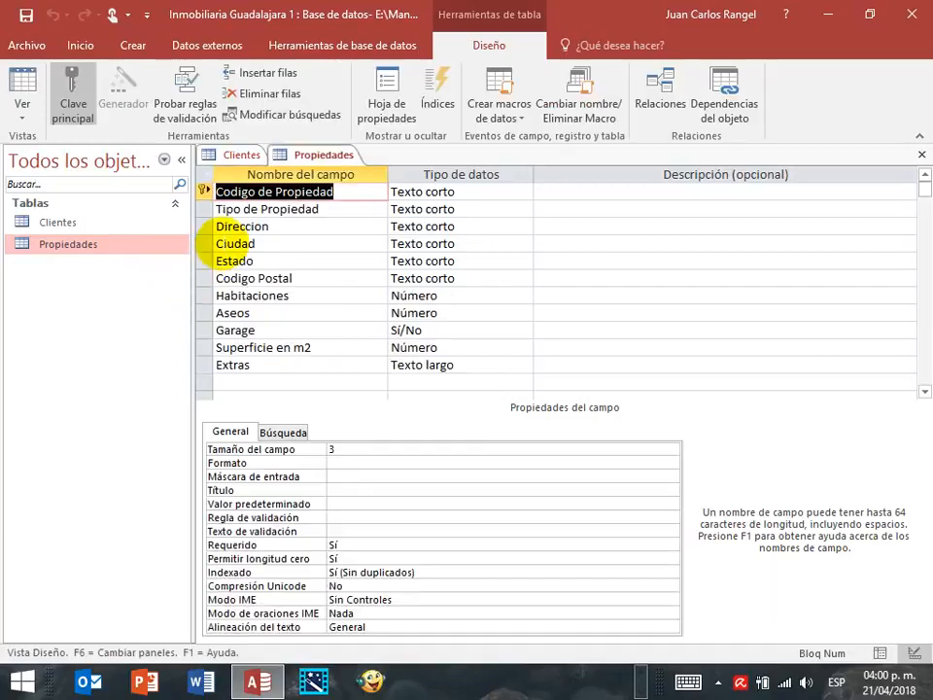
{"action": "left_click_drag", "start_coordinate": [199, 226], "coordinate": [202, 244]}
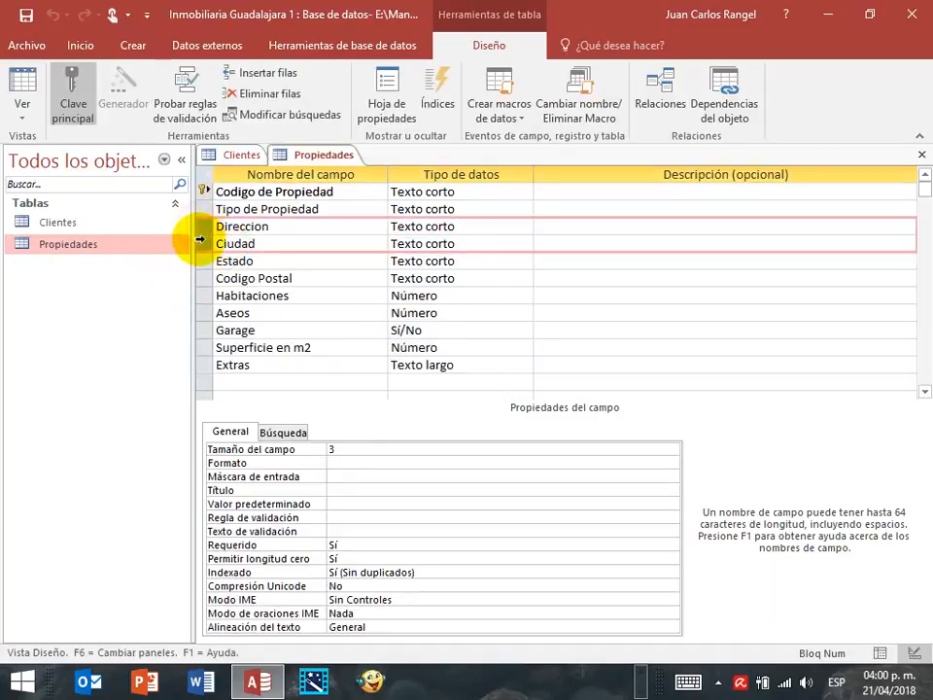
Return to the Clientes design and delete its duplicate Direccion and Ciudad fields
{"action": "left_click", "coordinate": [63, 225]}
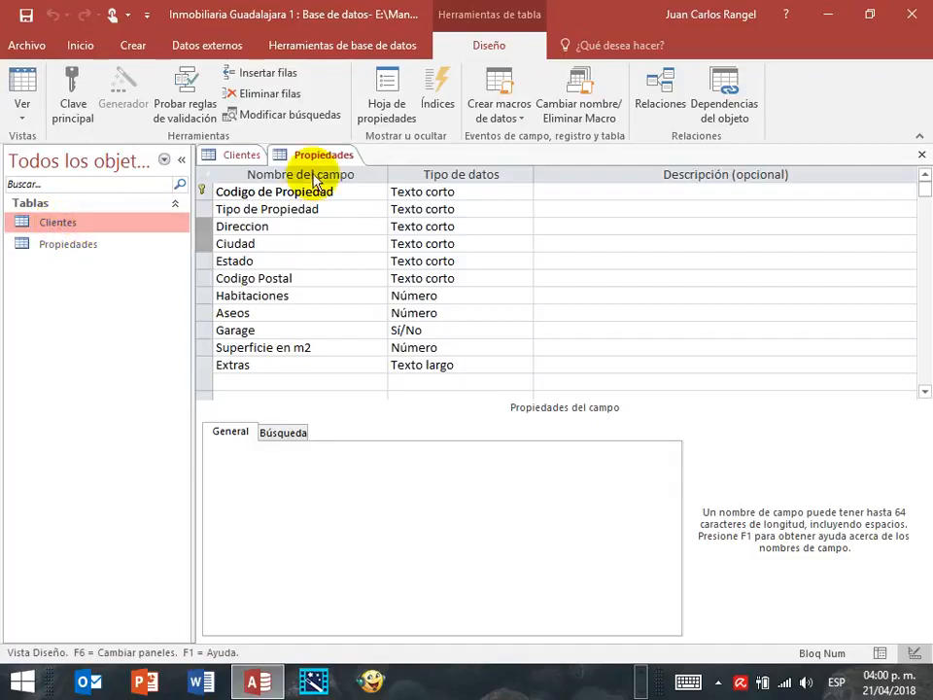
{"action": "left_click", "coordinate": [233, 157]}
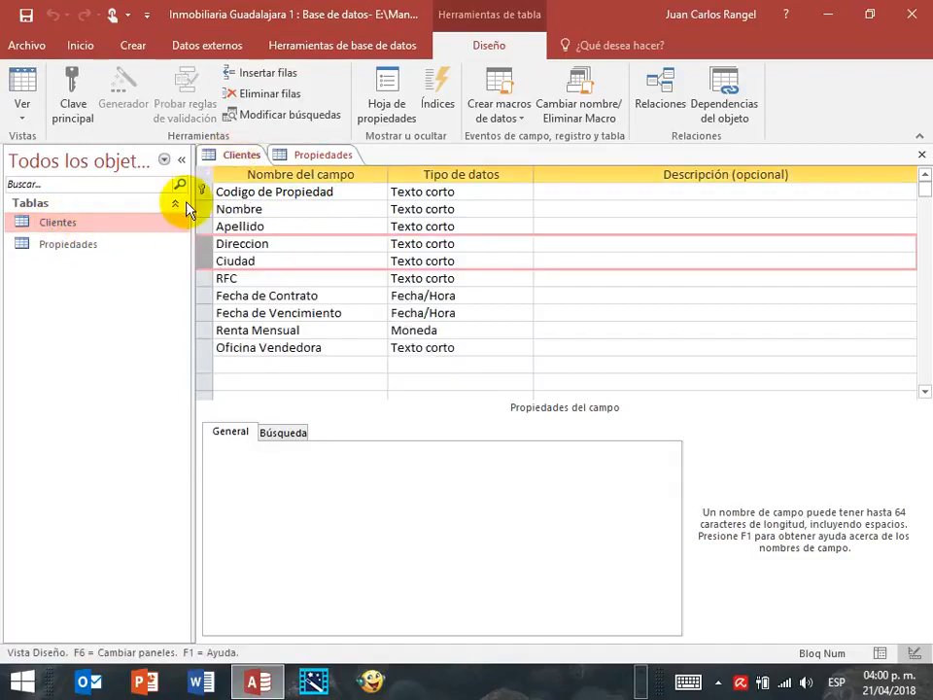
{"action": "left_click", "coordinate": [59, 251]}
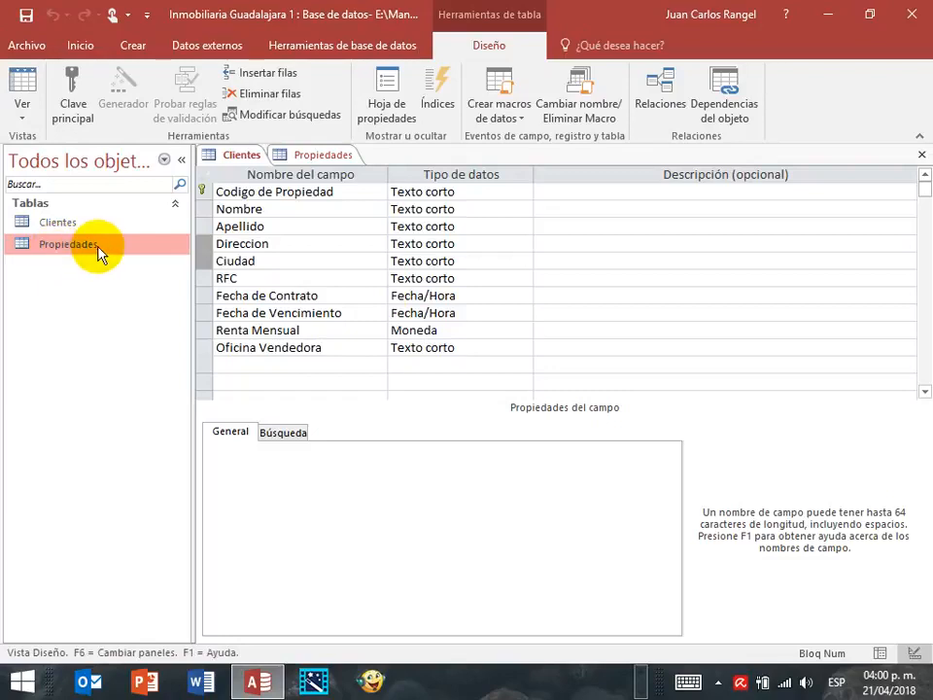
{"action": "left_click", "coordinate": [64, 223]}
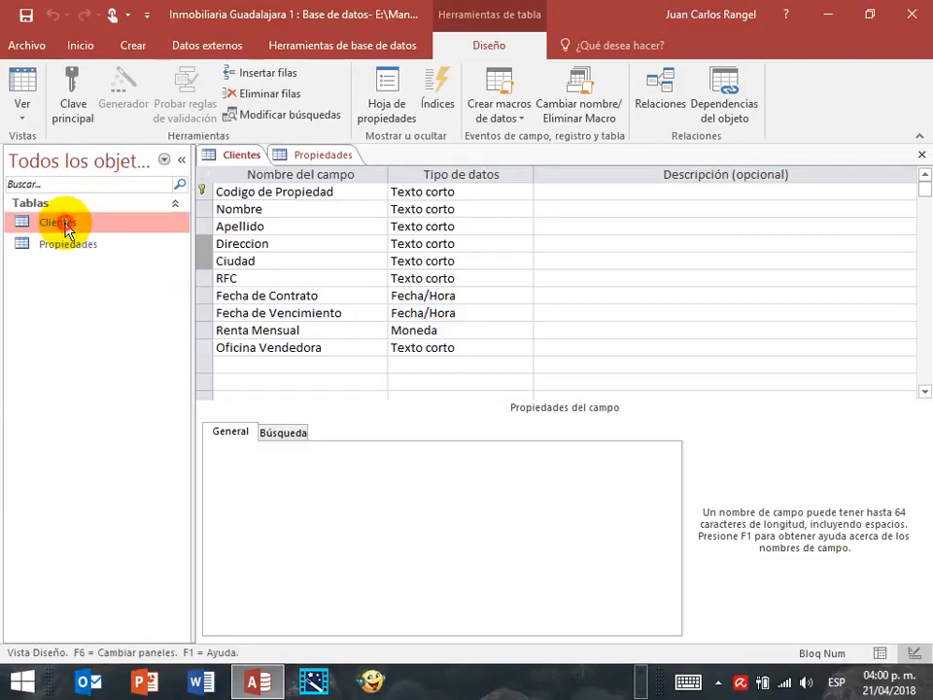
{"action": "left_click", "coordinate": [206, 250]}
{"action": "left_click", "coordinate": [221, 243]}
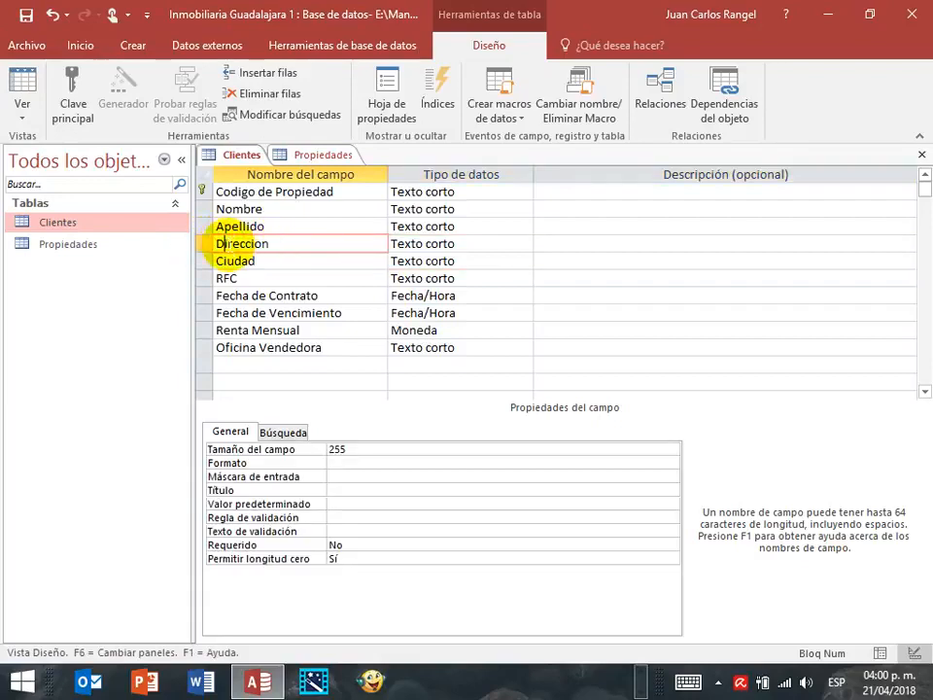
{"action": "left_click", "coordinate": [260, 95]}
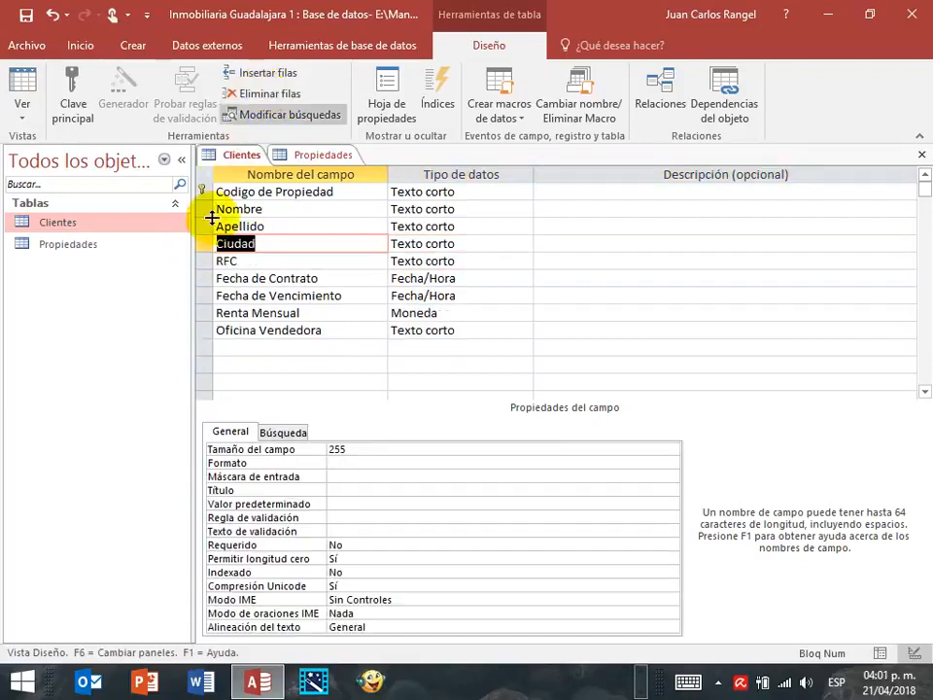
{"action": "left_click", "coordinate": [257, 96]}
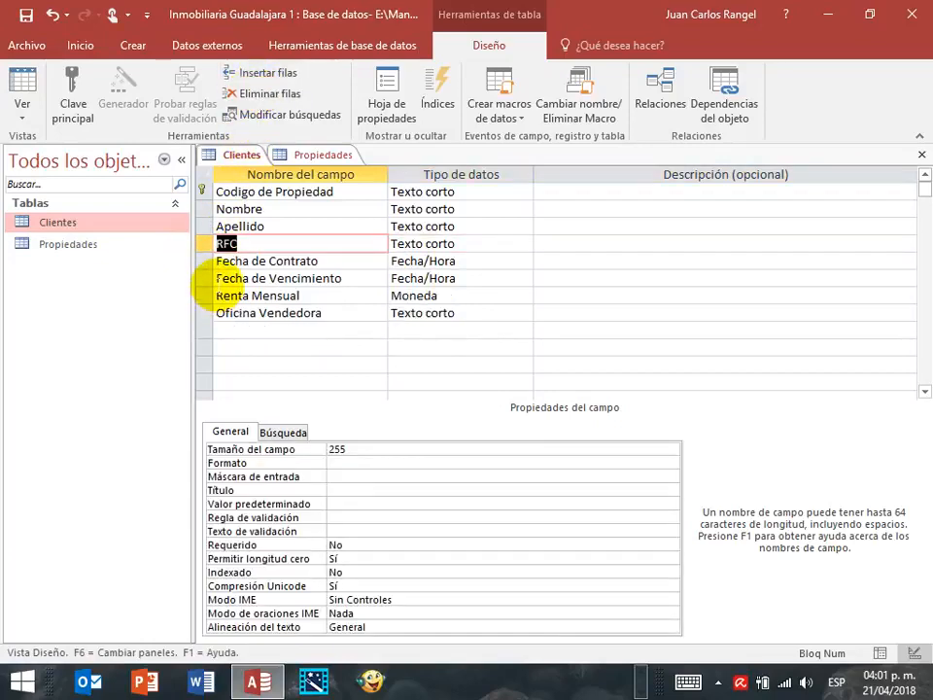
Turn Oficina Vendedora into a lookup field with the self-entered values Guadalajara and Zapopan in one column, keeping the field name as label
{"action": "left_click", "coordinate": [257, 313]}
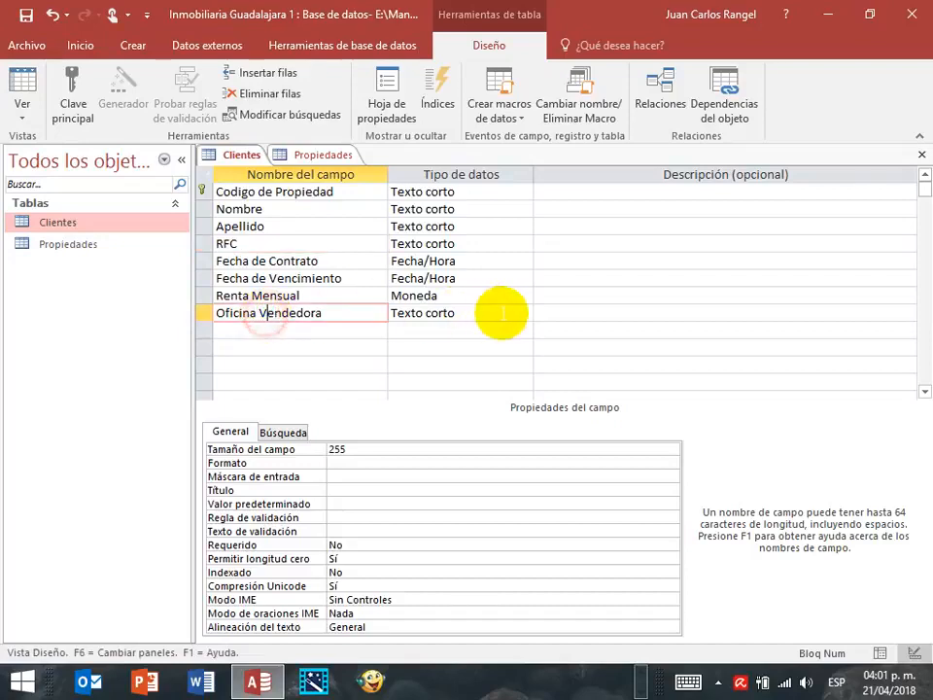
{"action": "left_click", "coordinate": [495, 312]}
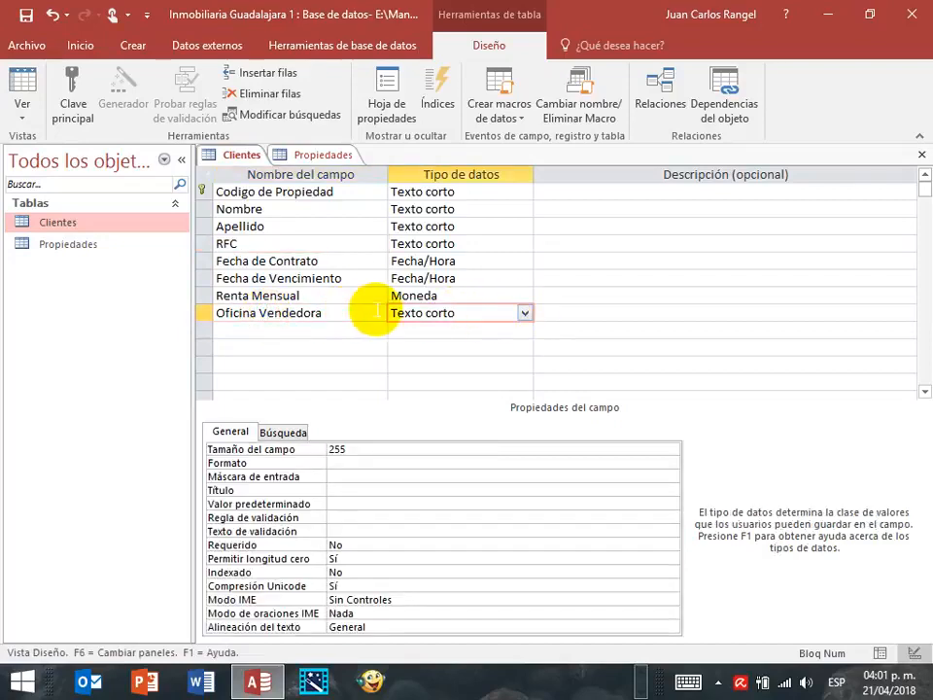
{"action": "left_click", "coordinate": [523, 313]}
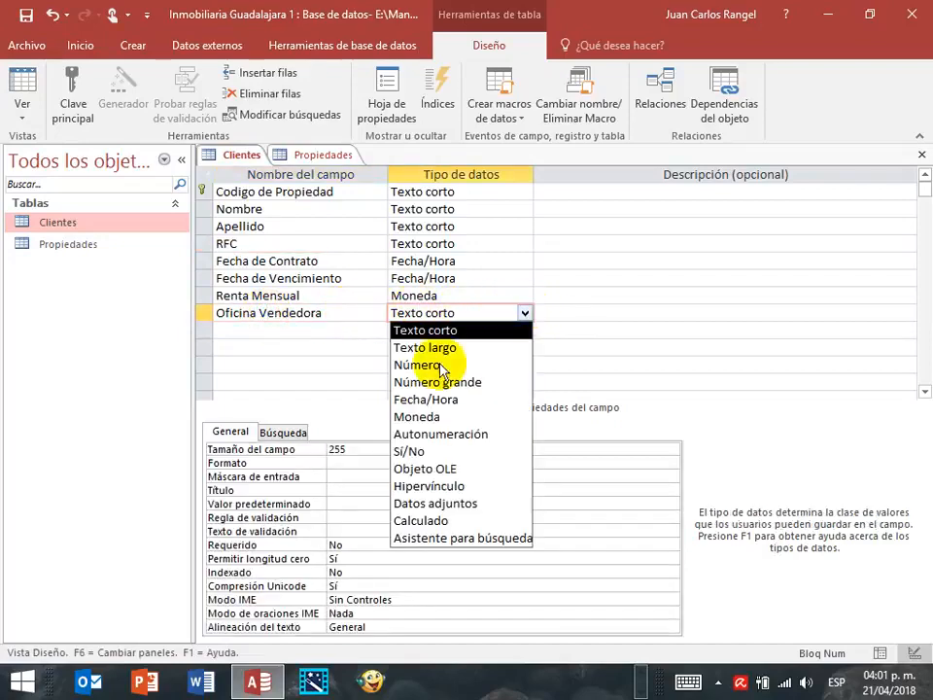
{"action": "left_click", "coordinate": [443, 448]}
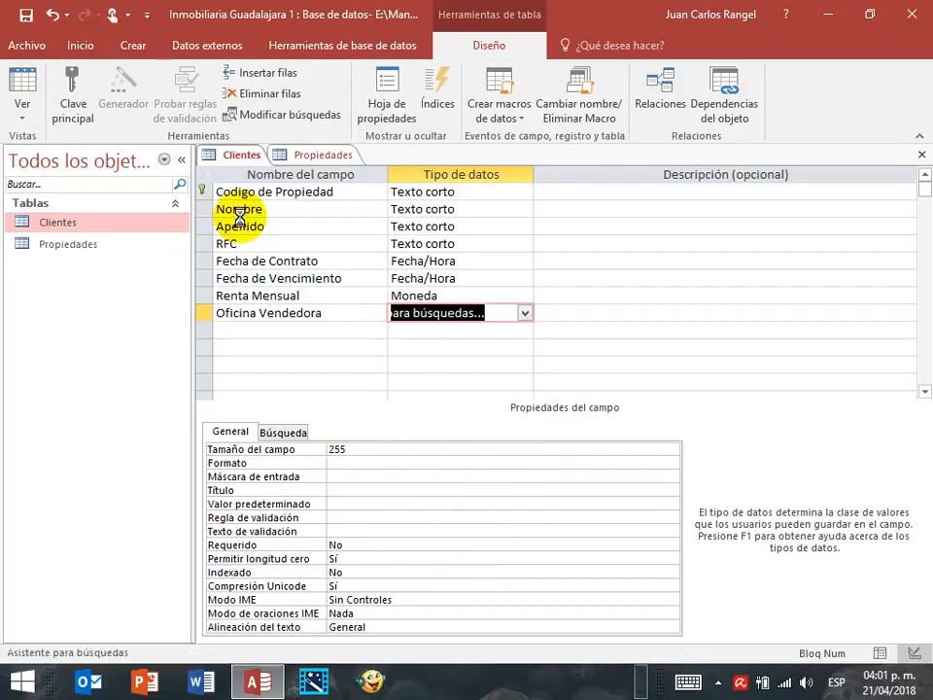
{"action": "left_click", "coordinate": [387, 255]}
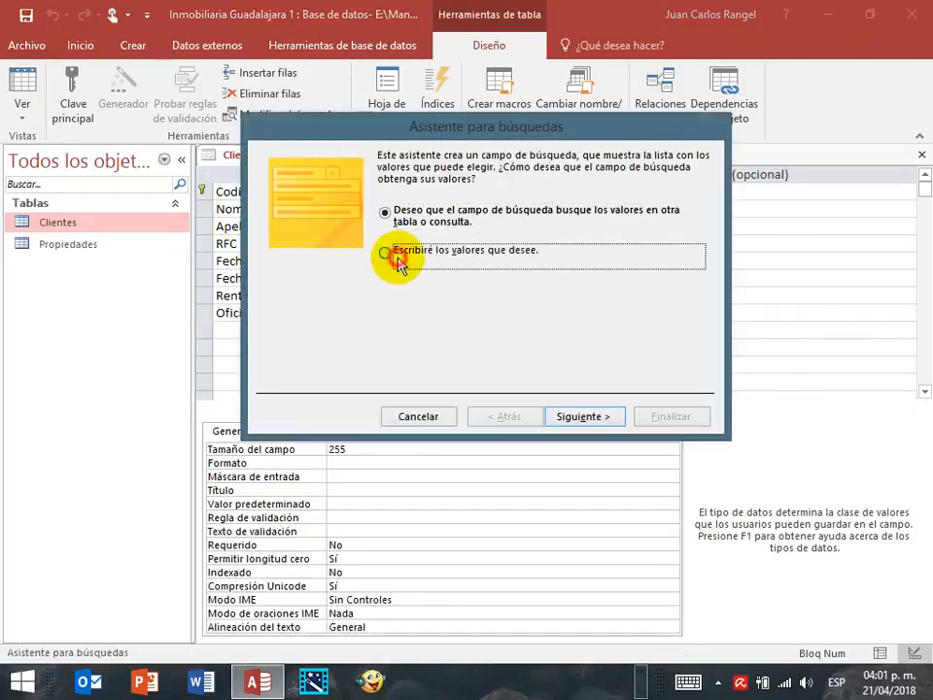
{"action": "left_click", "coordinate": [587, 416]}
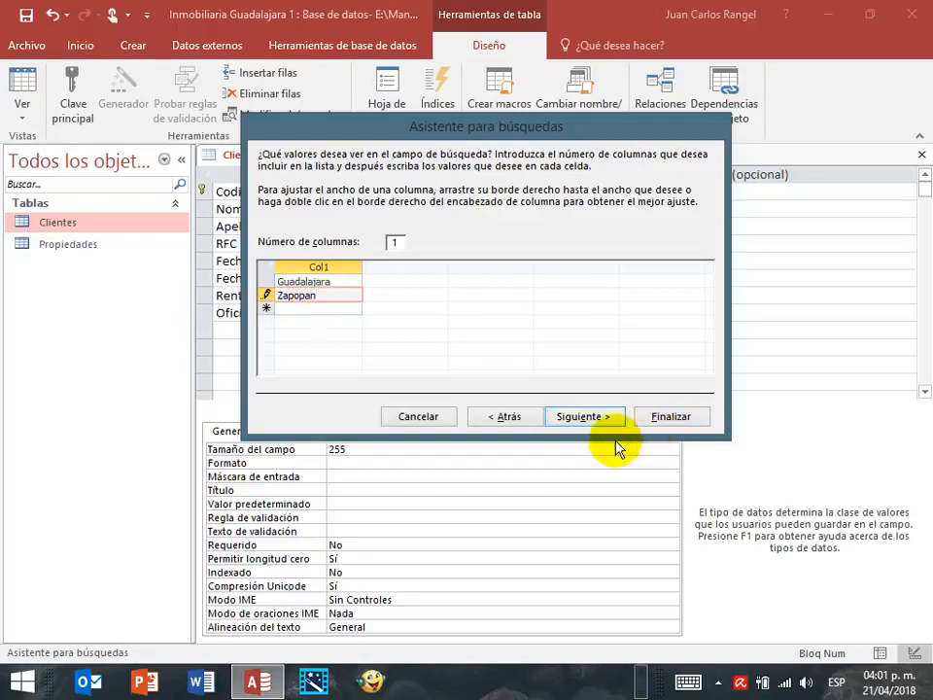
{"action": "left_click", "coordinate": [583, 416]}
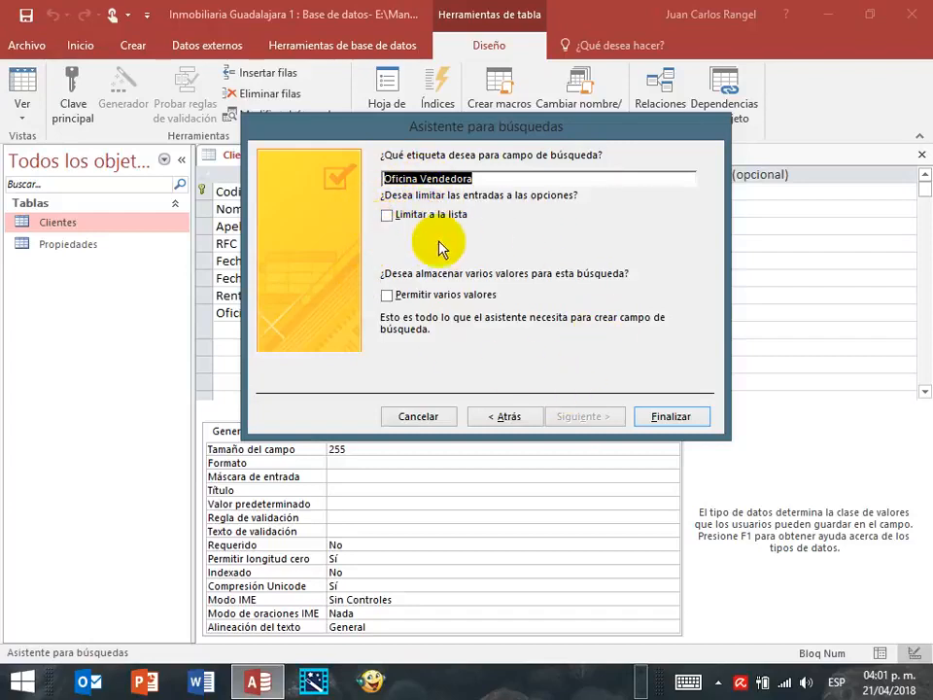
{"action": "left_click_drag", "start_coordinate": [337, 125], "coordinate": [358, 141]}
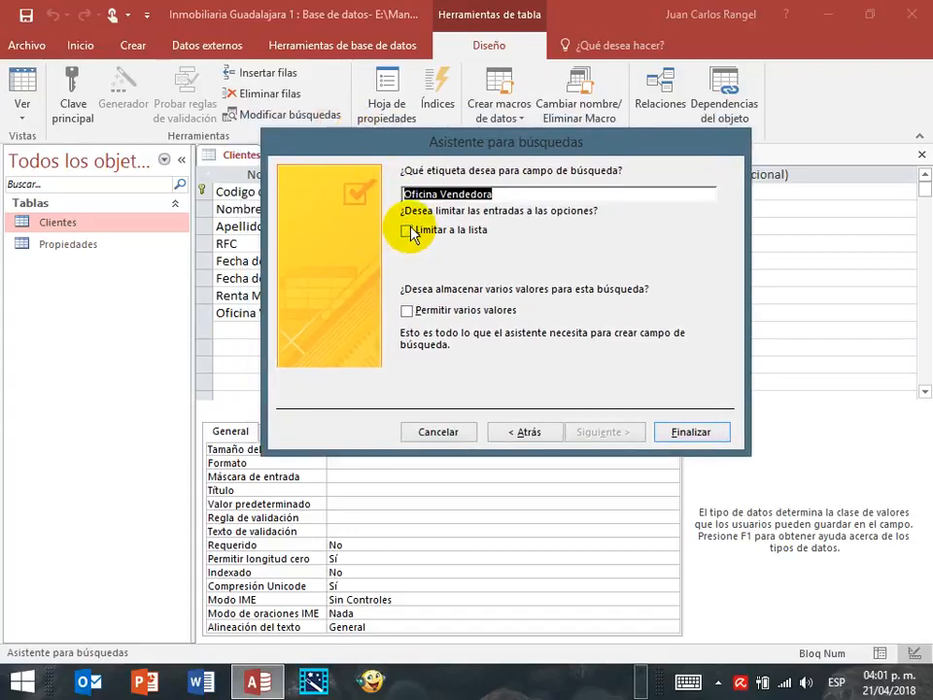
{"action": "left_click", "coordinate": [687, 439]}
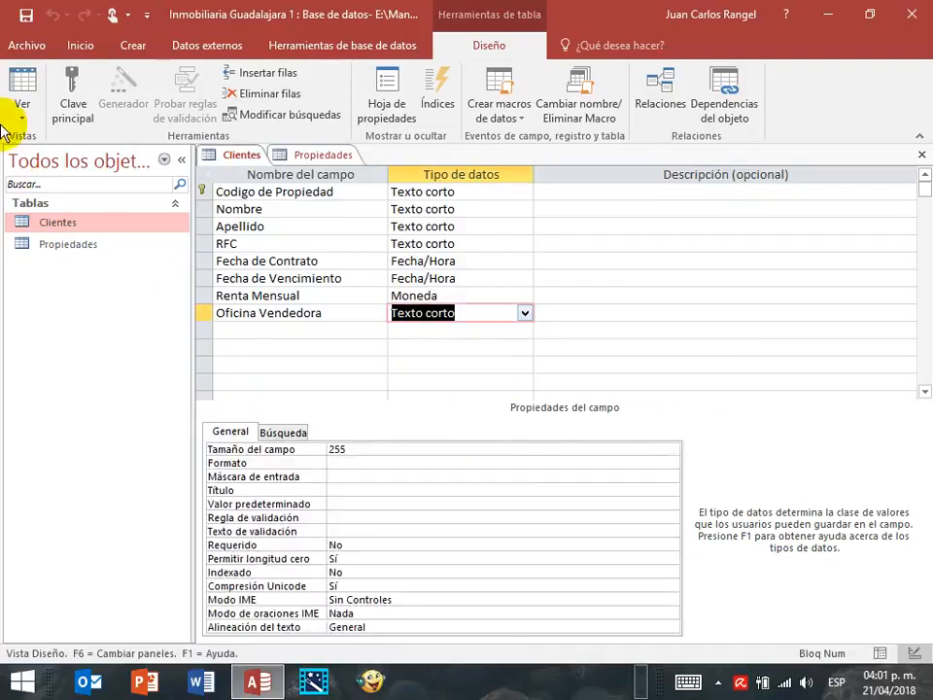
Close the Propiedades design and switch Clientes to datasheet view, saving the table
{"action": "left_click", "coordinate": [321, 157]}
{"action": "left_click", "coordinate": [924, 157]}
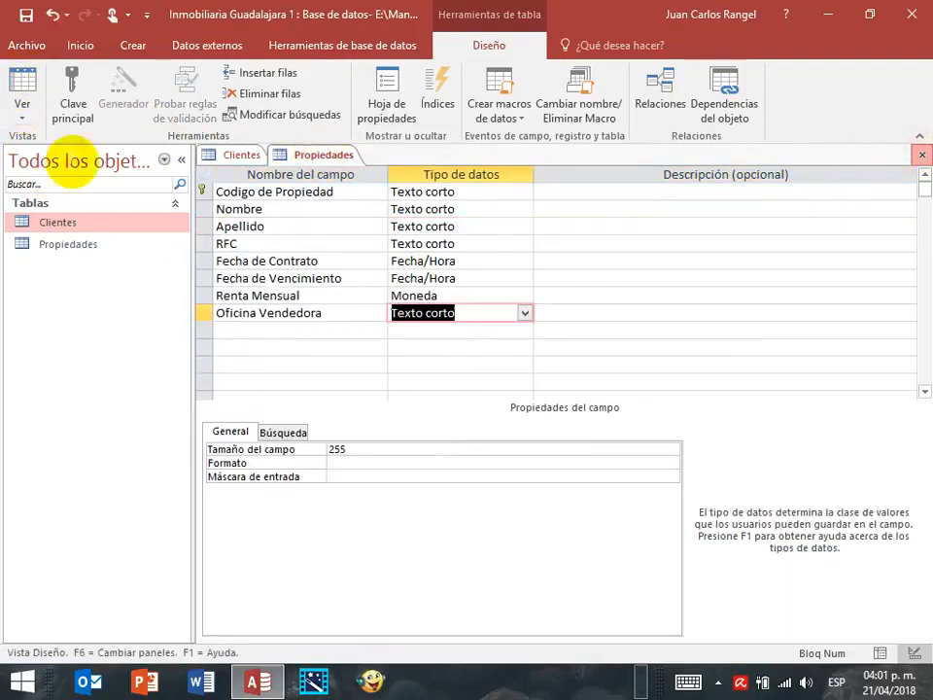
{"action": "left_click", "coordinate": [22, 81]}
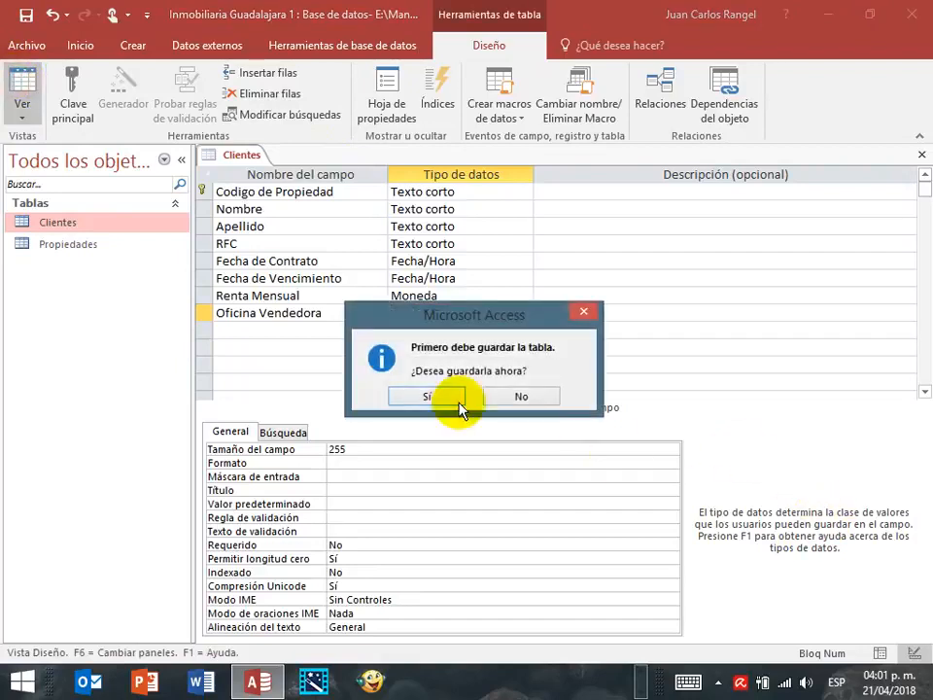
{"action": "left_click", "coordinate": [425, 395]}
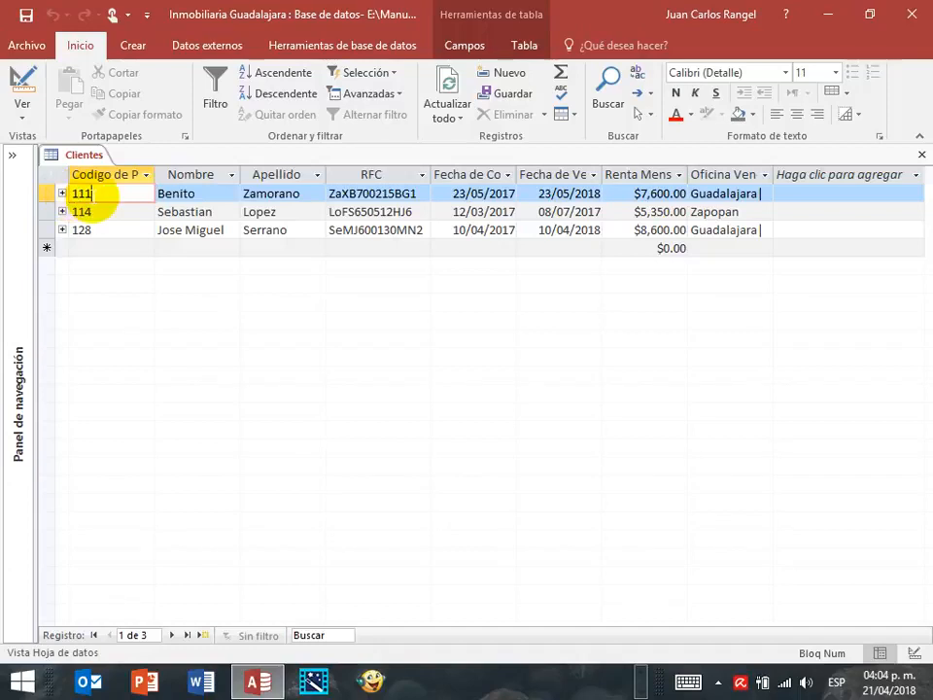
Open the Propiedades datasheet alongside Clientes and compare the record with property code 111 in both tables
{"action": "left_click", "coordinate": [13, 157]}
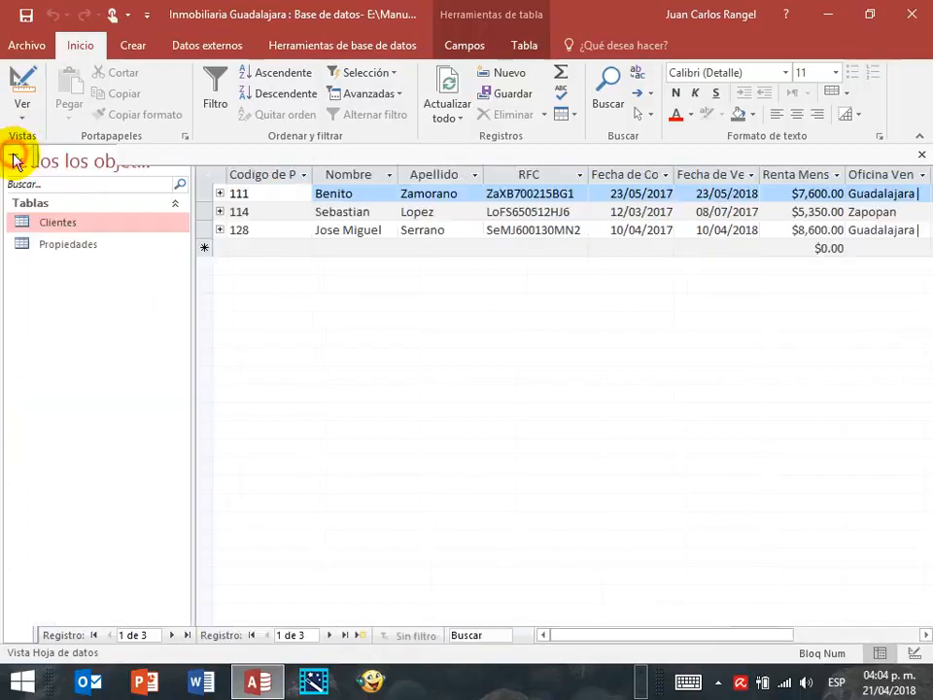
{"action": "left_click", "coordinate": [54, 245]}
{"action": "double_click", "coordinate": [49, 245]}
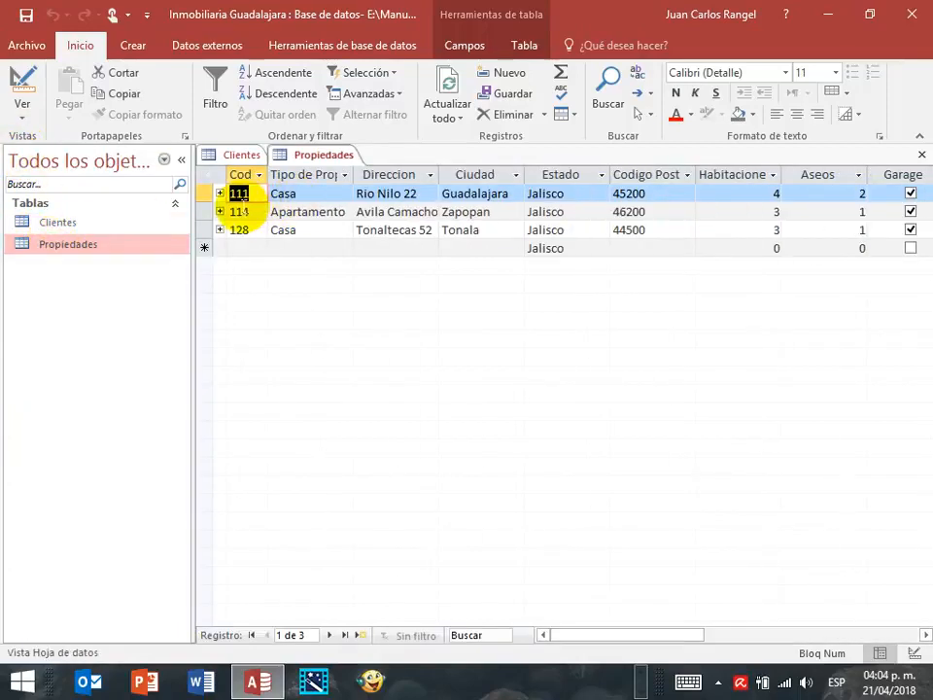
{"action": "left_click", "coordinate": [221, 155]}
{"action": "left_click", "coordinate": [312, 156]}
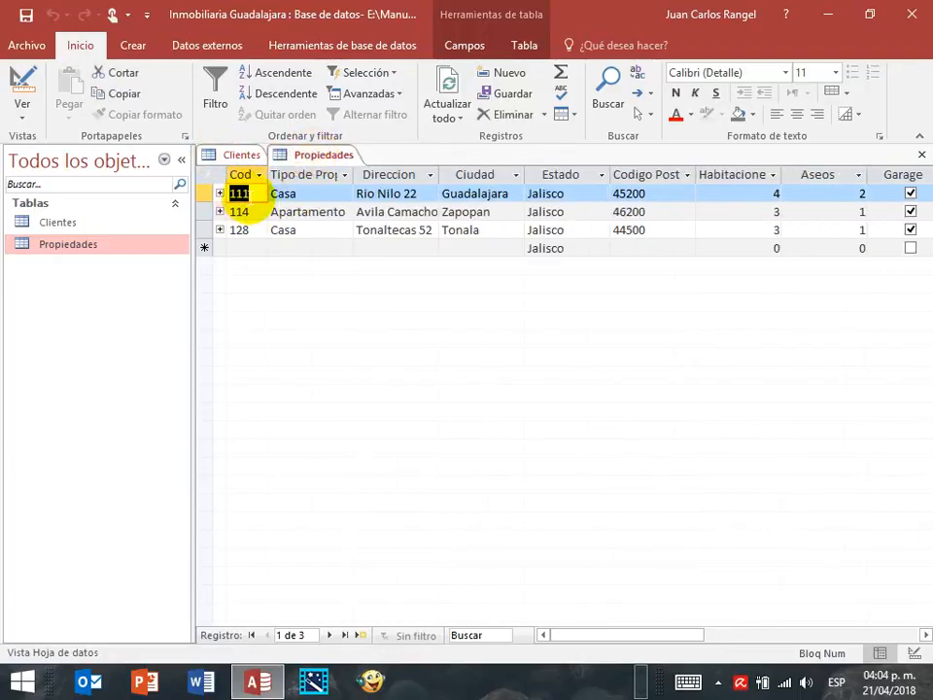
{"action": "left_click", "coordinate": [219, 153]}
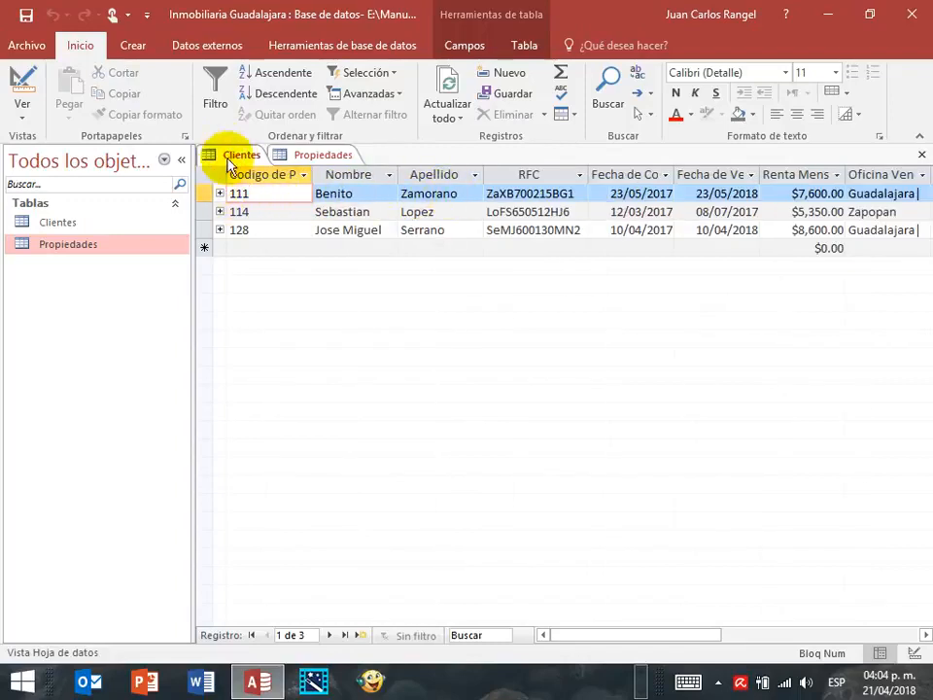
Compare the records with property codes 114 and 128 between Clientes and Propiedades
{"action": "left_click", "coordinate": [237, 210]}
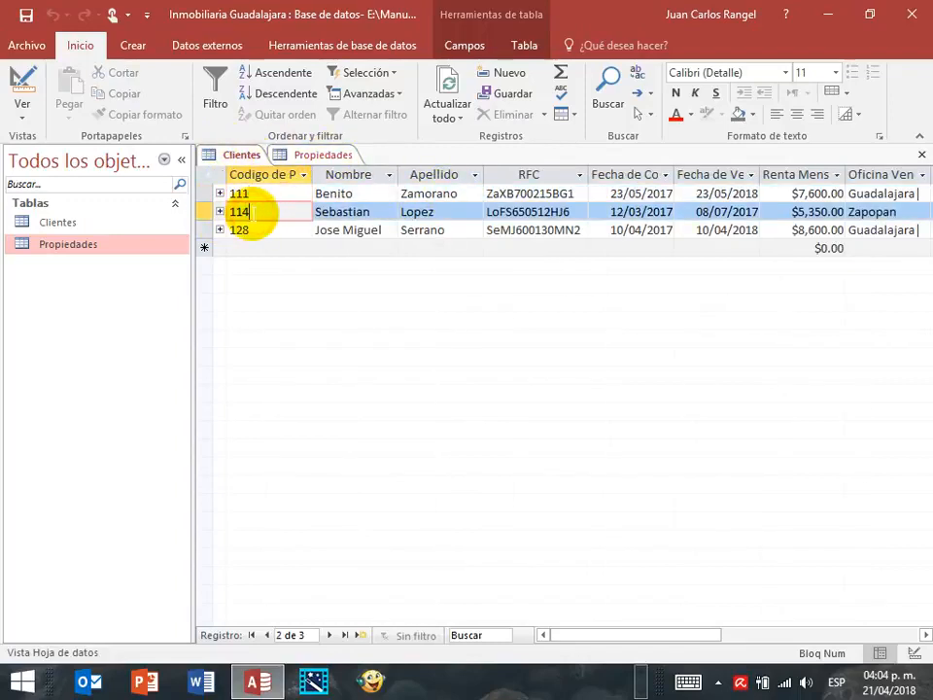
{"action": "left_click", "coordinate": [328, 153]}
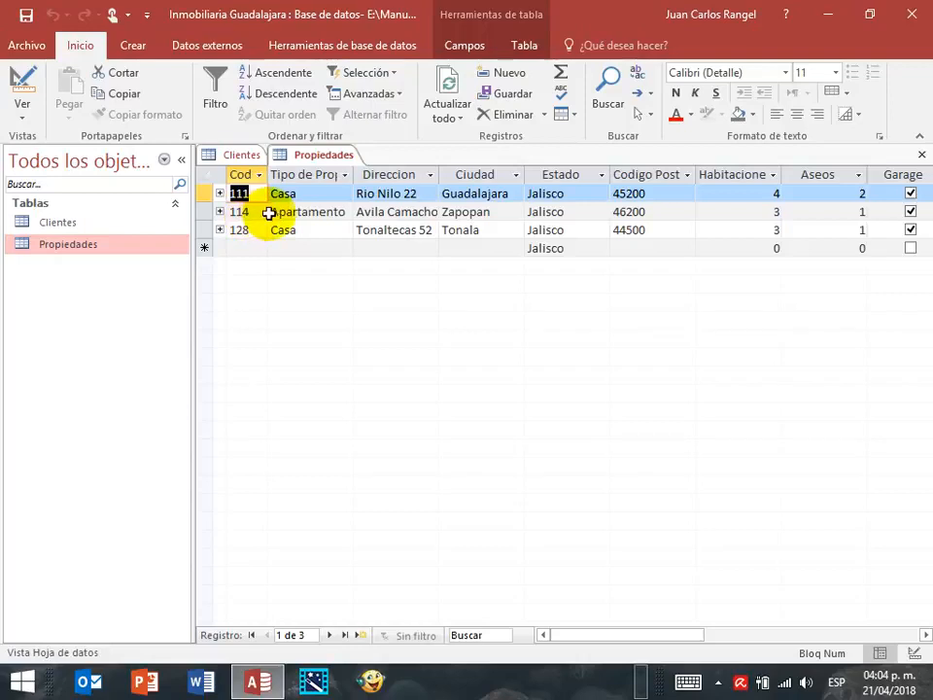
{"action": "left_click", "coordinate": [238, 156]}
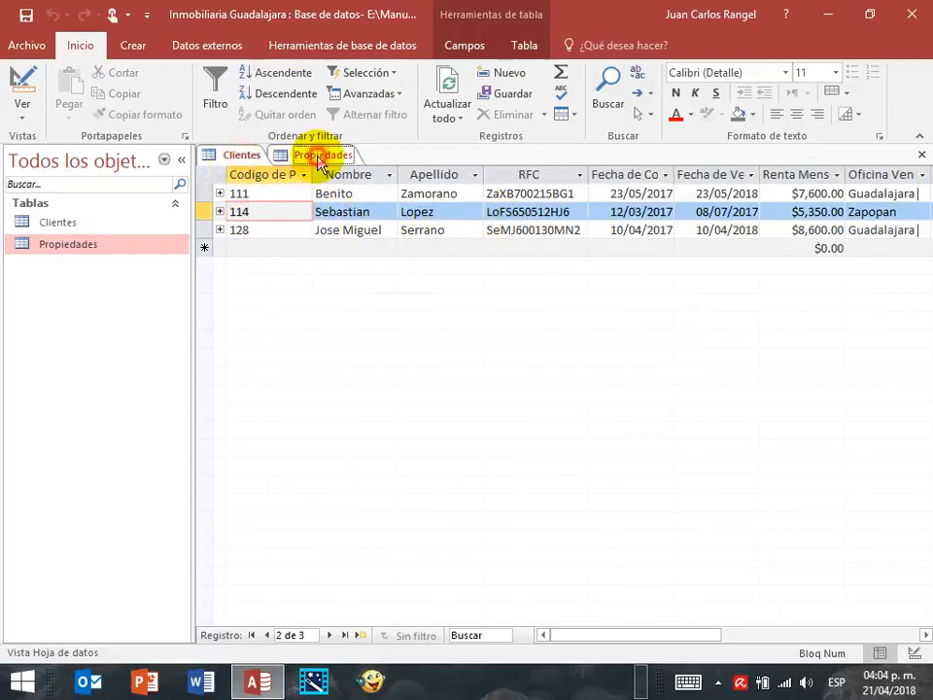
{"action": "left_click", "coordinate": [319, 157]}
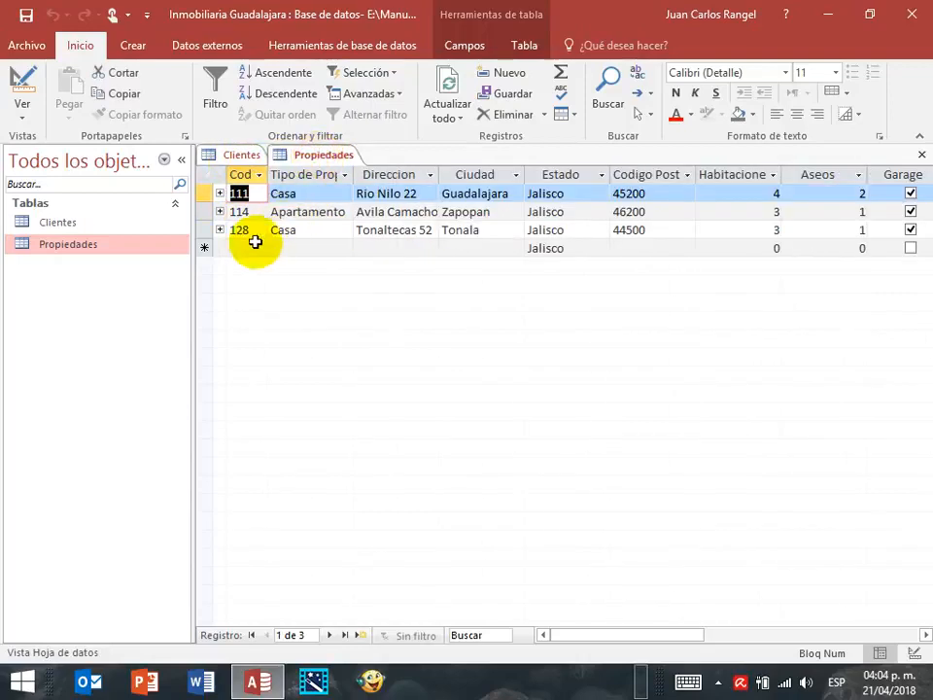
{"action": "left_click", "coordinate": [235, 154]}
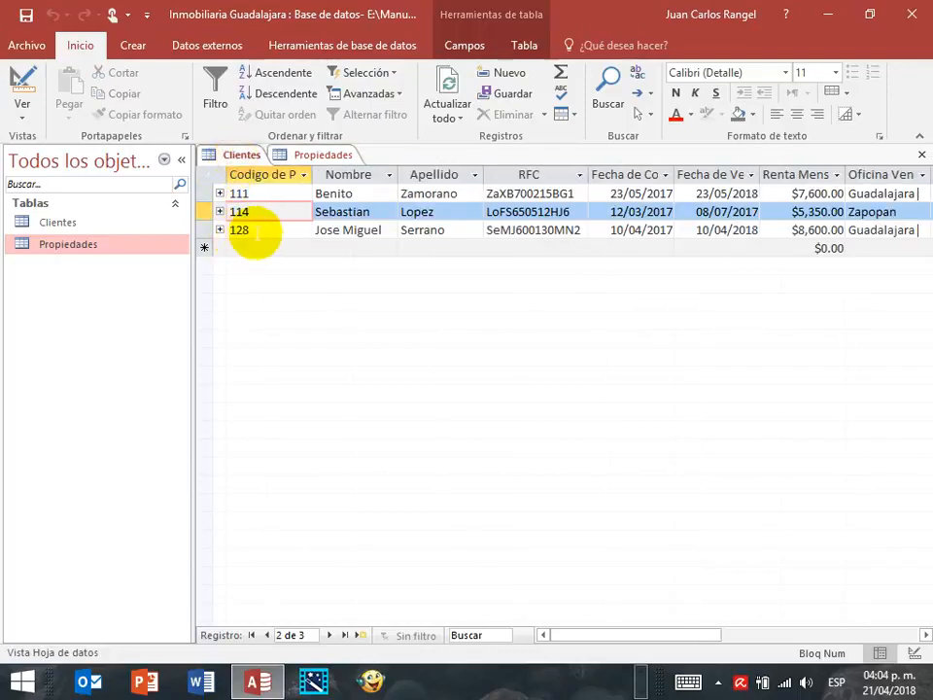
Try to add a Clientes record with code 170, the client's name and RFC, dates 01/03/2001 and 12/06/2002, rent $8,850.00 and office Guadalajara
{"action": "left_click", "coordinate": [243, 248]}
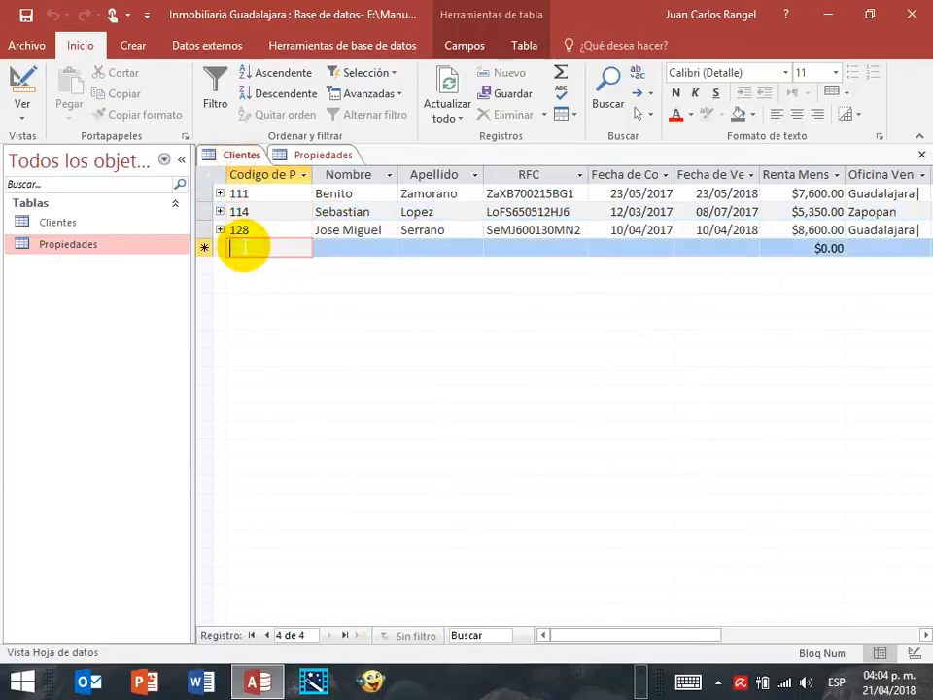
{"action": "left_click", "coordinate": [306, 157]}
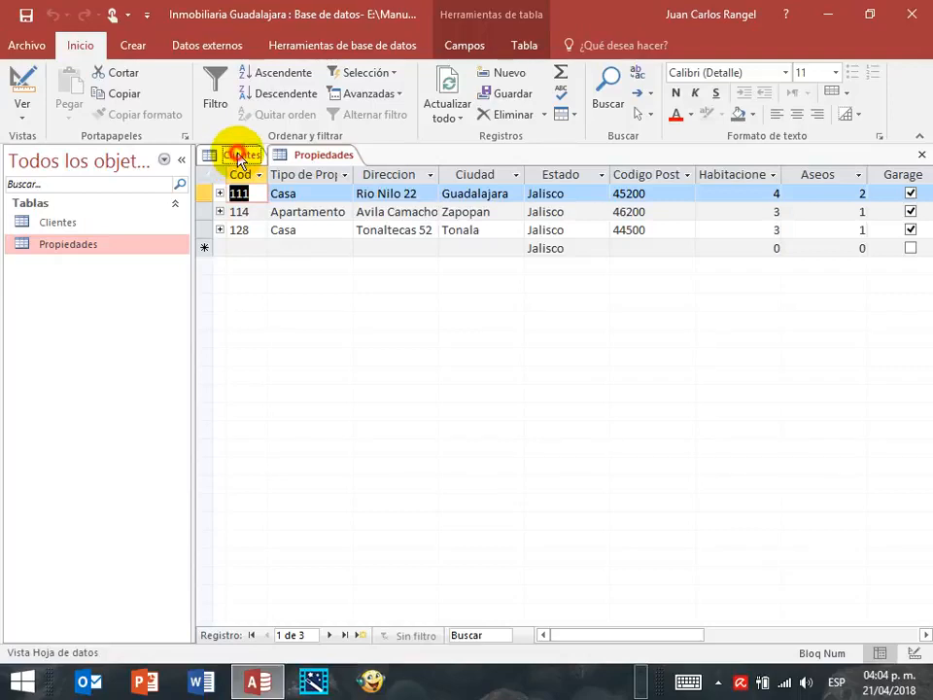
{"action": "left_click", "coordinate": [239, 157]}
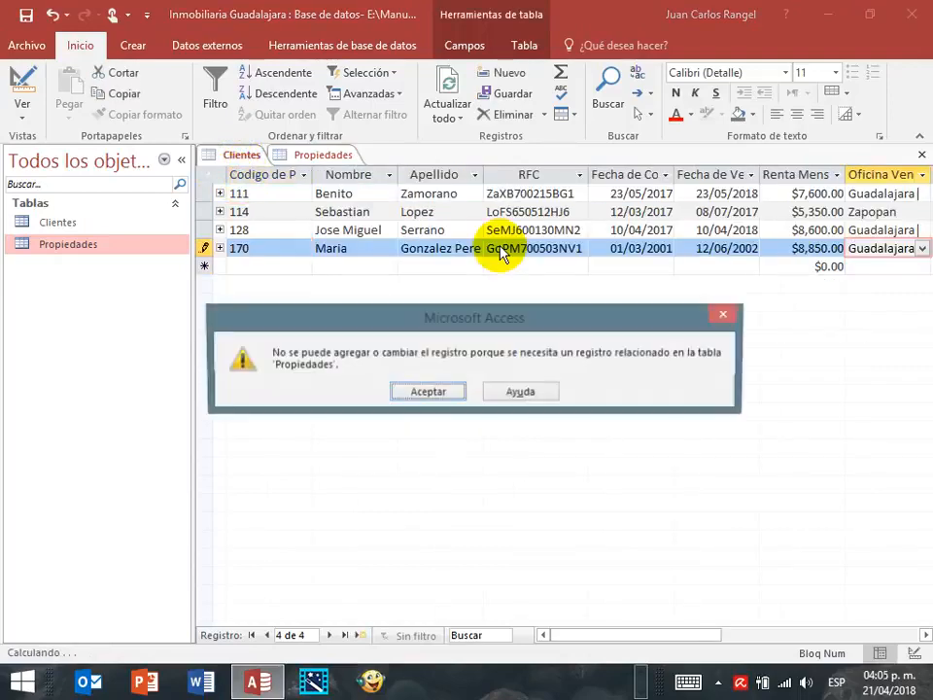
{"action": "left_click", "coordinate": [451, 393]}
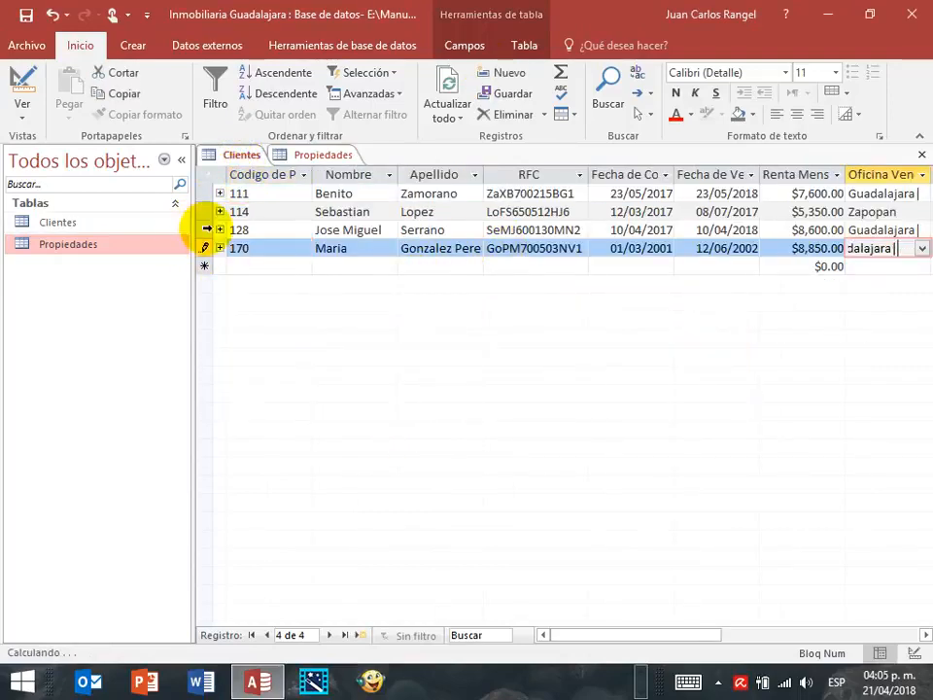
Check the new client's property code 170 against the codes in the Propiedades table
{"action": "left_click", "coordinate": [249, 248]}
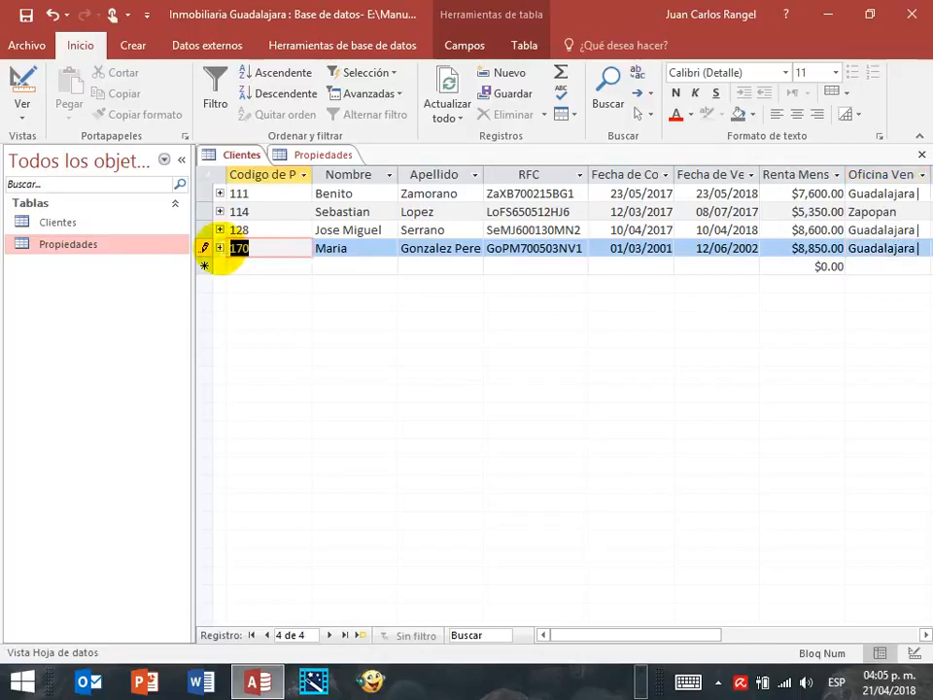
{"action": "left_click", "coordinate": [321, 156]}
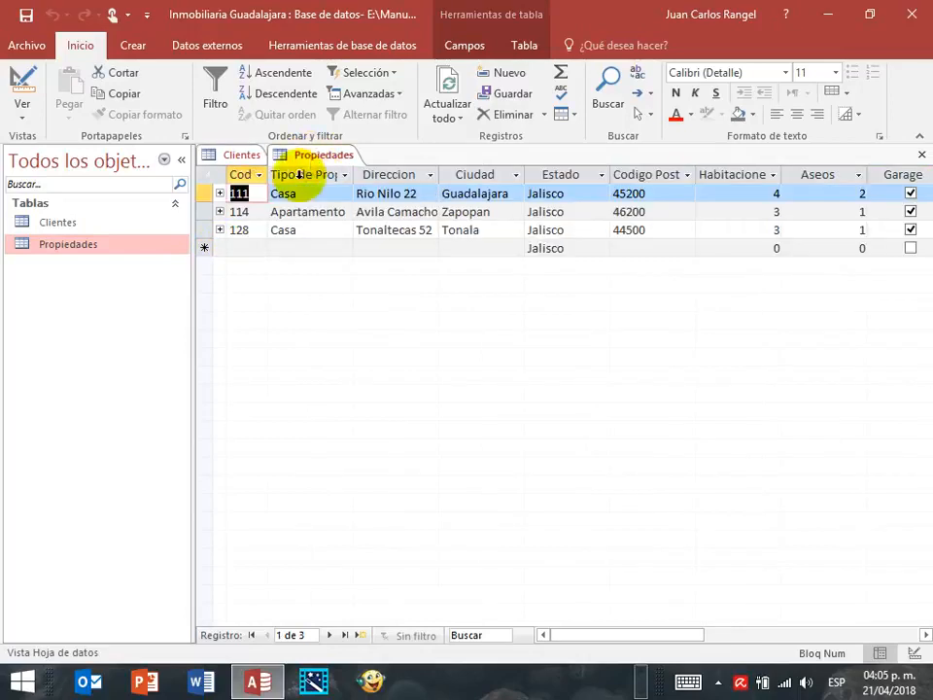
{"action": "left_click", "coordinate": [239, 155]}
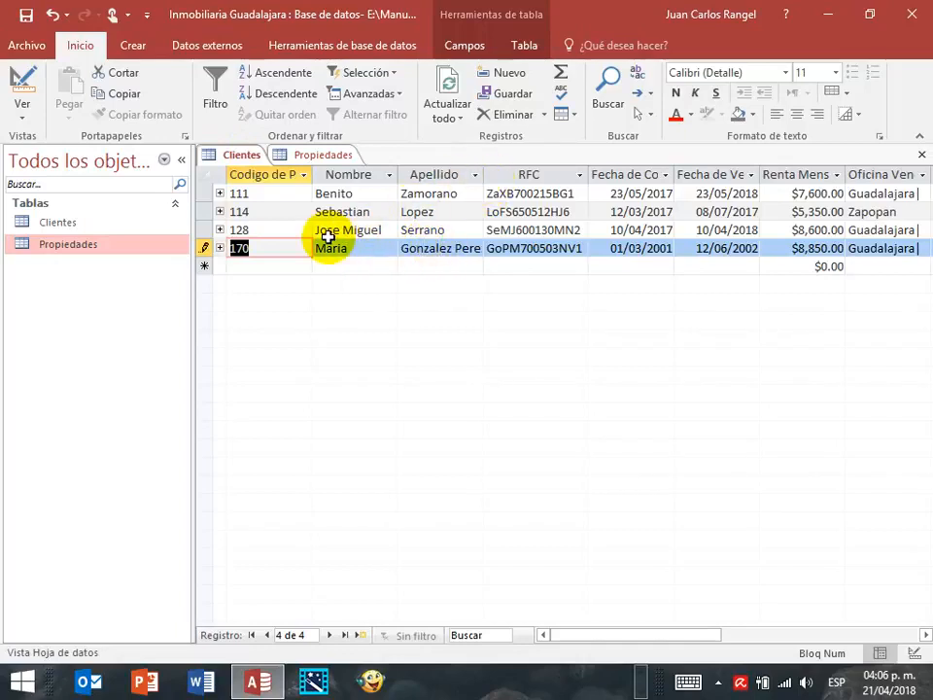
Try again to save the new Clientes record with property code 170 by moving past its last field
{"action": "key", "text": "Tab"}
{"action": "key", "text": "Tab"}
{"action": "key", "text": "Tab"}
{"action": "key", "text": "Tab"}
{"action": "key", "text": "Tab"}
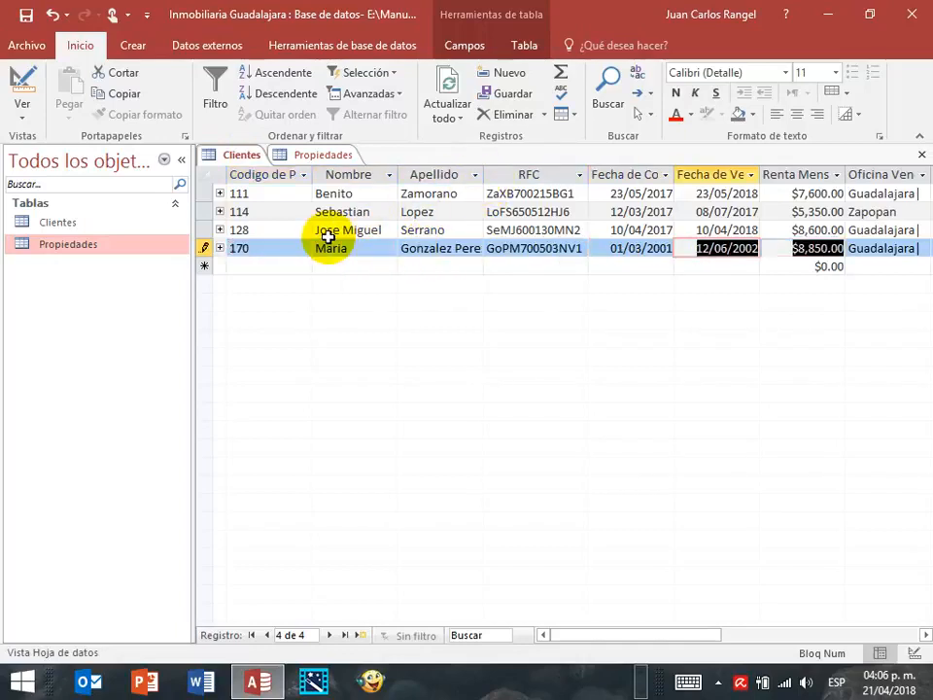
{"action": "key", "text": "Tab"}
{"action": "key", "text": "Tab"}
{"action": "key", "text": "Tab"}
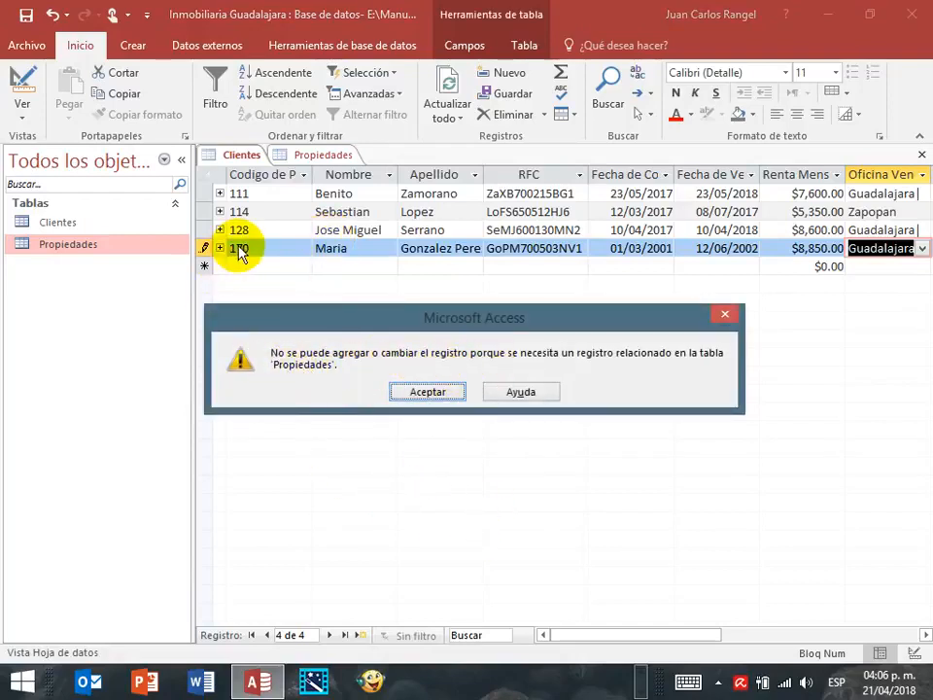
{"action": "left_click", "coordinate": [433, 392]}
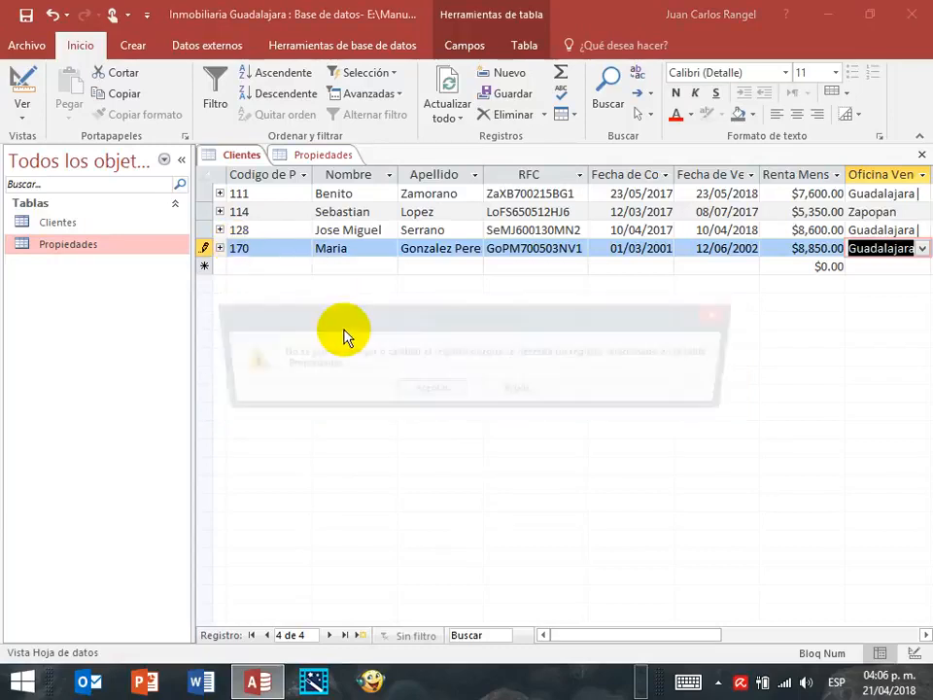
{"action": "key", "text": "Return"}
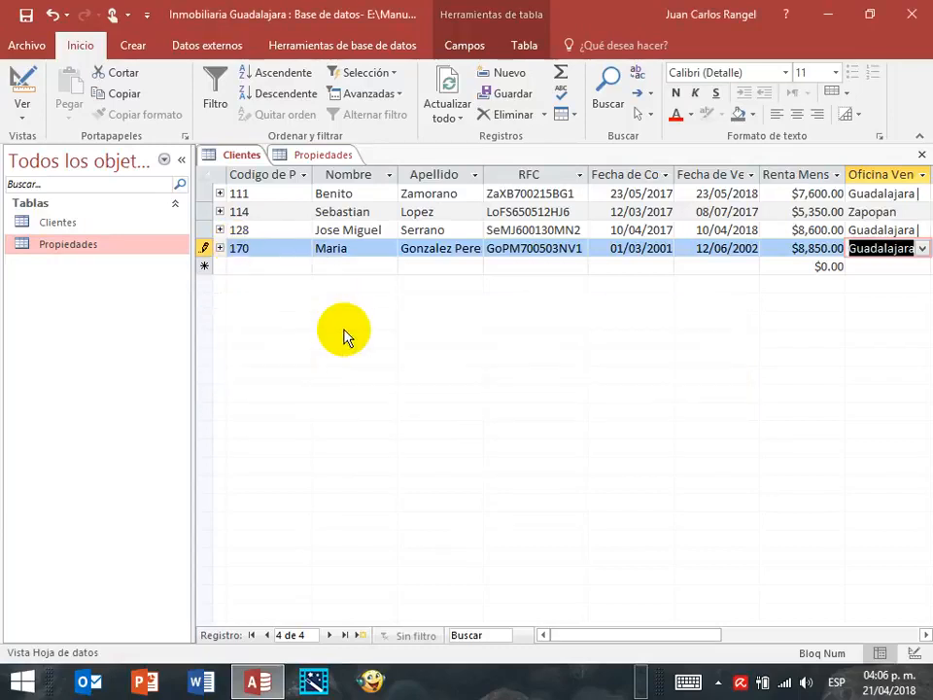
Open the Relaciones window to review the link between Propiedades and Clientes
{"action": "left_click", "coordinate": [316, 157]}
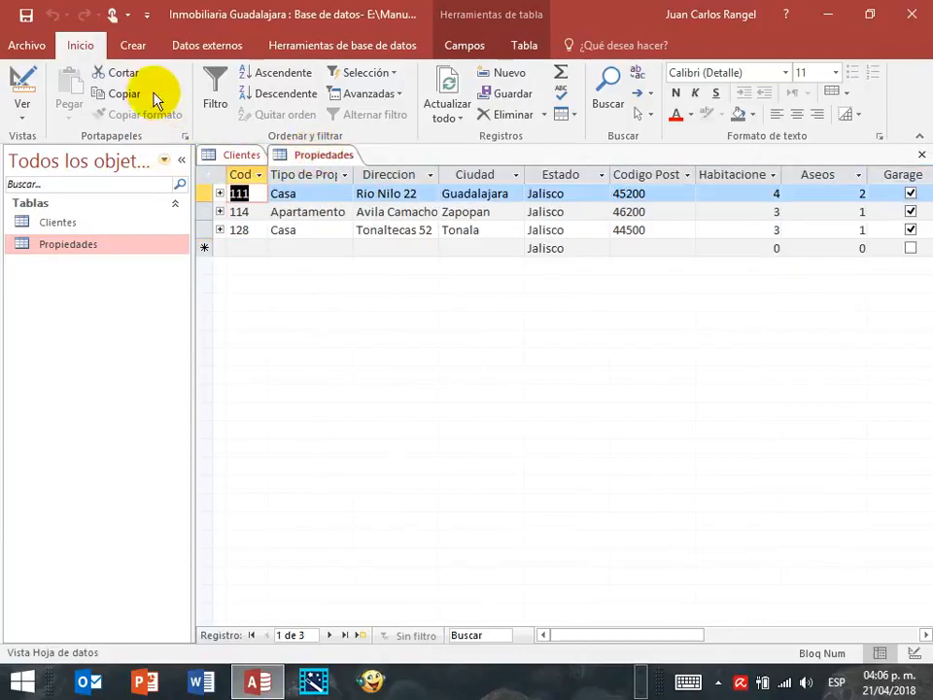
{"action": "left_click", "coordinate": [324, 49]}
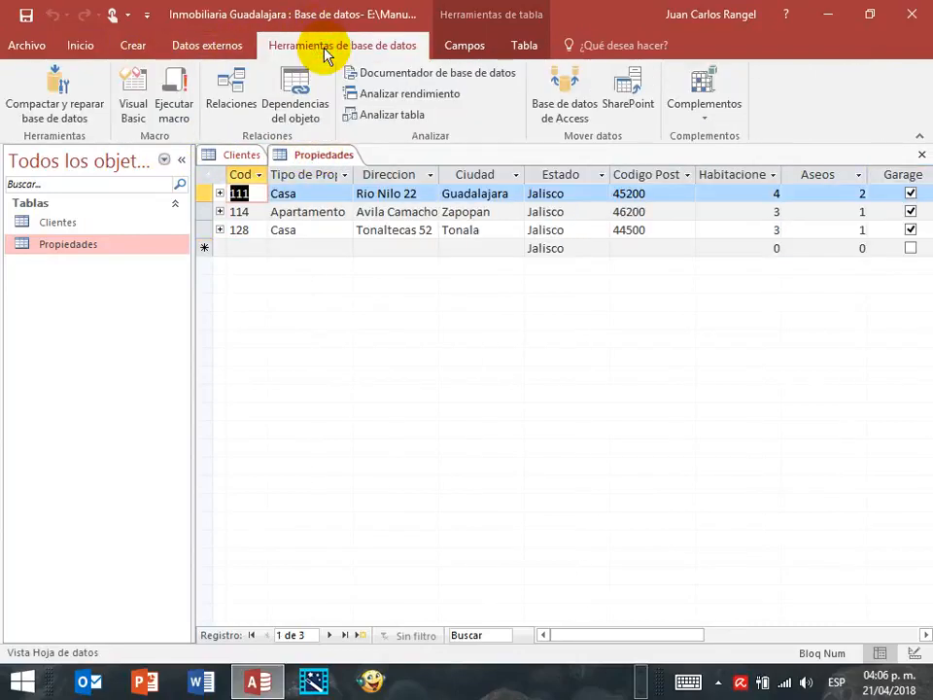
{"action": "left_click", "coordinate": [230, 97]}
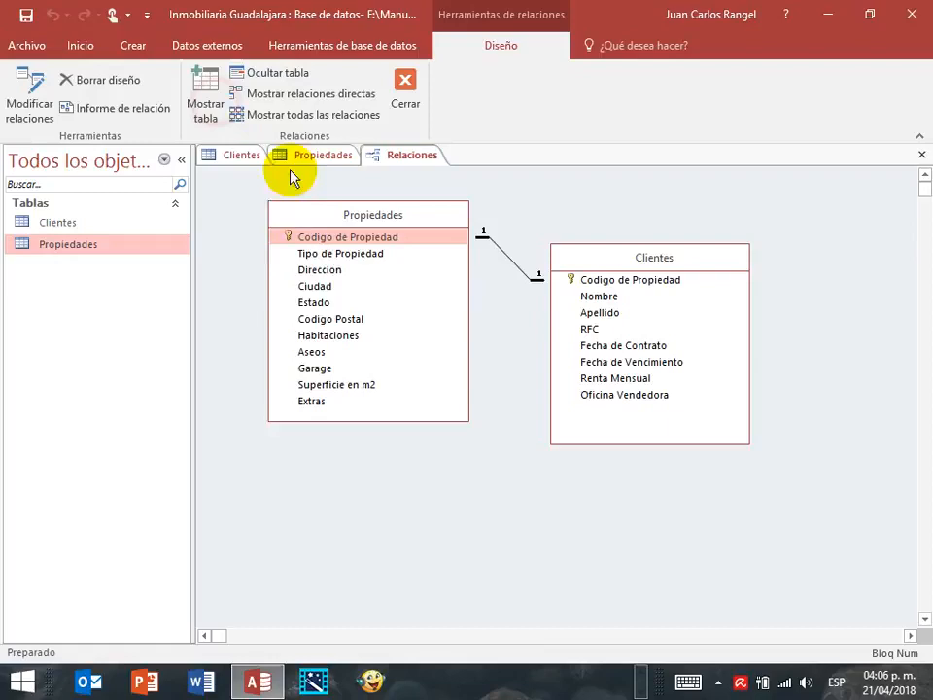
Review the integrity options of the Propiedades–Clientes relationship, and compare the pending client's code 170 with the codes in the Propiedades table
{"action": "double_click", "coordinate": [517, 265]}
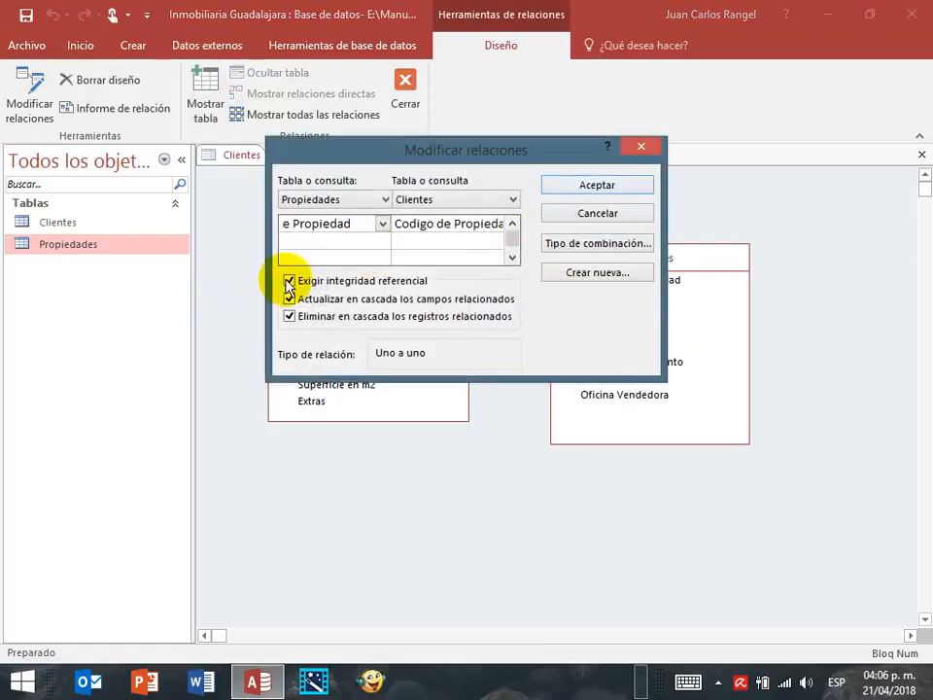
{"action": "left_click", "coordinate": [625, 215]}
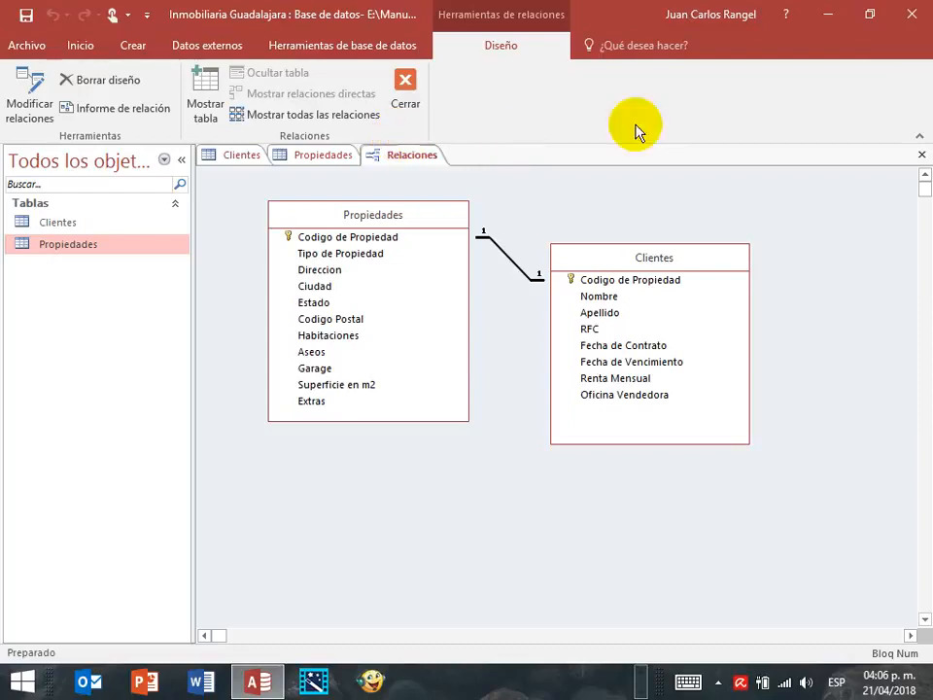
{"action": "left_click", "coordinate": [220, 159]}
{"action": "left_click", "coordinate": [251, 249]}
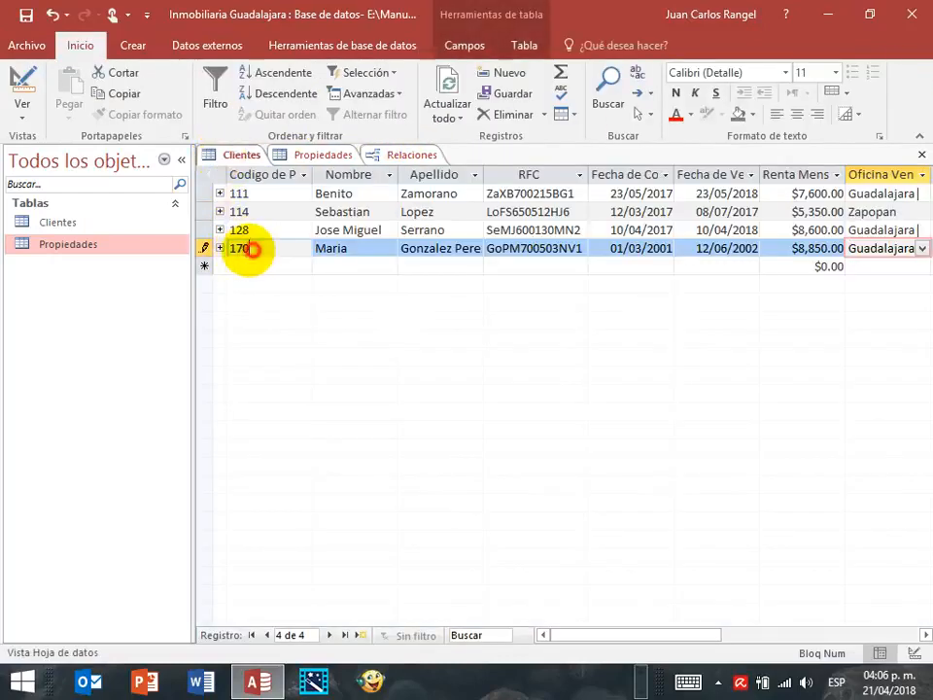
{"action": "left_click", "coordinate": [322, 155]}
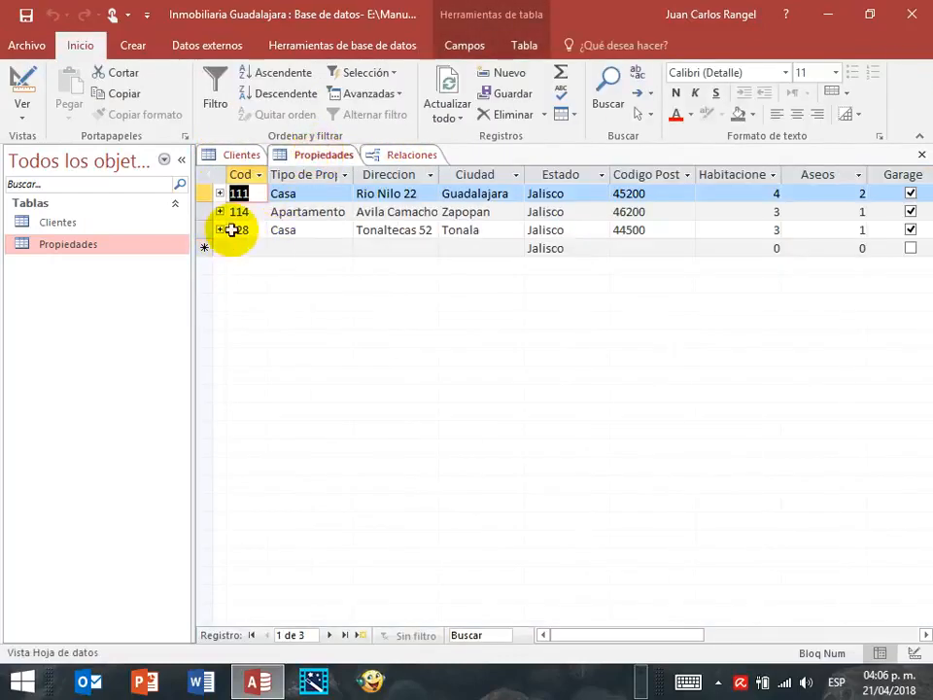
Discard the unsaved Clientes record with property code 170
{"action": "left_click", "coordinate": [236, 158]}
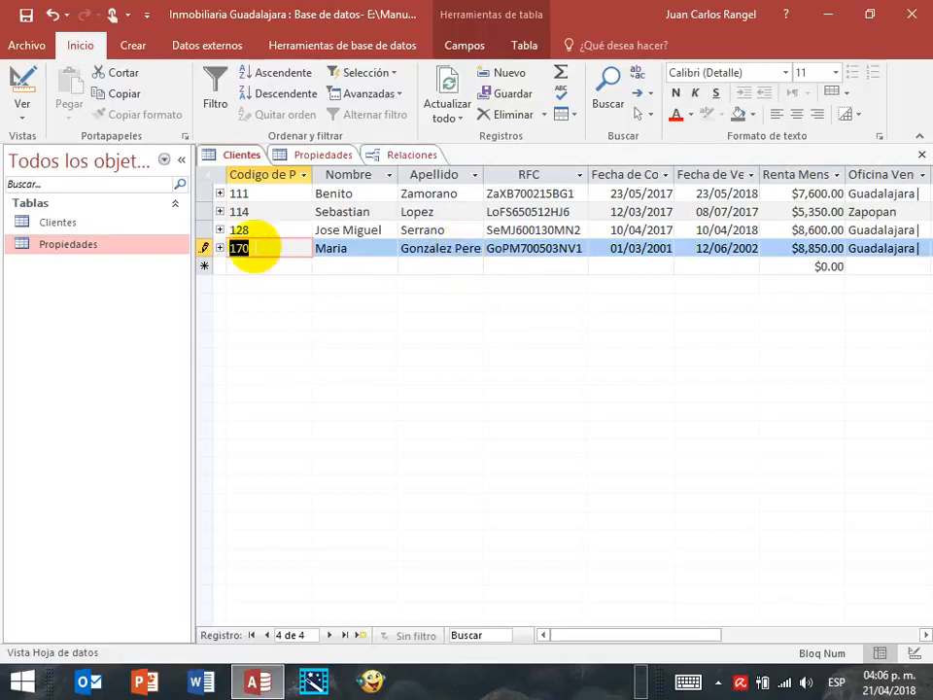
{"action": "key", "text": "Escape"}
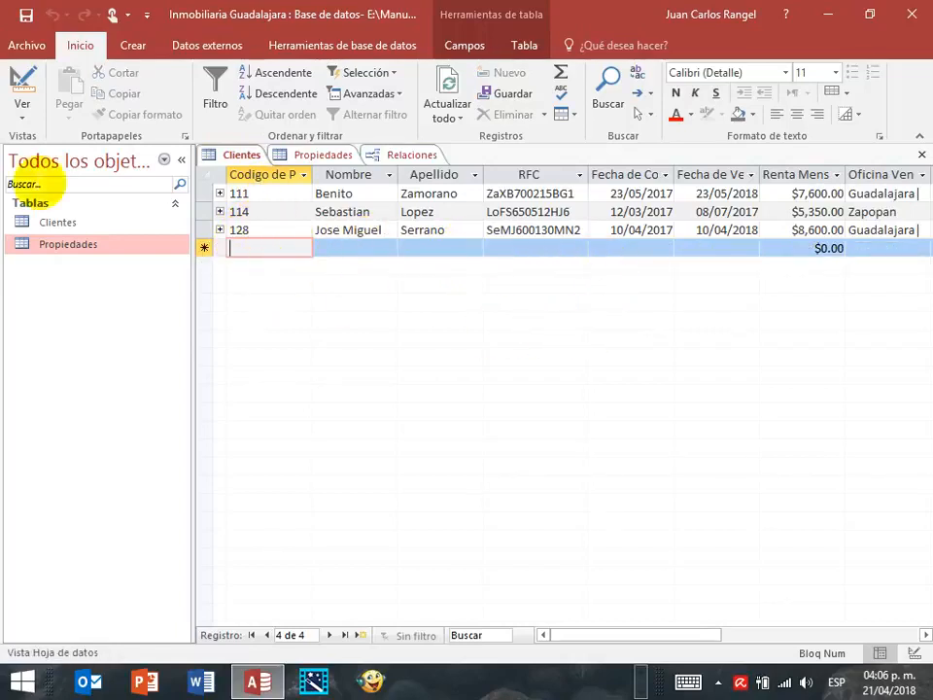
Close the Clientes table, the Propiedades table and the Relaciones window
{"action": "left_click", "coordinate": [921, 155]}
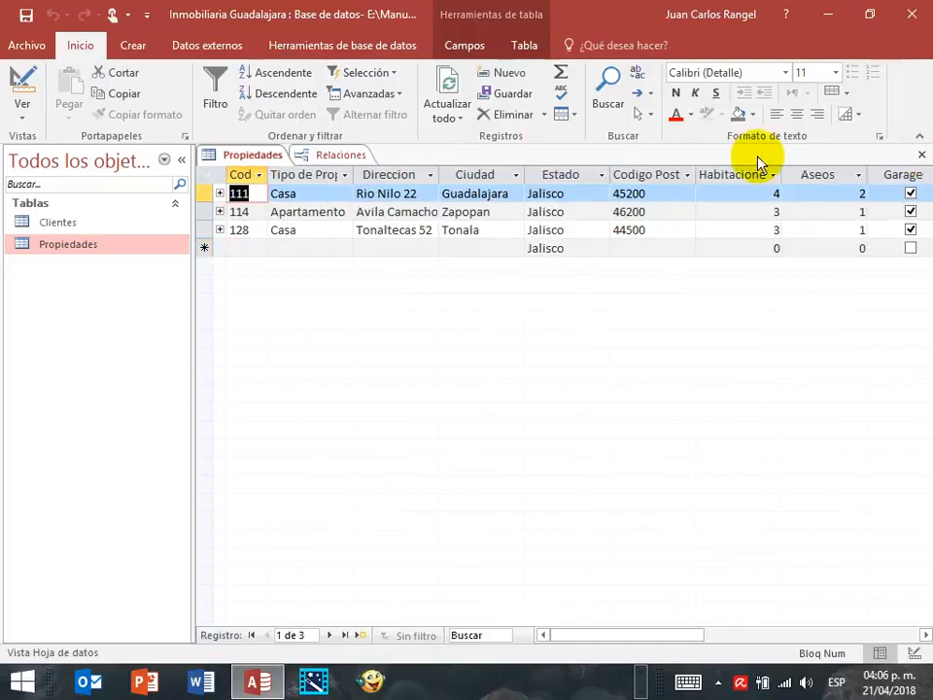
{"action": "left_click", "coordinate": [922, 155]}
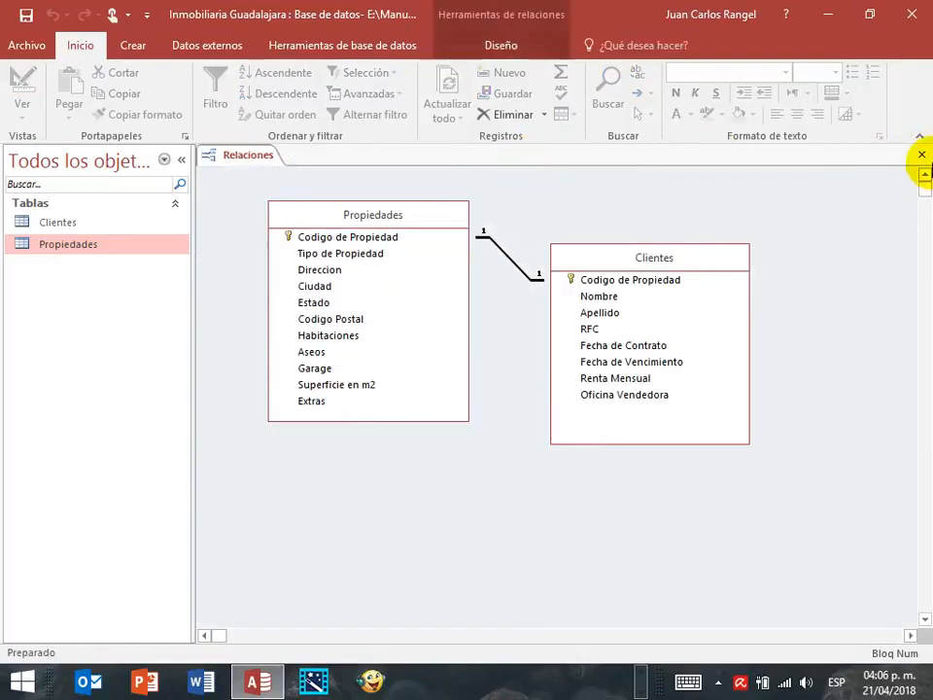
{"action": "left_click", "coordinate": [921, 155]}
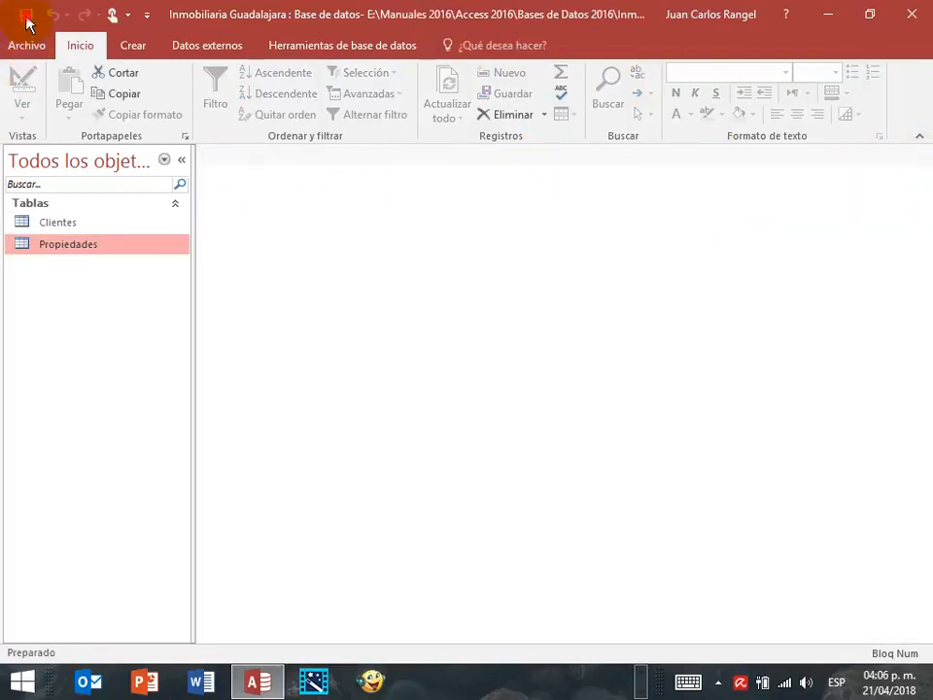